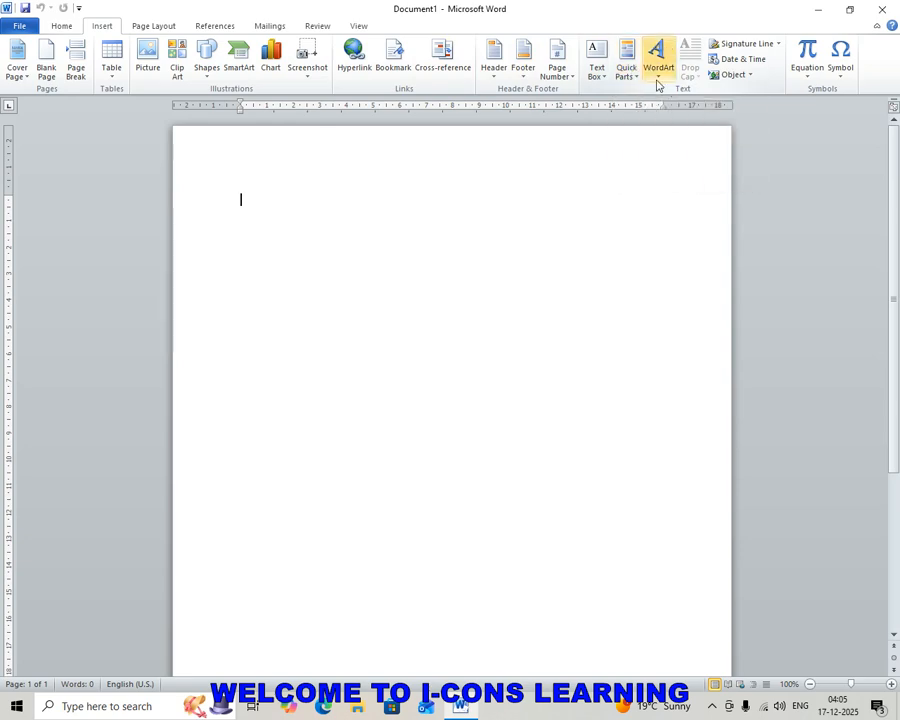
click(662, 78)
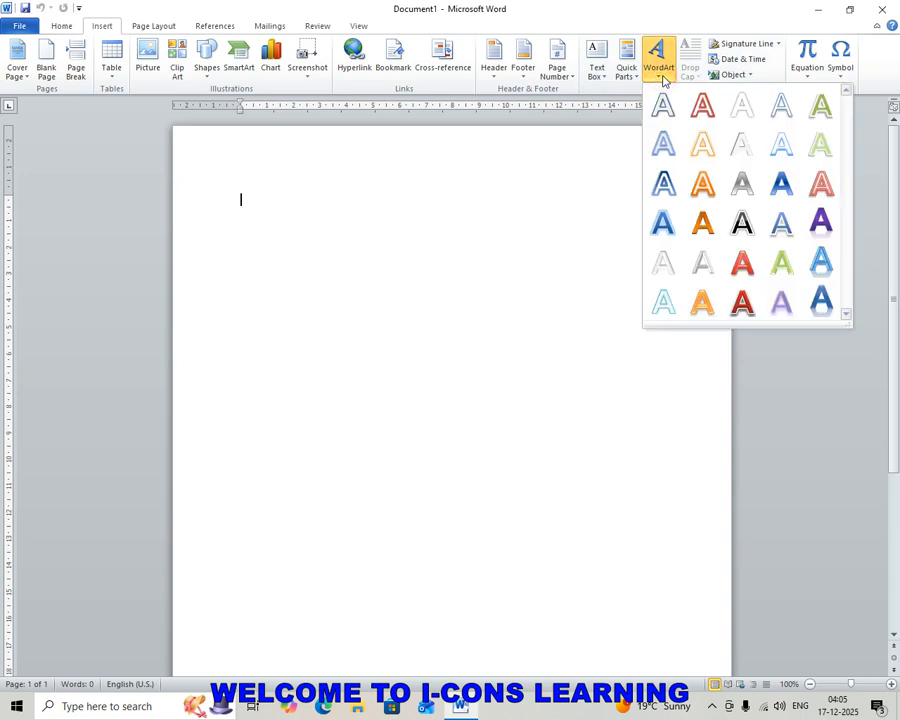
click(564, 193)
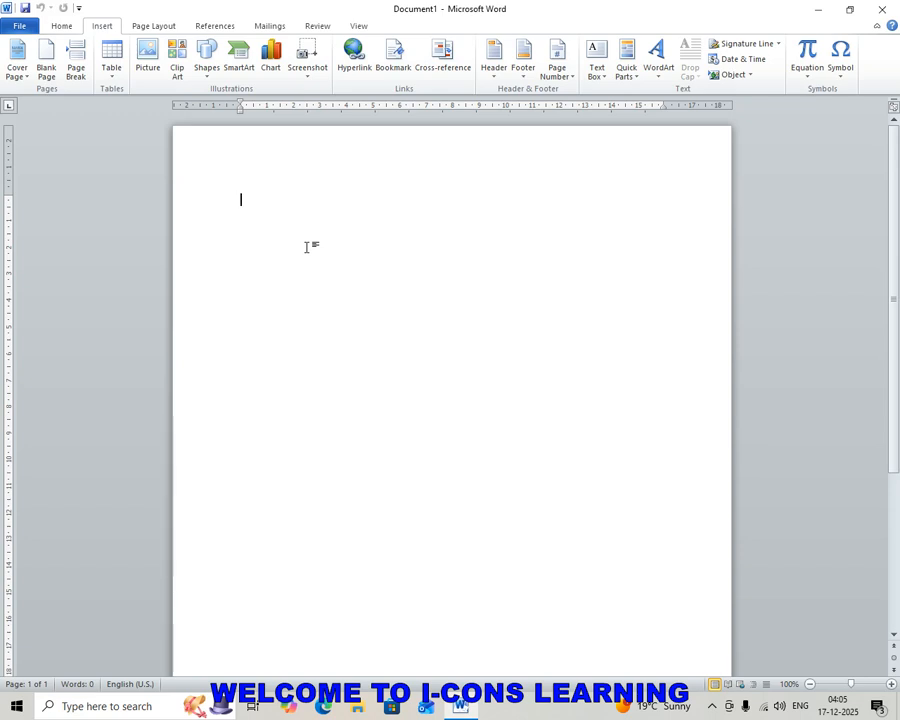
Fill the blank document with sample paragraphs using =RAND().
text(=RAND())
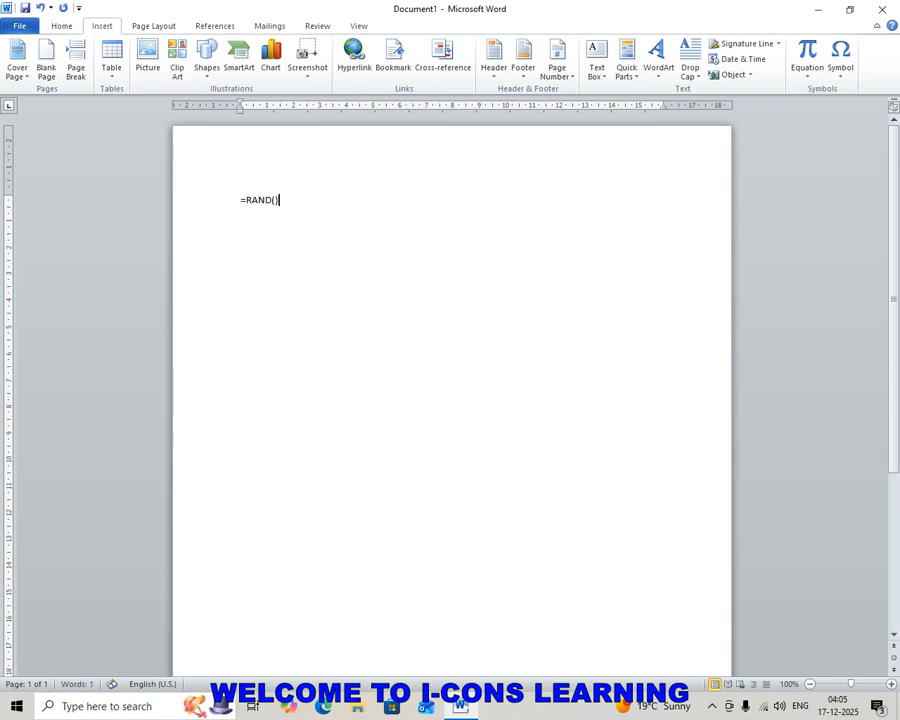
key(Return)
ctrl+scroll(357, 314, up, 1)
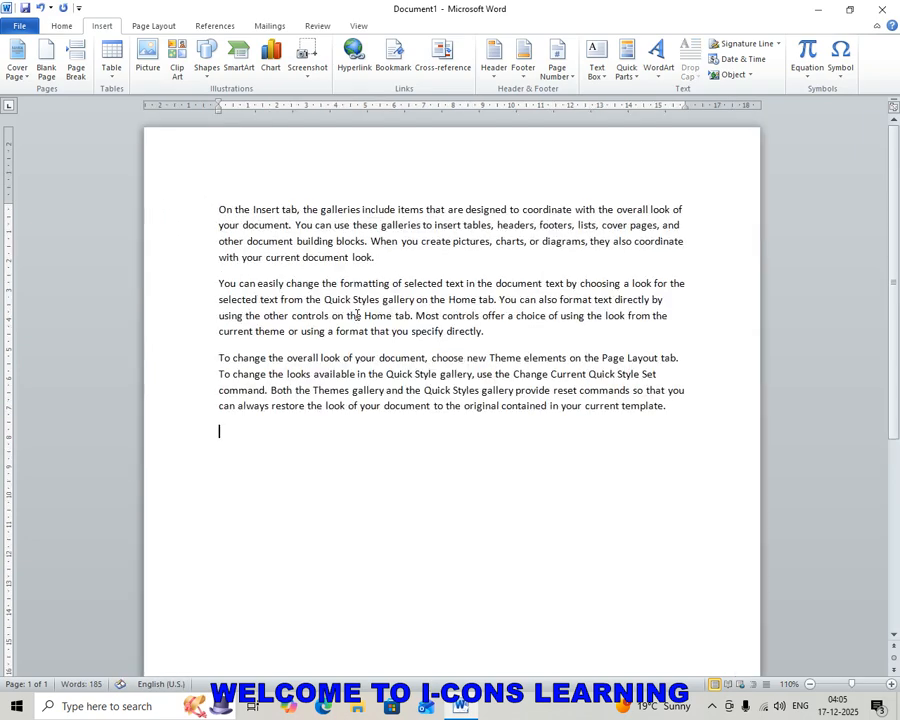
ctrl+scroll(357, 314, up, 2)
Apply a Dropped drop cap to the first letter of the opening paragraph.
drag(186, 225, 706, 465)
click(203, 293)
click(177, 230)
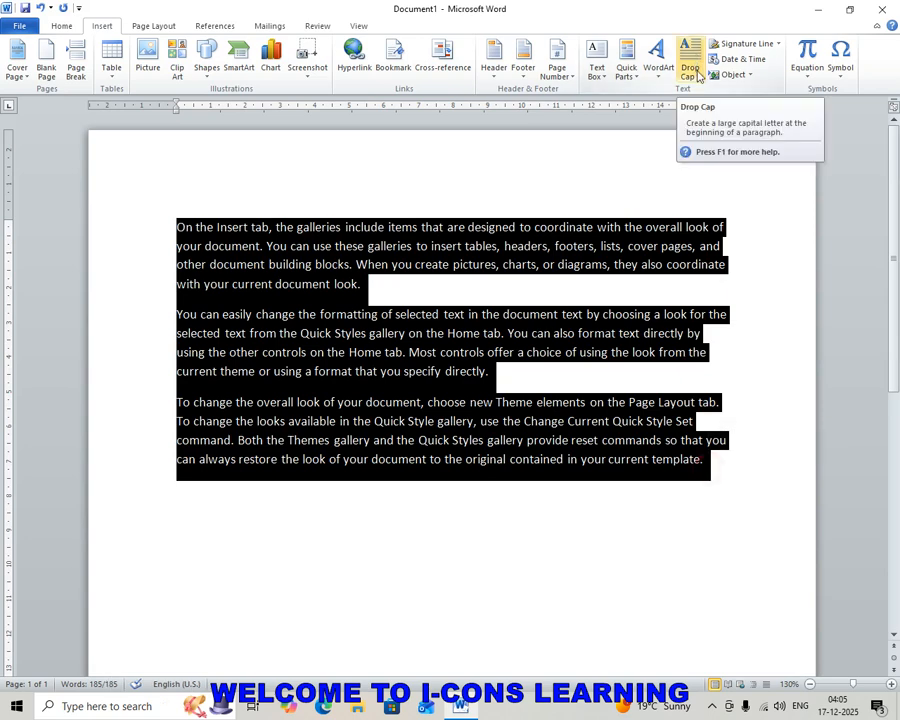
click(697, 76)
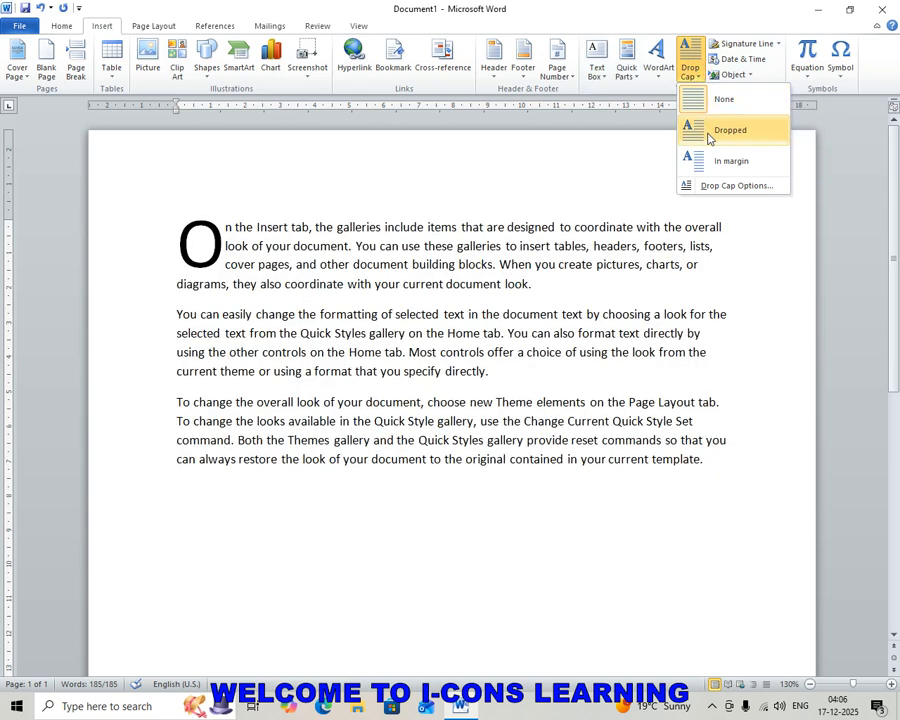
click(710, 133)
click(249, 261)
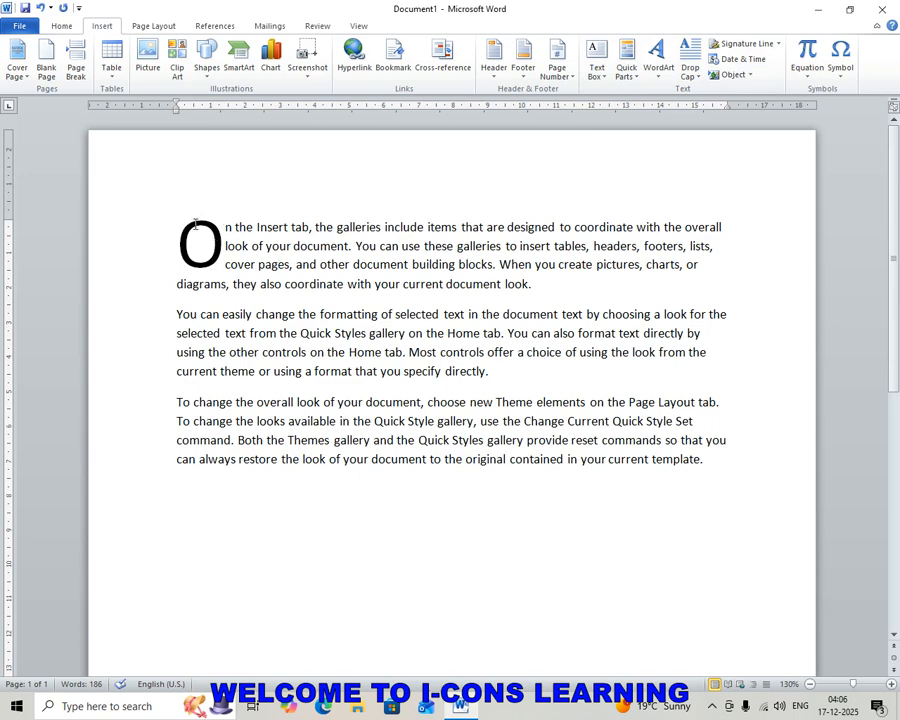
Switch the first paragraph's drop cap to the In margin position and back to Dropped.
click(699, 82)
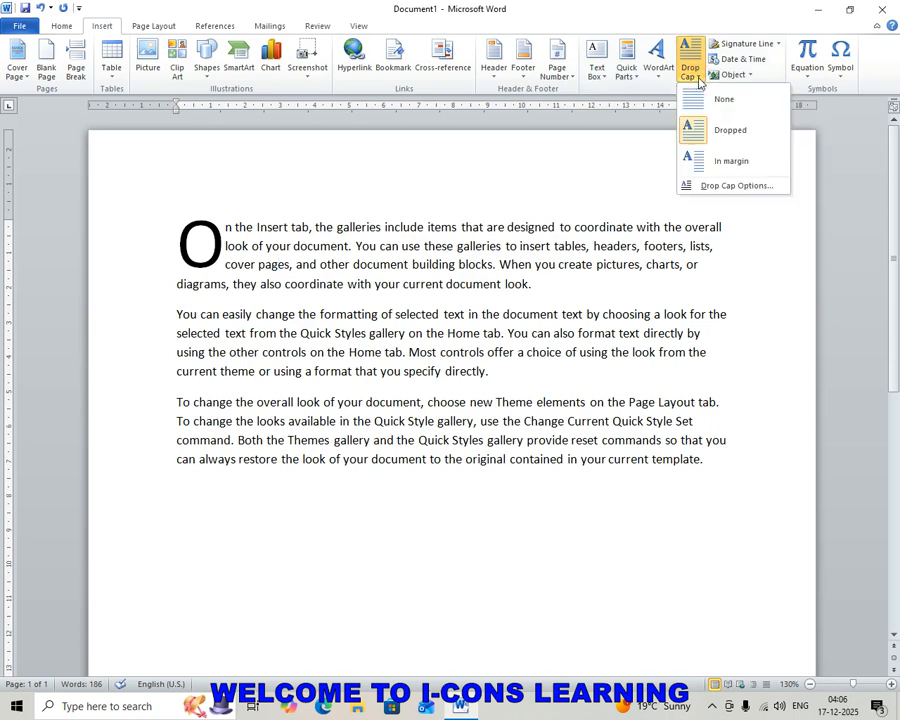
click(693, 134)
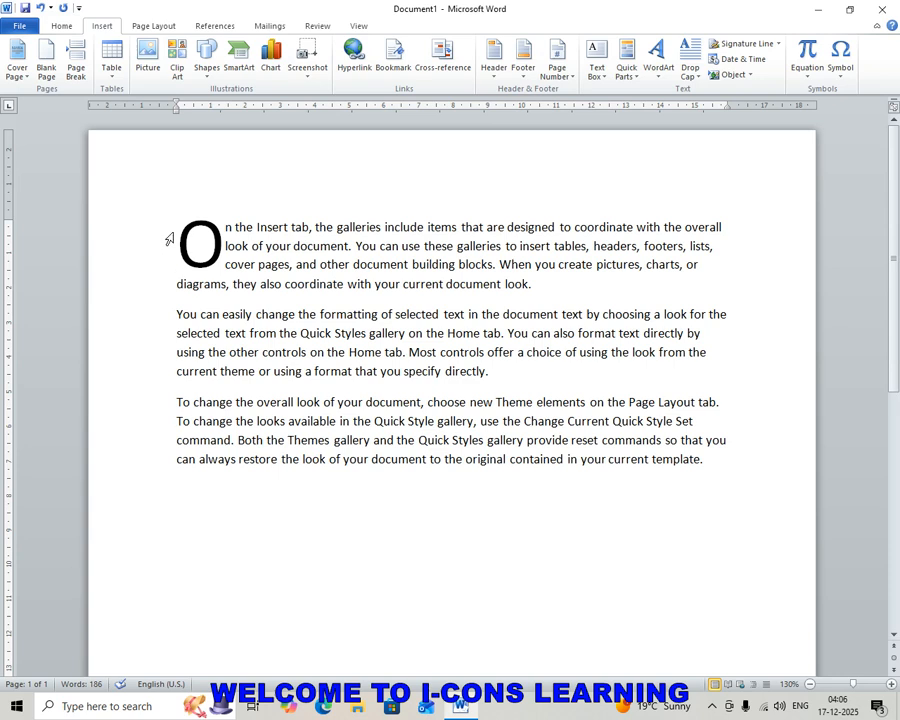
drag(176, 113, 176, 113)
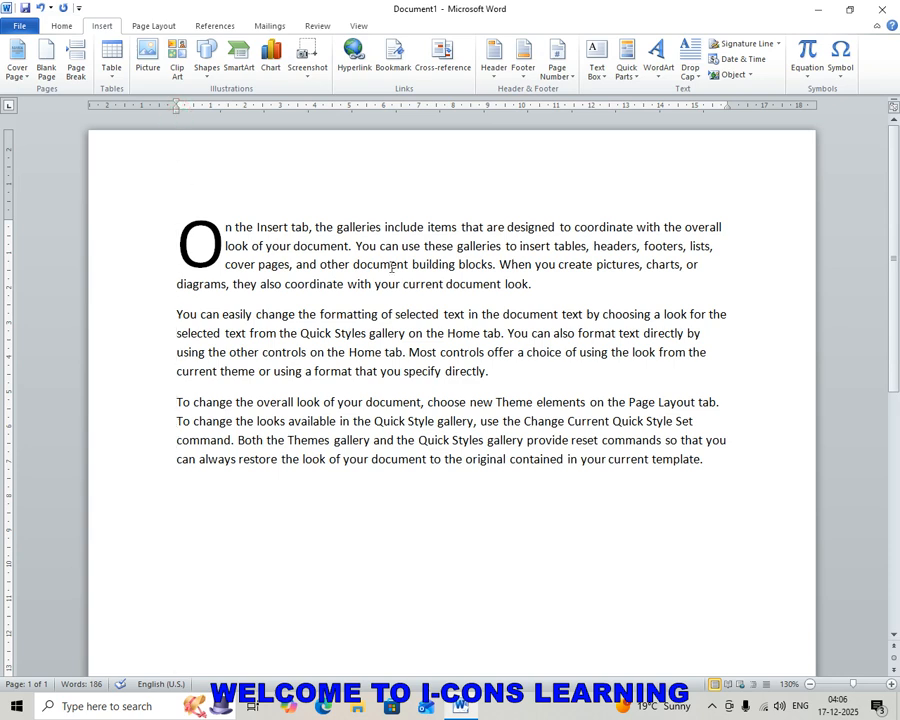
click(694, 74)
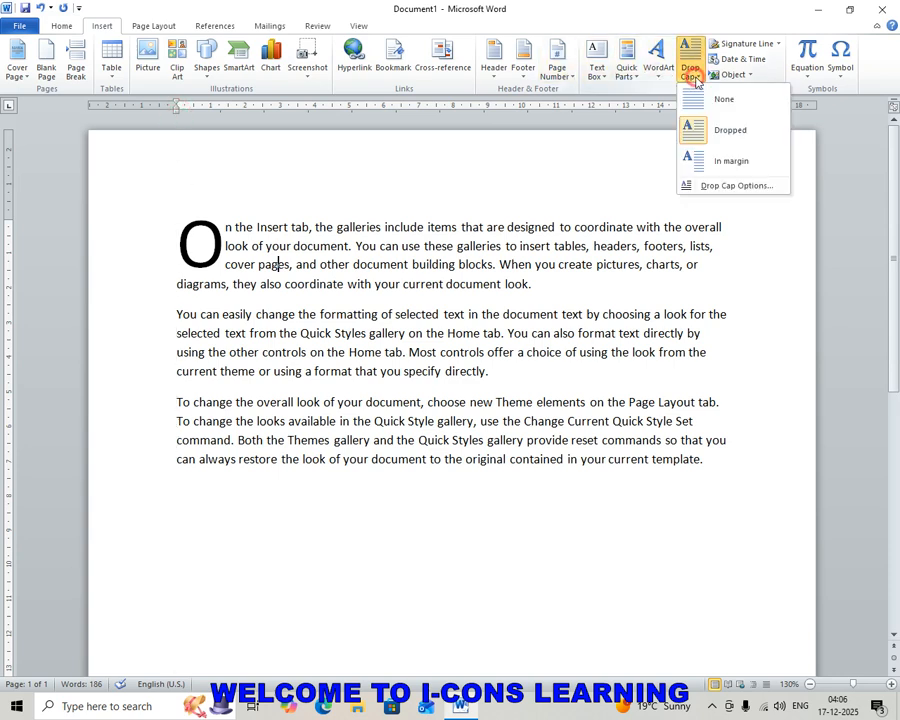
click(707, 163)
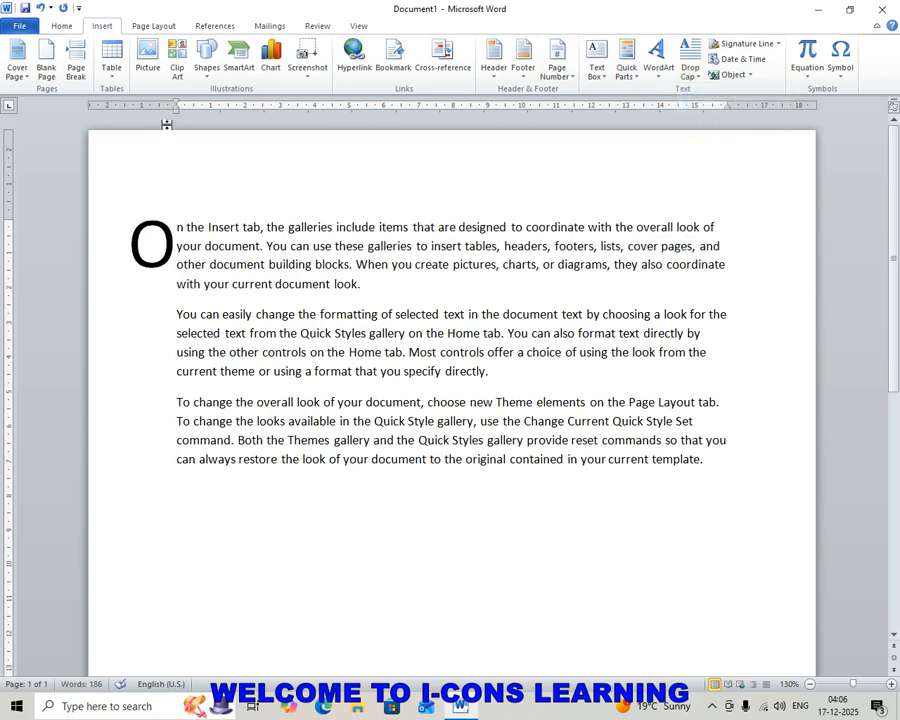
drag(176, 114, 176, 114)
click(693, 80)
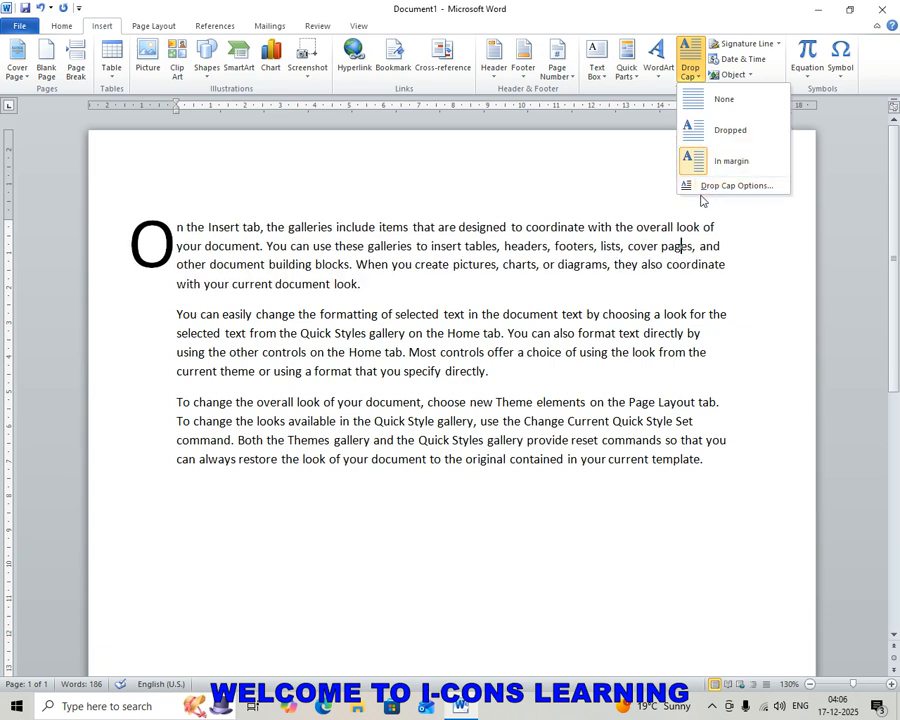
click(705, 130)
Set the first paragraph's drop cap to span 4 lines at a distance of 0.4 cm from the text.
click(690, 72)
click(700, 184)
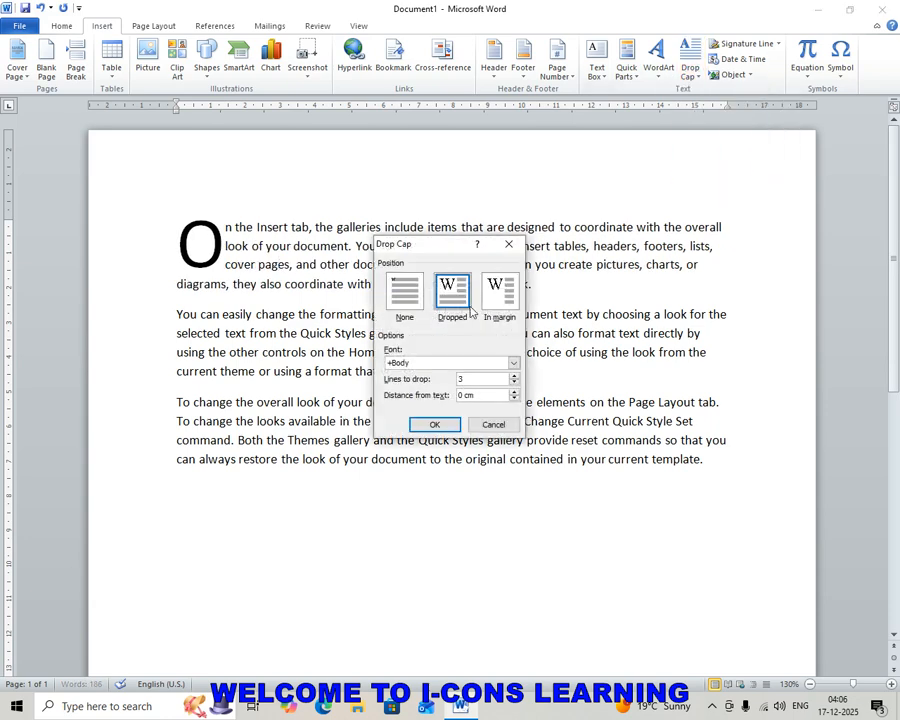
drag(454, 251, 520, 147)
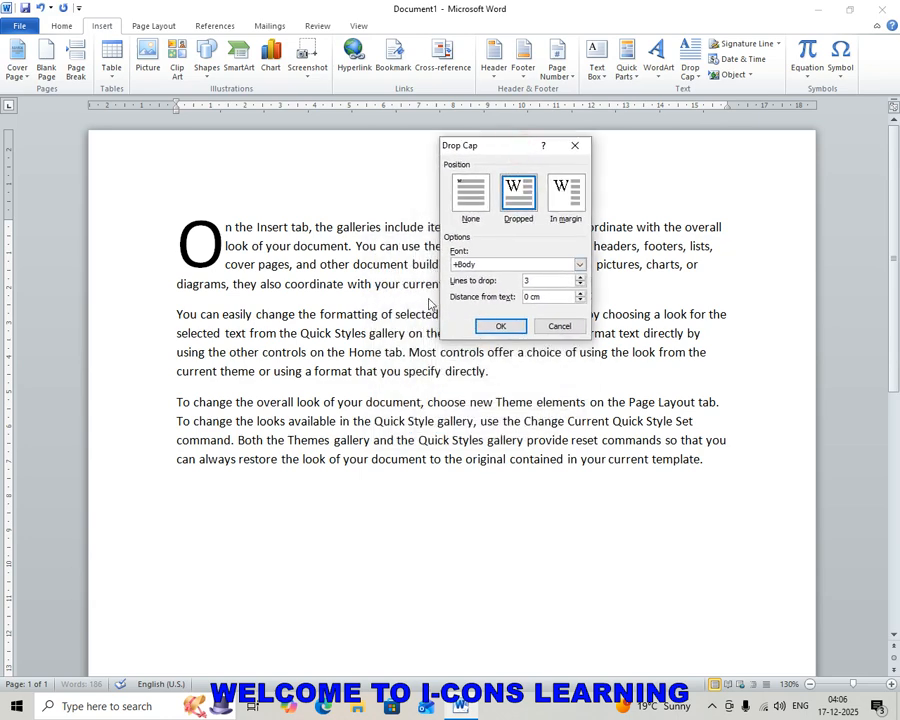
drag(532, 282, 511, 283)
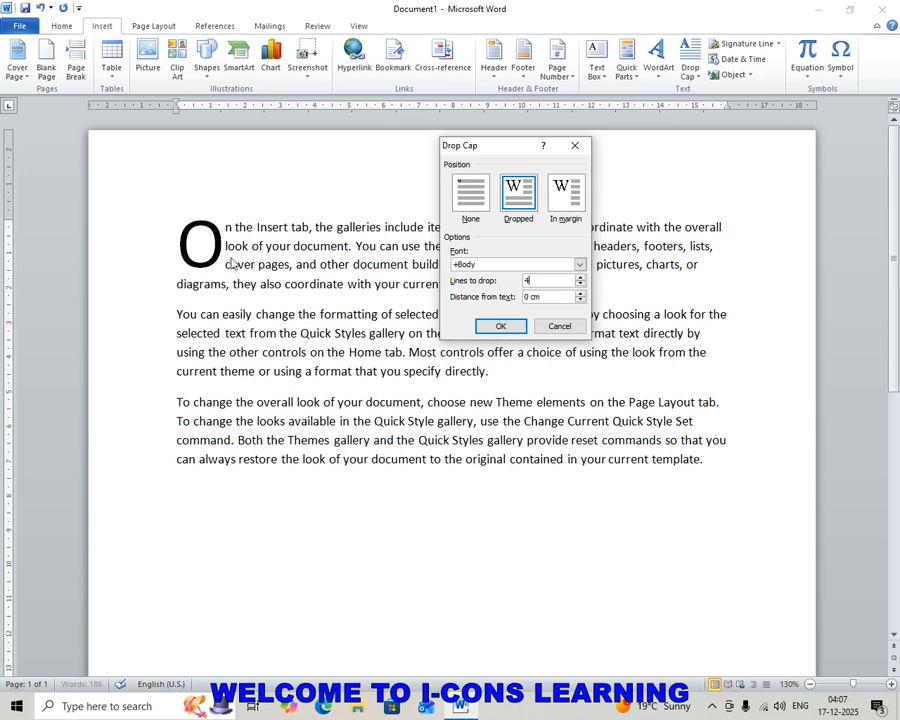
click(580, 294)
click(580, 294)
click(580, 294)
click(580, 294)
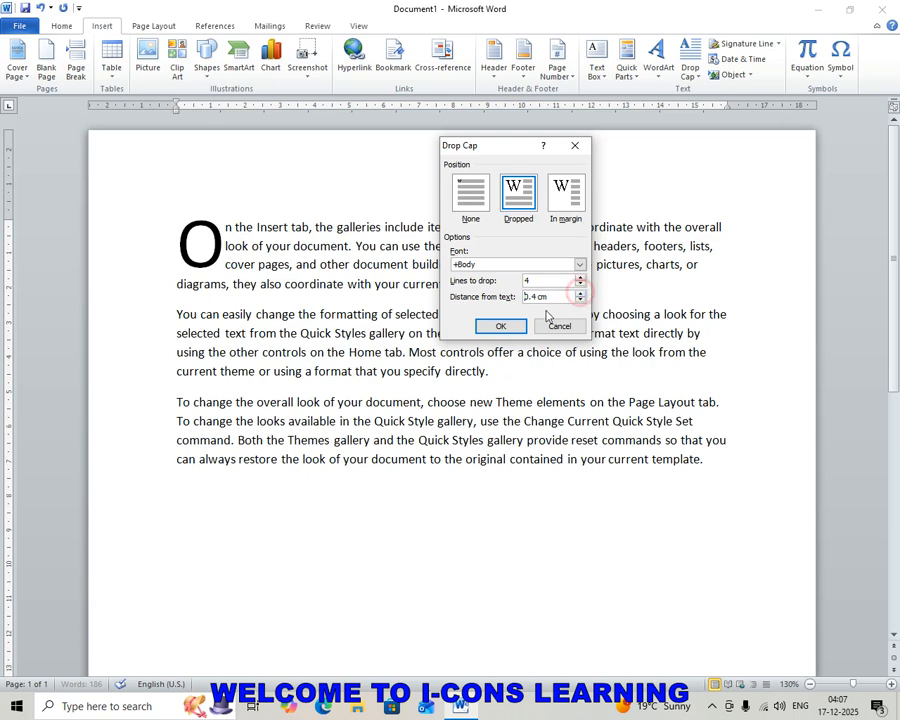
click(499, 327)
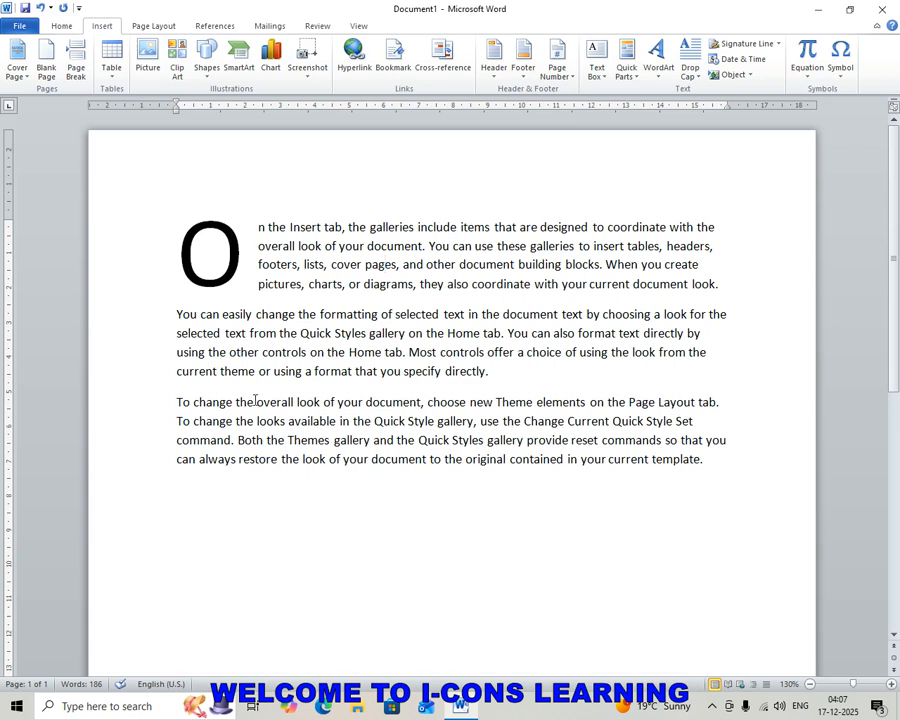
Start a new line below the last paragraph of the document.
click(220, 251)
click(367, 388)
click(537, 352)
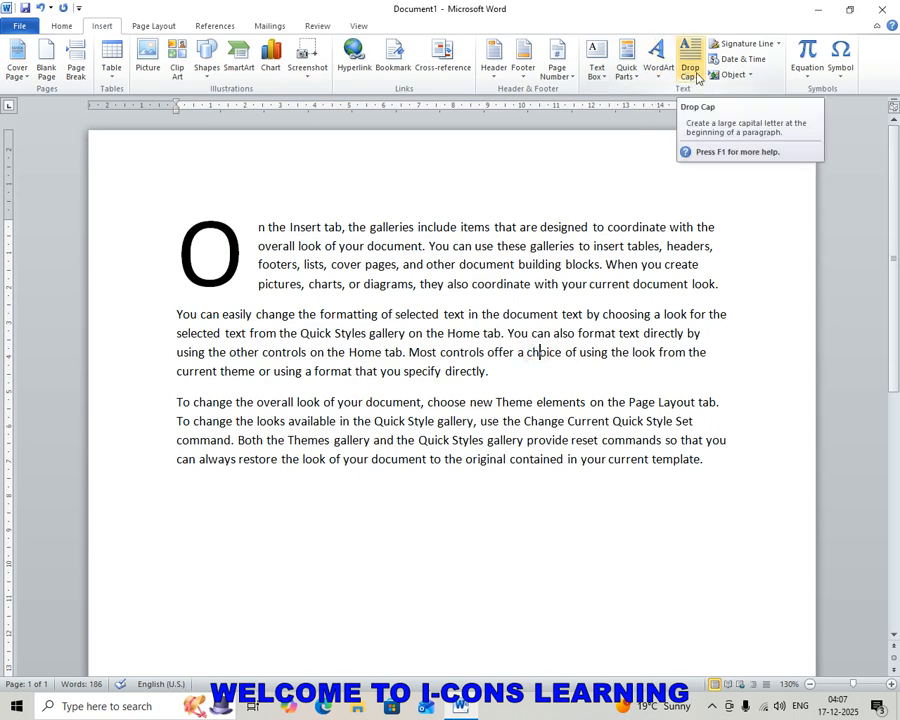
click(426, 466)
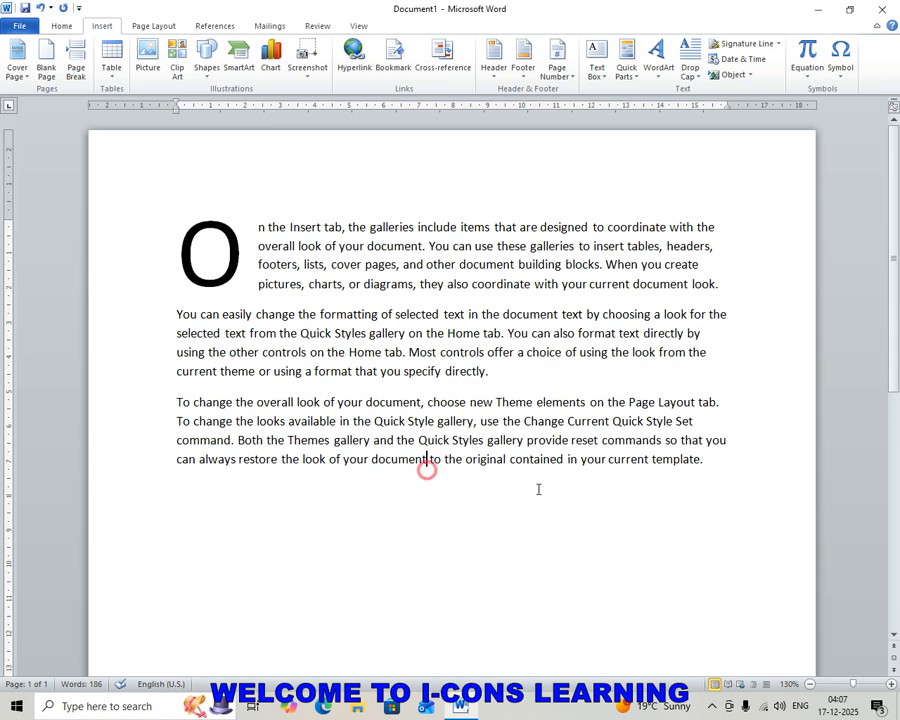
click(706, 460)
key(Return)
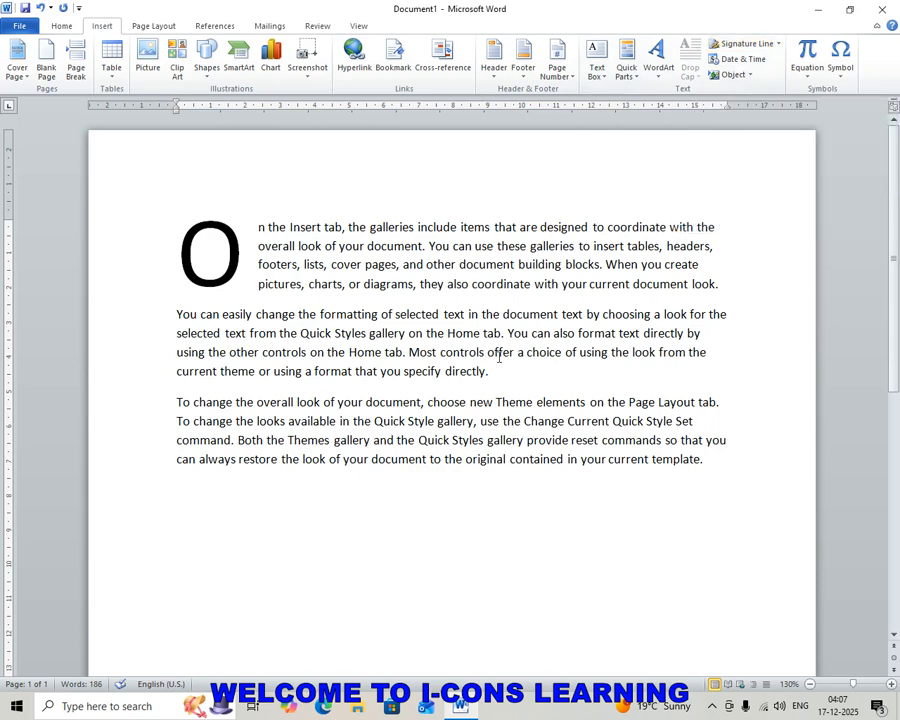
scroll(318, 489, down, 1)
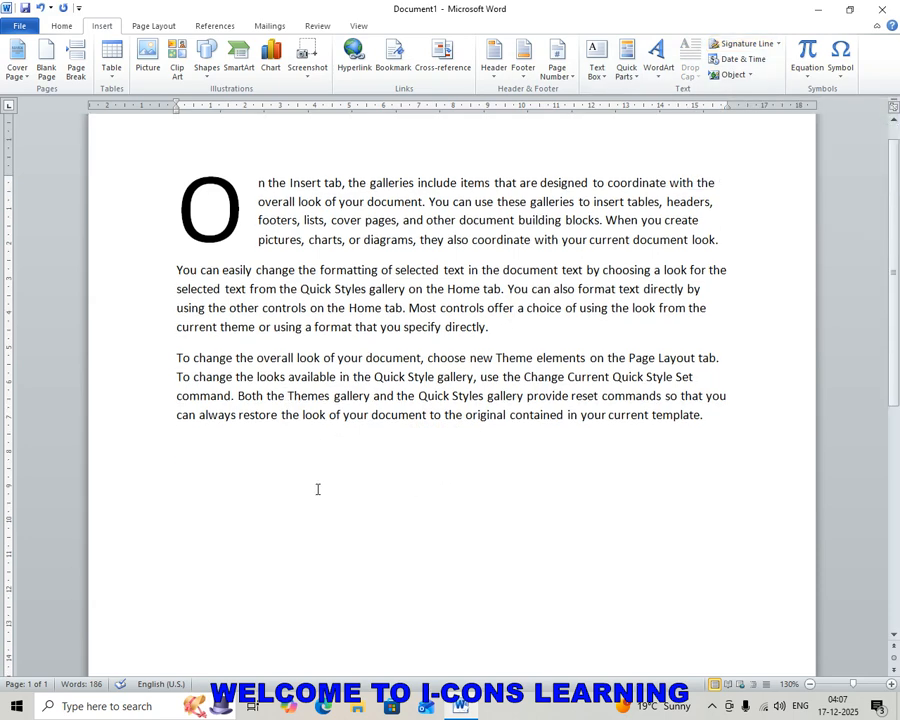
scroll(368, 485, up, 1)
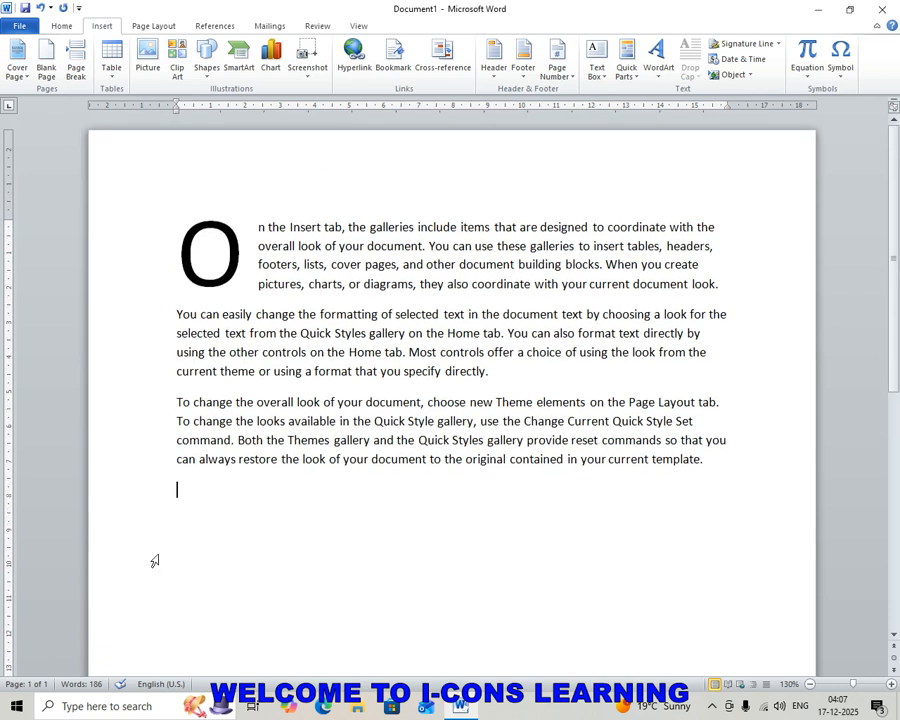
click(757, 43)
click(425, 466)
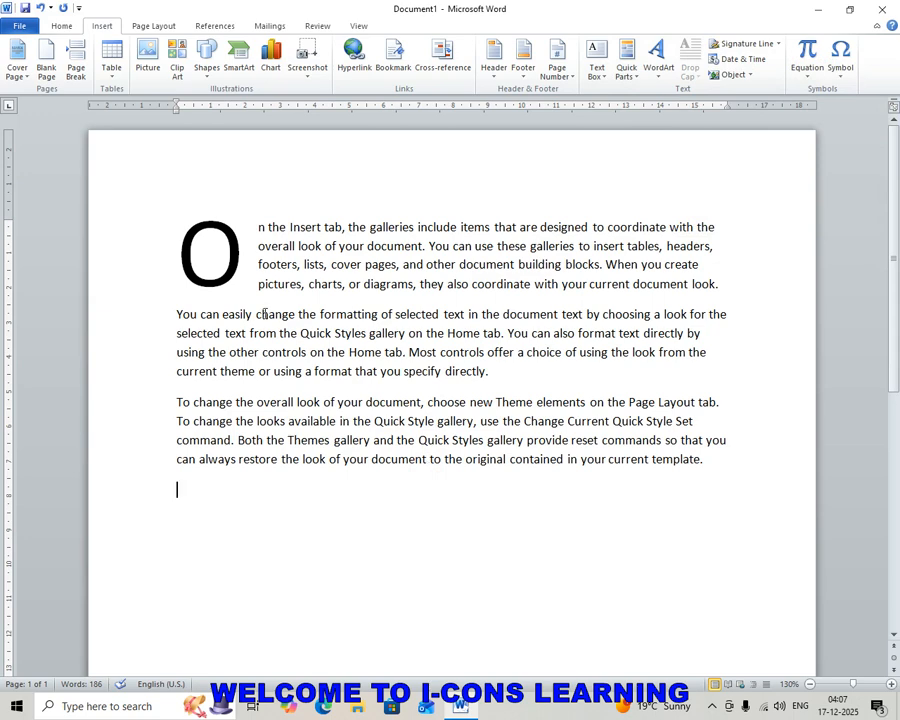
key(Return)
click(740, 45)
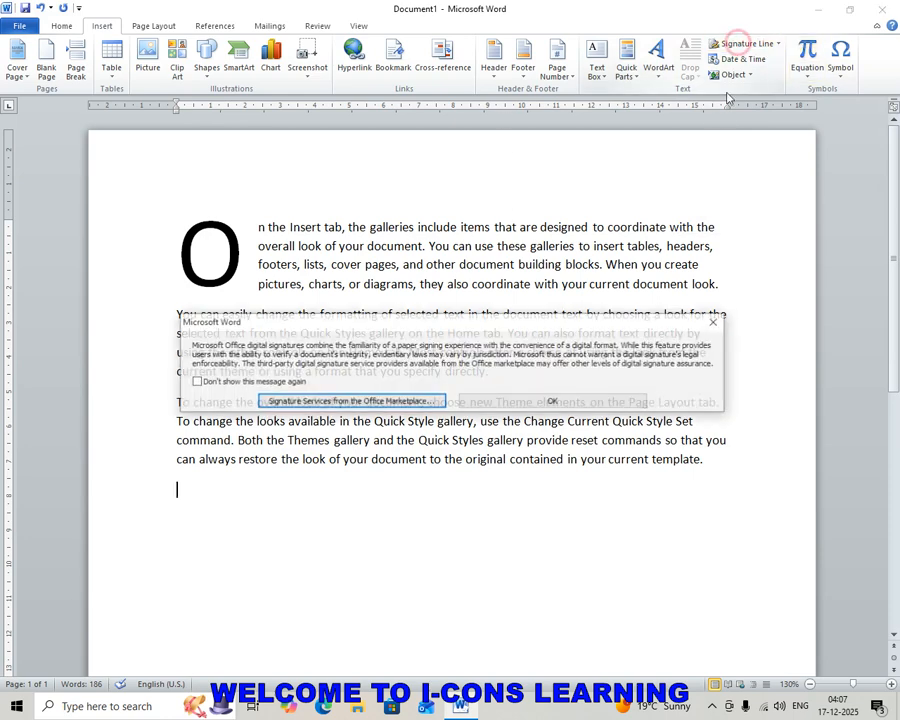
mouse_move(441, 244)
mouse_down()
mouse_move(456, 272)
mouse_move(454, 204)
mouse_up()
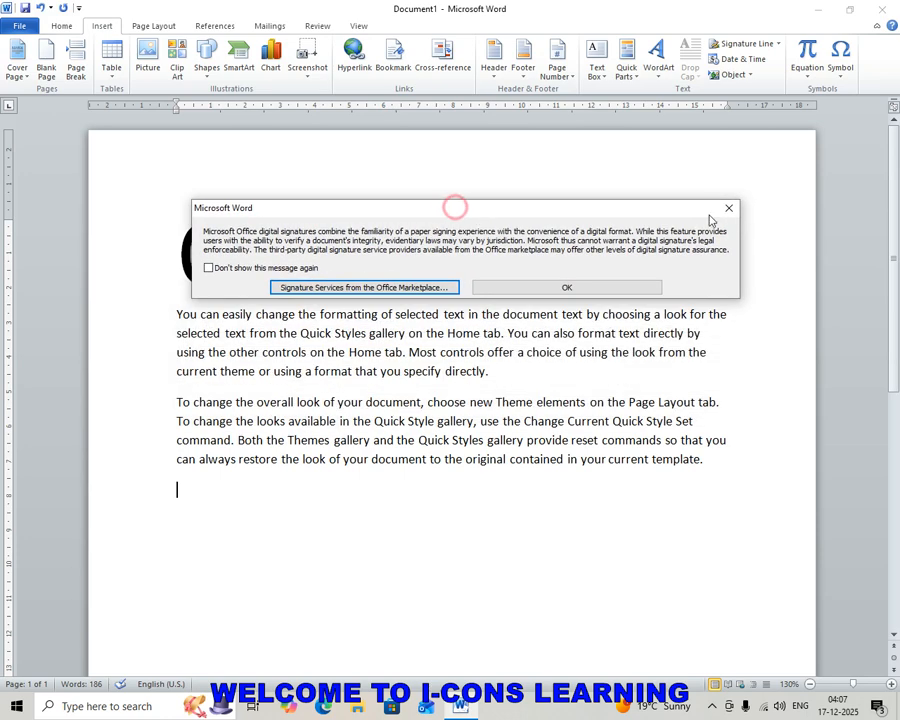
click(727, 205)
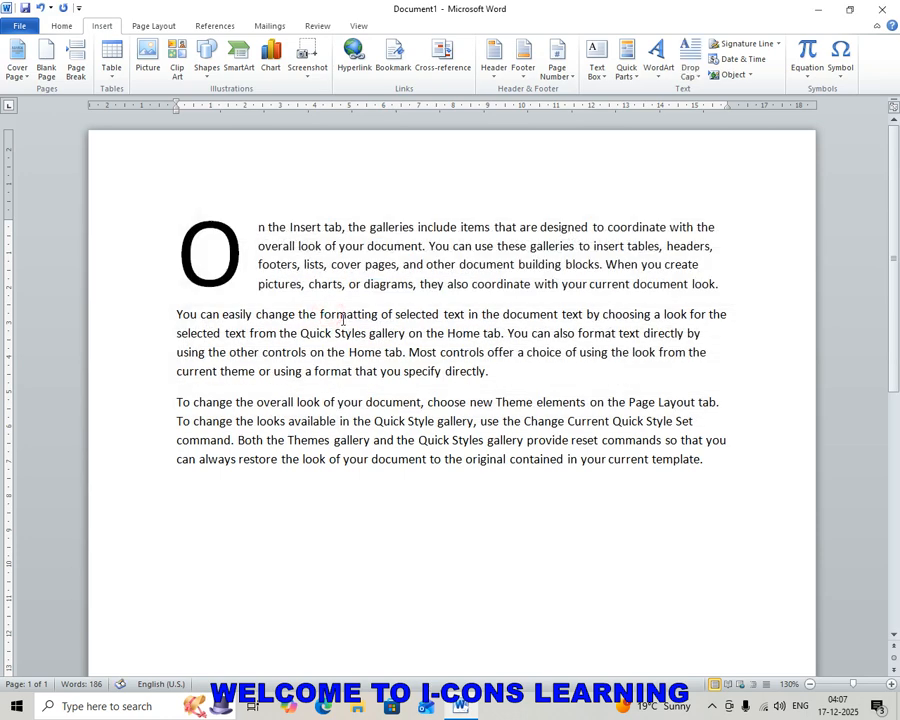
Save the document in the Documents folder as a Word Document named LETTER.
click(18, 22)
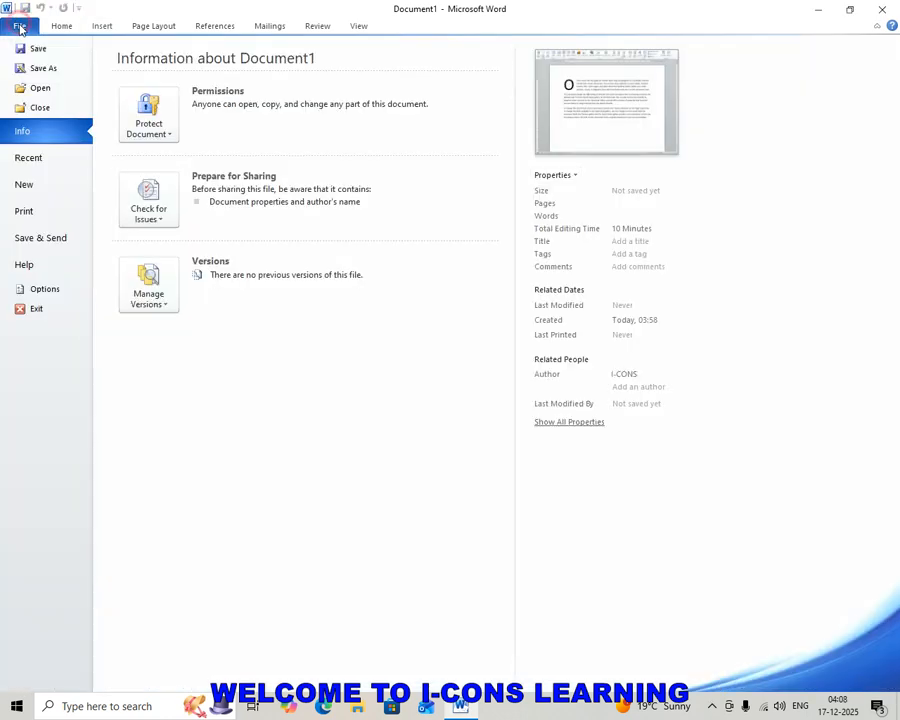
click(39, 49)
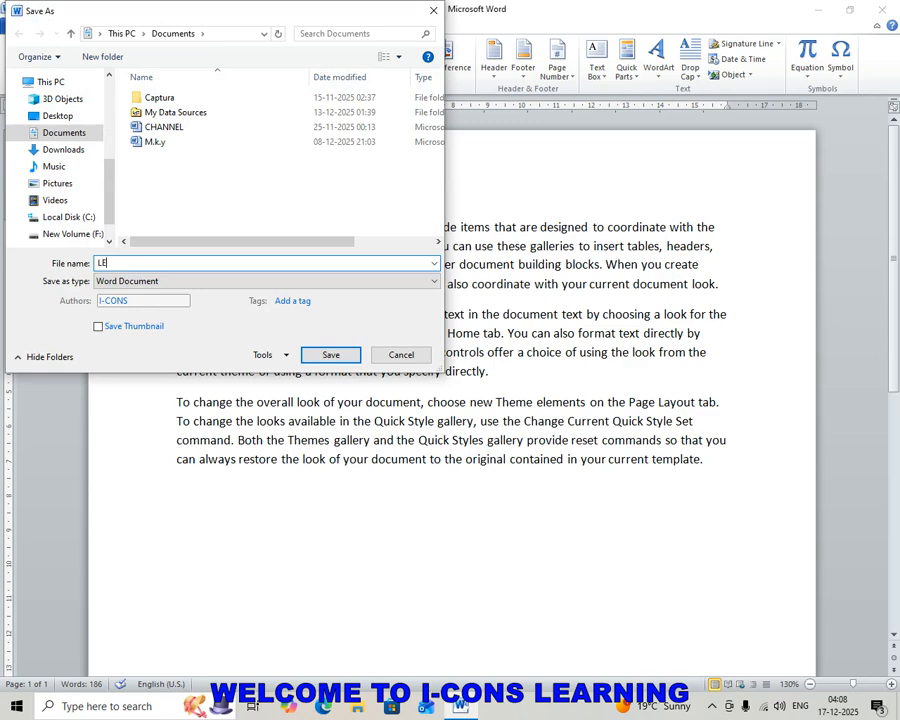
text(LETTER)
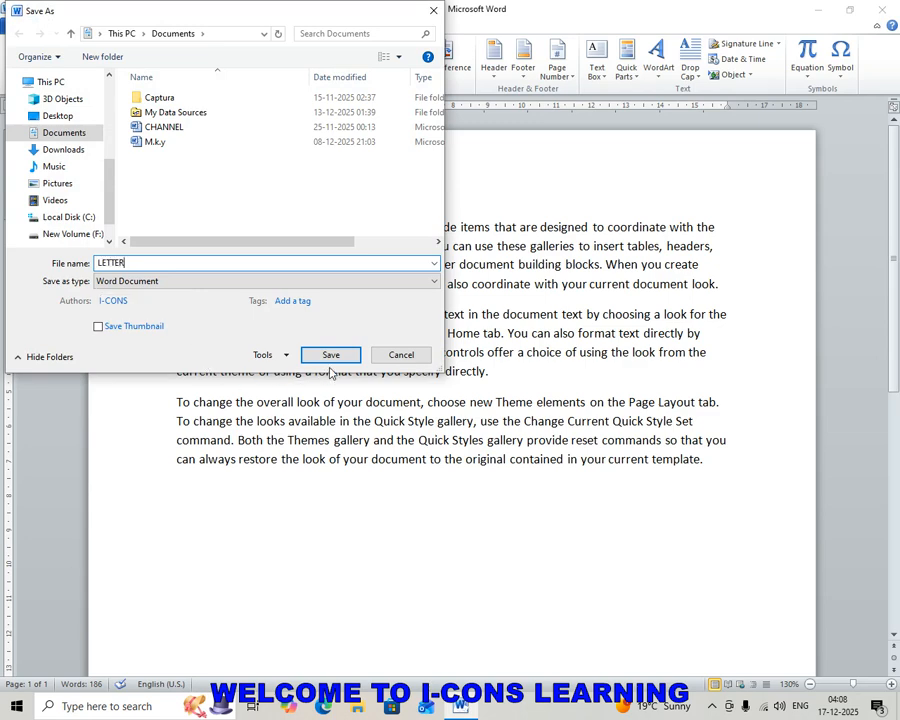
click(340, 362)
click(707, 462)
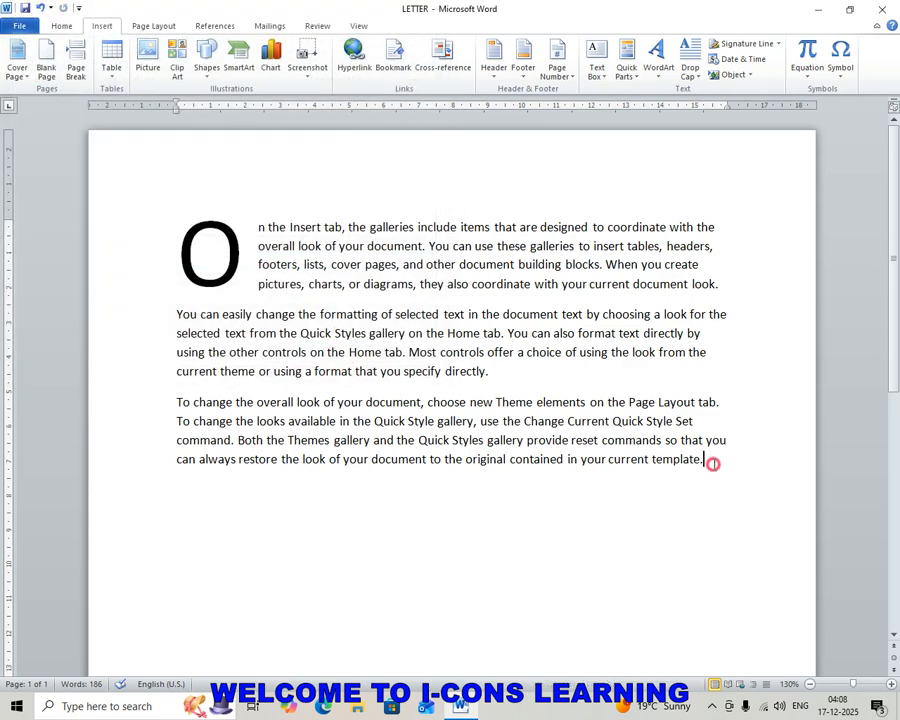
click(763, 47)
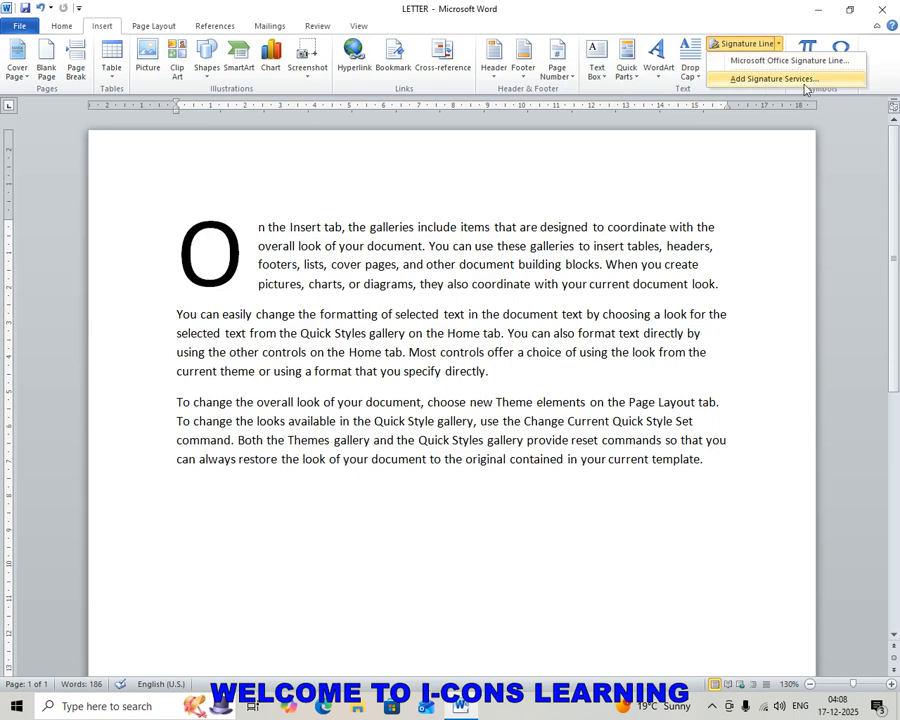
click(752, 63)
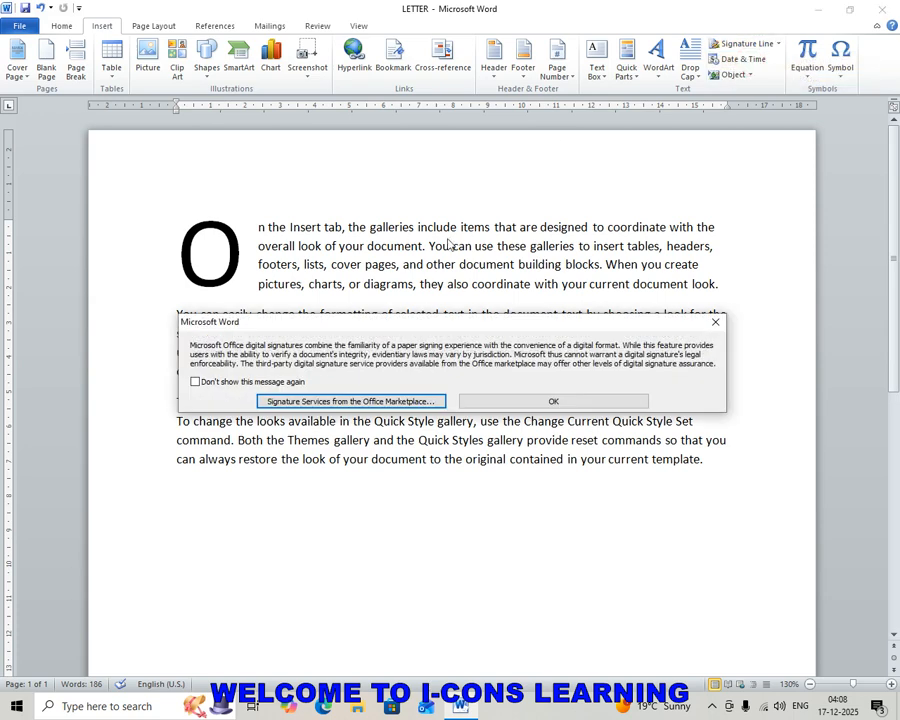
drag(469, 328, 487, 170)
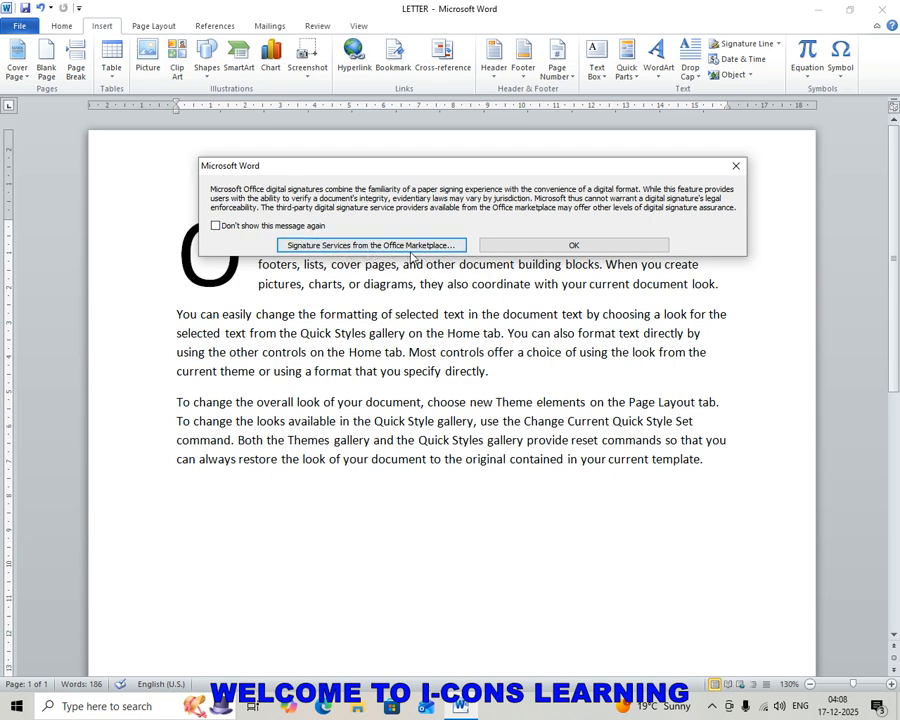
click(573, 247)
mouse_move(421, 248)
mouse_down()
mouse_move(672, 220)
mouse_move(510, 133)
mouse_up()
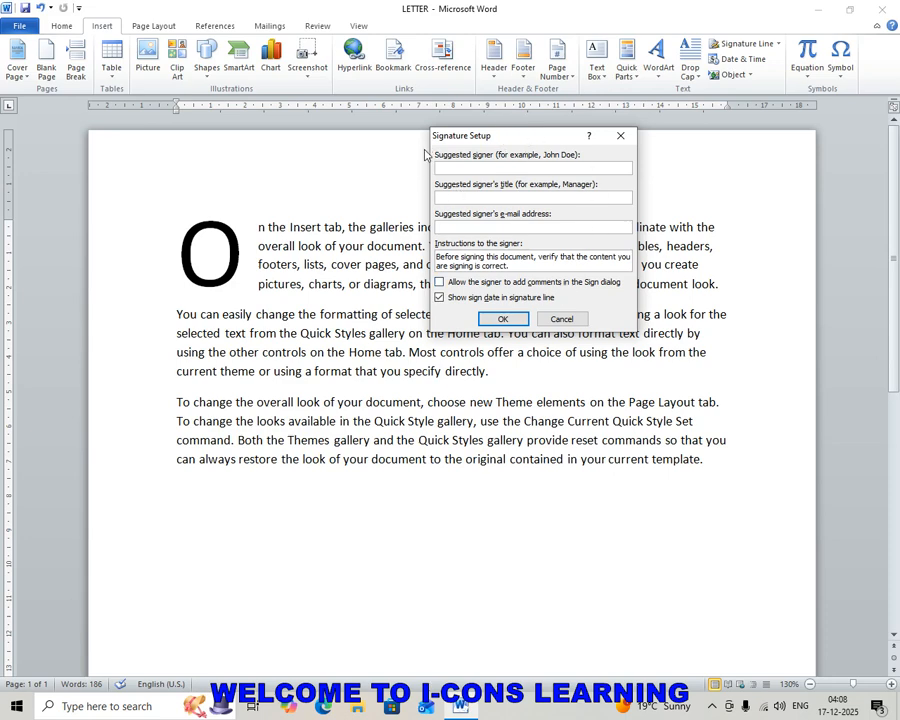
drag(524, 138, 538, 230)
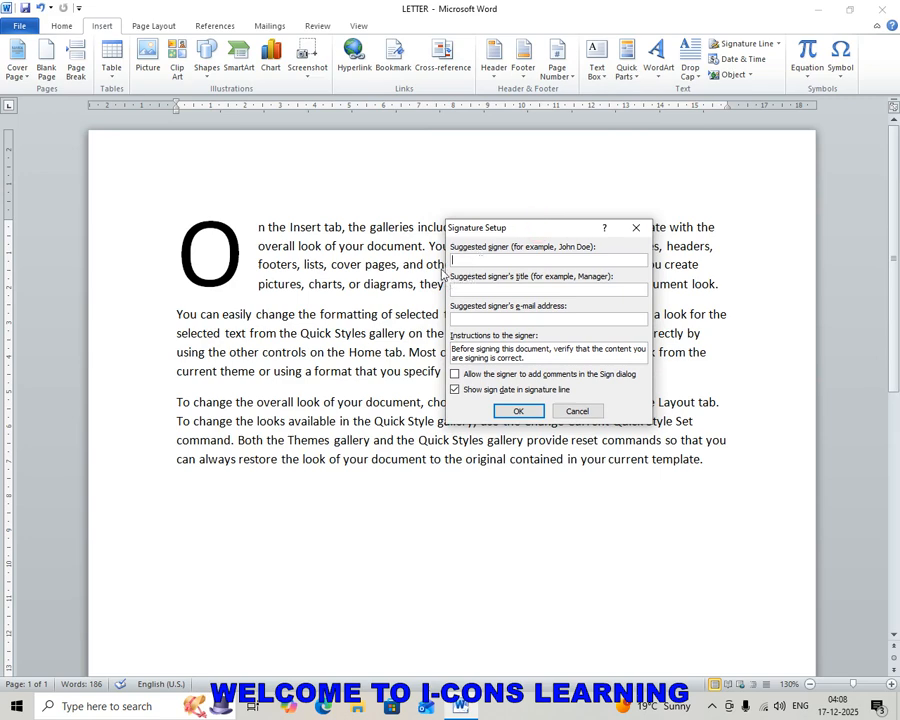
click(578, 410)
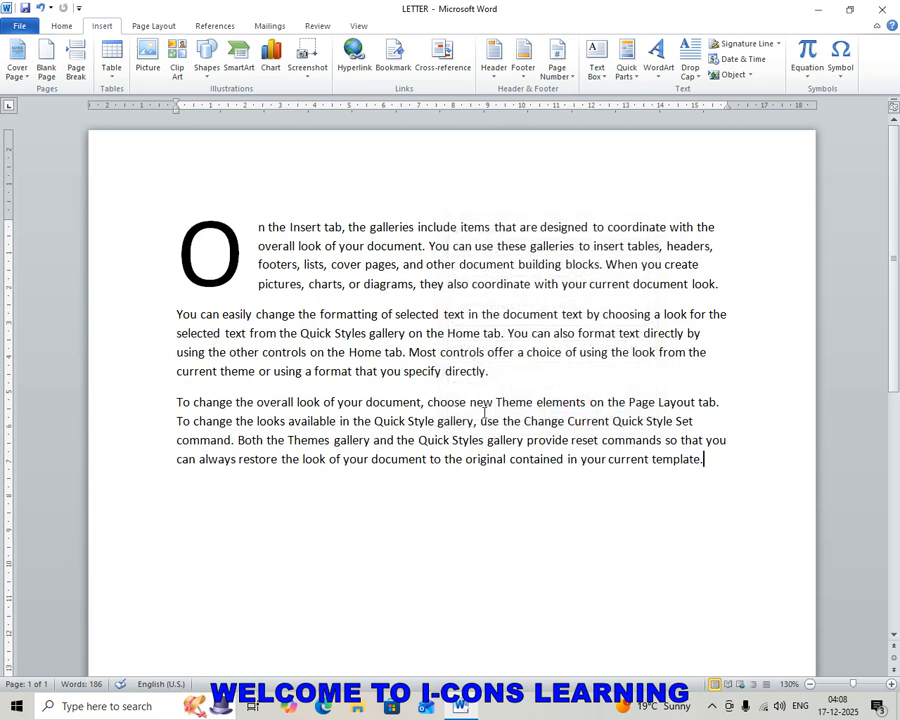
Minimise the document, refresh the desktop and launch Paint with the MSPAINT run command.
click(820, 11)
right_click(468, 203)
click(502, 244)
key(super+r)
text(MSPAINT)
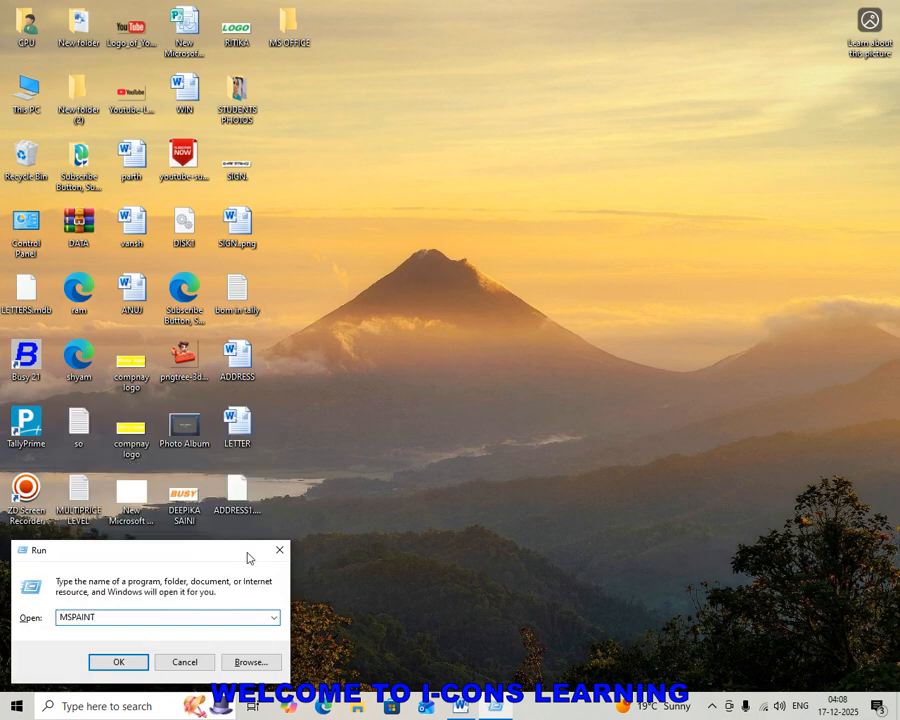
key(Return)
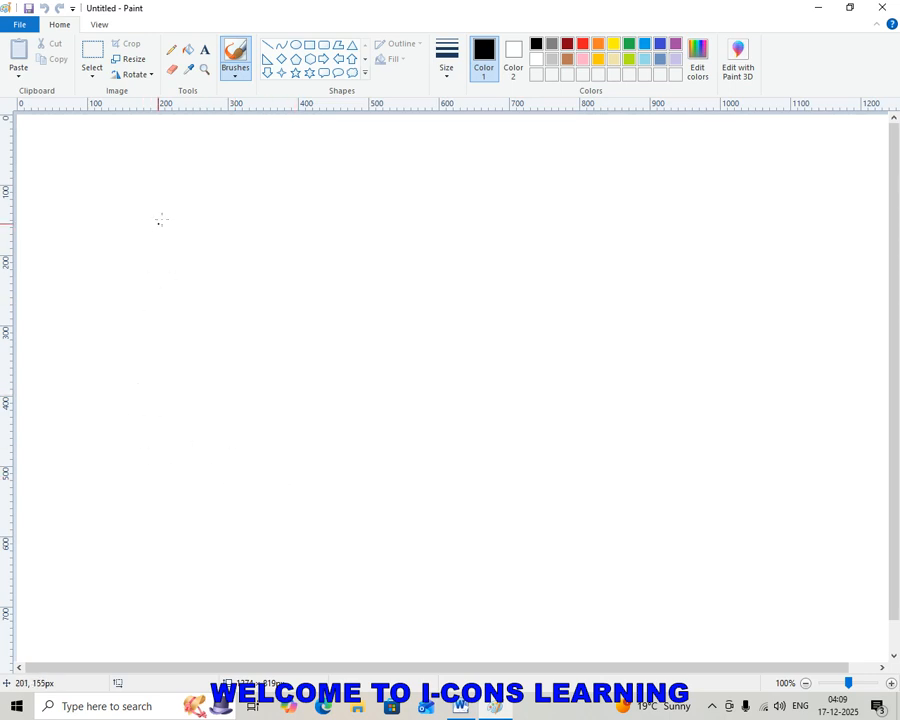
Draw a handwritten black signature on the blank canvas with the Pencil tool.
click(171, 50)
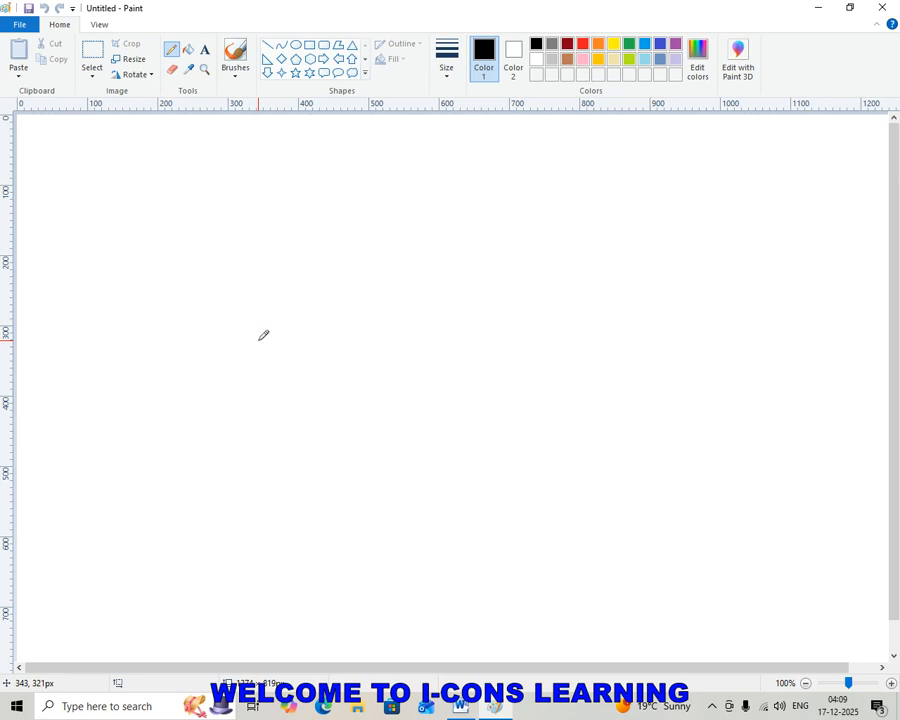
mouse_move(290, 255)
mouse_down()
mouse_move(259, 254)
mouse_move(277, 303)
mouse_move(295, 275)
mouse_move(356, 229)
mouse_move(354, 304)
mouse_move(321, 286)
mouse_move(383, 259)
mouse_up()
click(331, 228)
Crop the canvas to a rectangular selection of about 261 × 214 px around the signature.
click(93, 54)
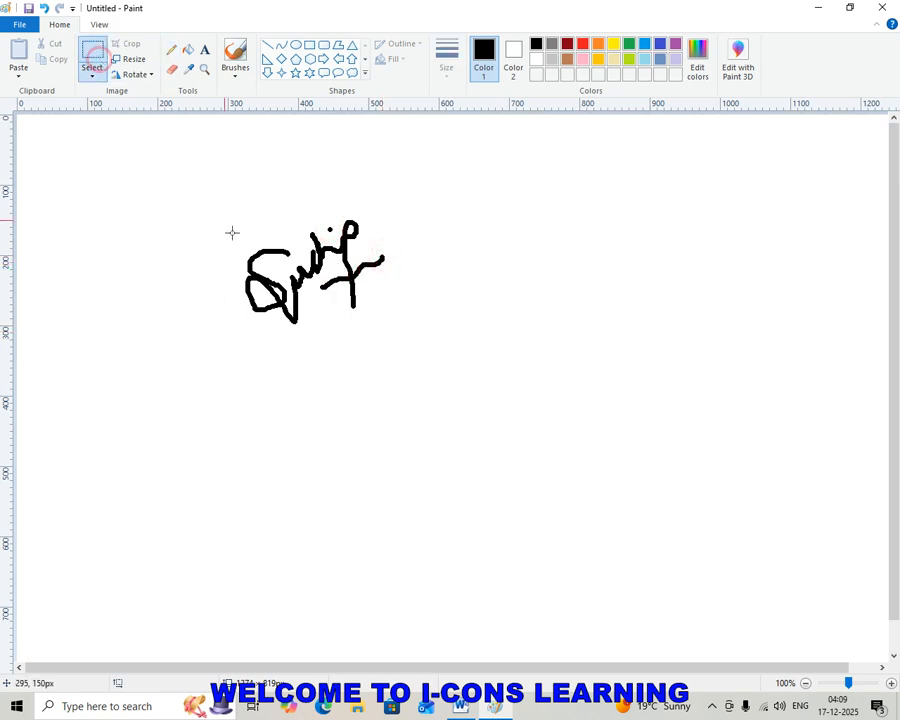
mouse_move(223, 197)
mouse_down()
mouse_move(233, 243)
mouse_move(299, 321)
mouse_move(418, 337)
mouse_move(403, 344)
mouse_up()
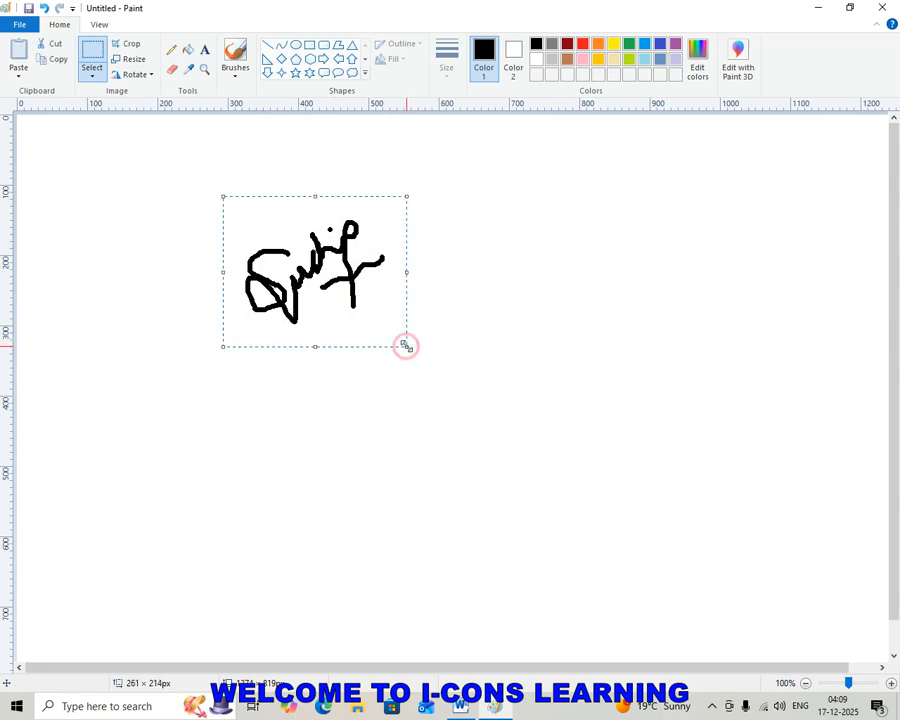
click(129, 45)
Save the cropped signature on the Desktop as a PNG named SIGN1 and close Paint.
click(19, 22)
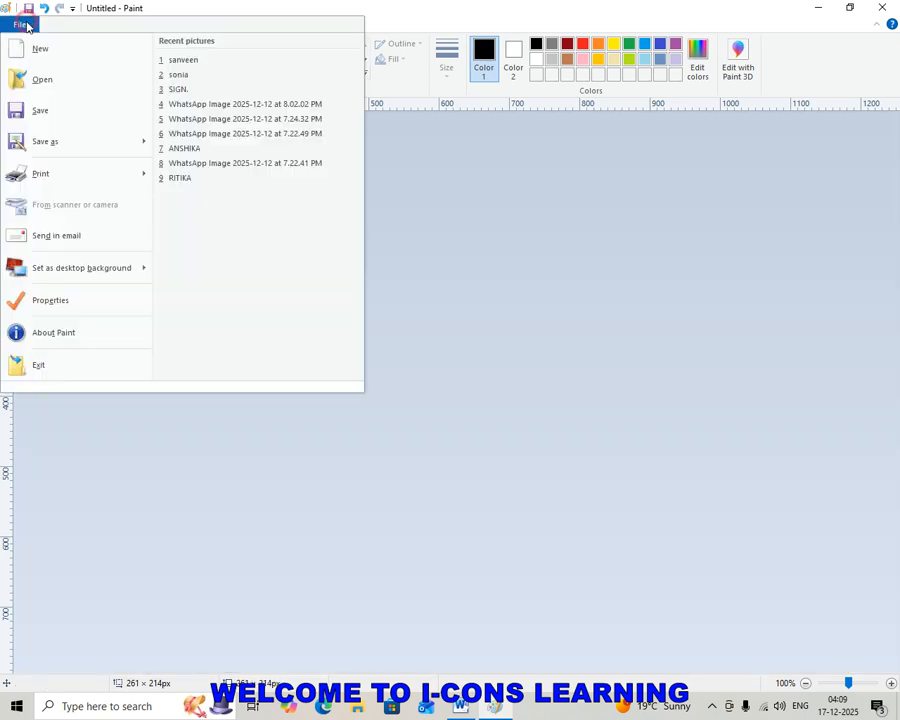
click(48, 114)
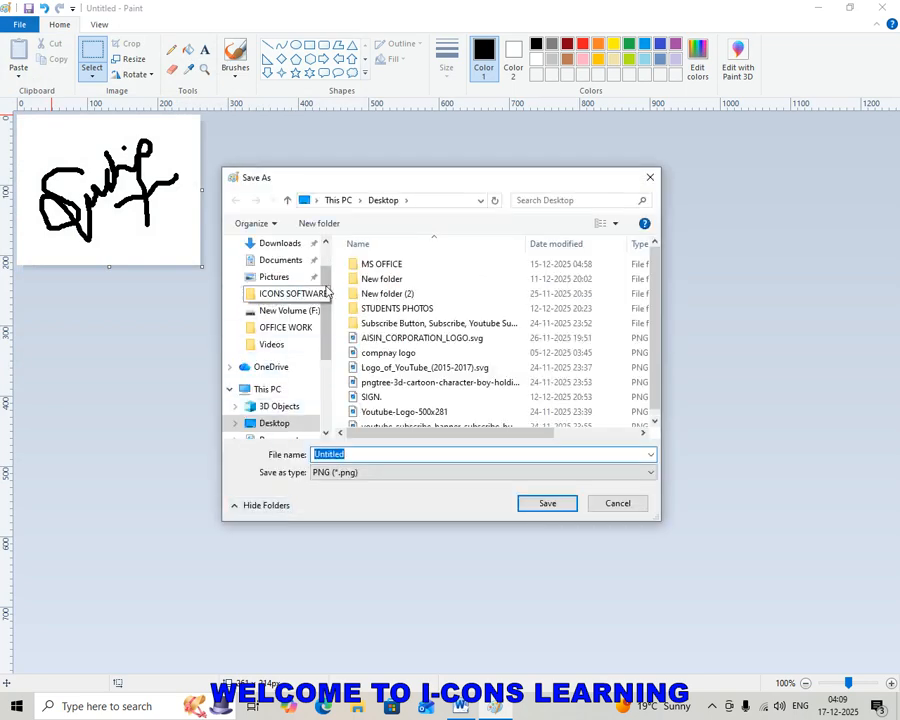
drag(323, 285, 321, 240)
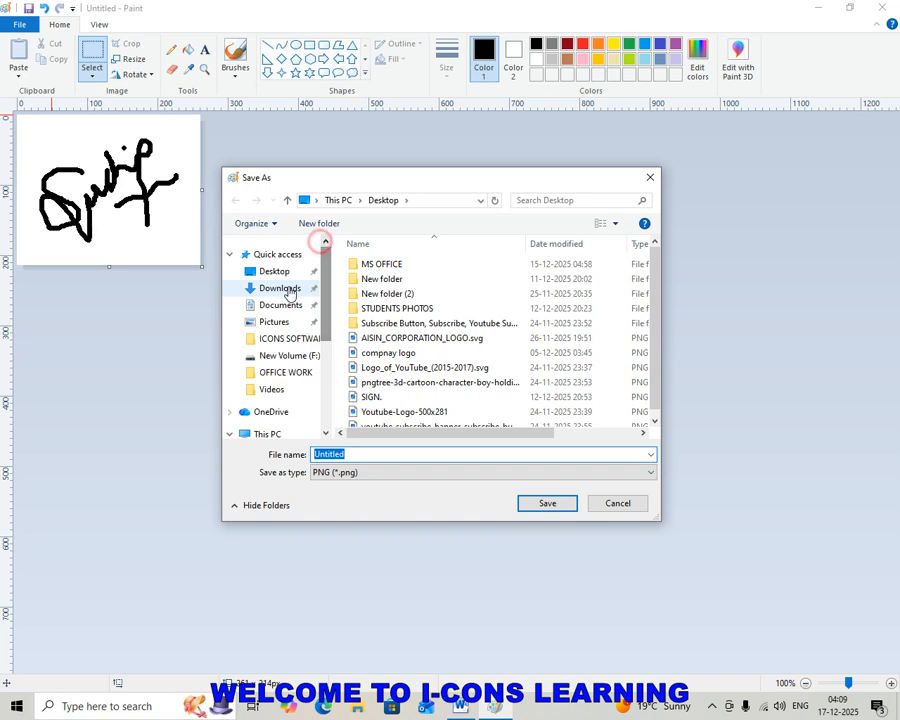
click(315, 199)
click(323, 216)
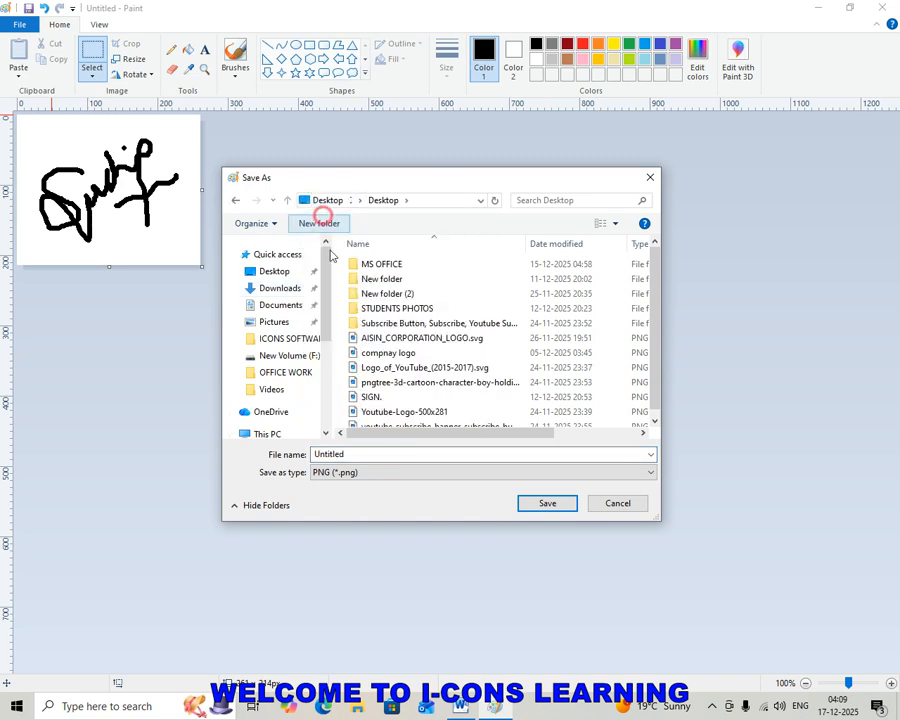
double_click(352, 453)
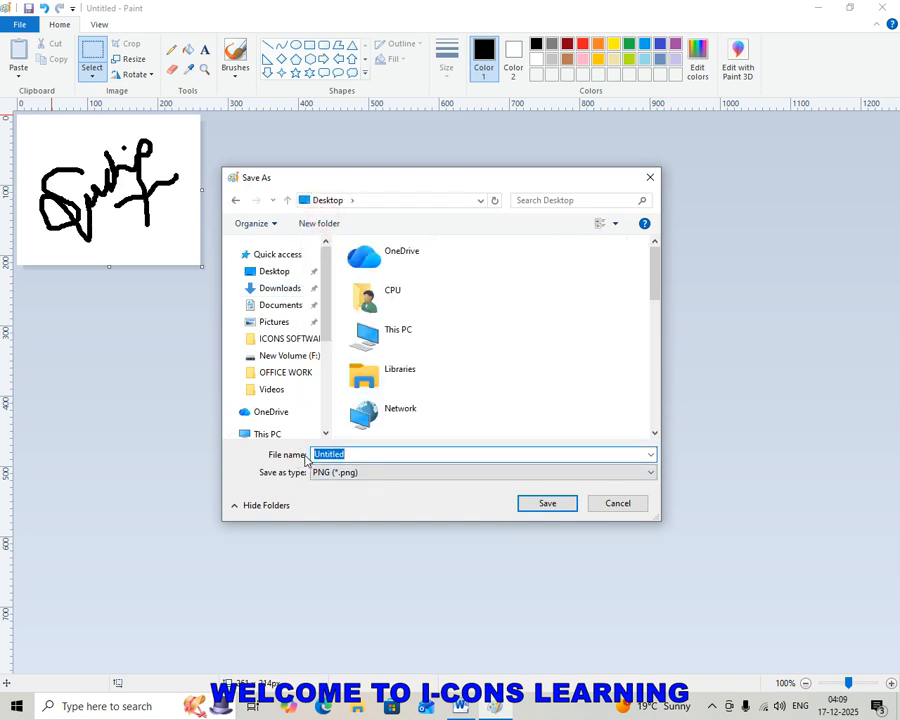
text(SIGN)
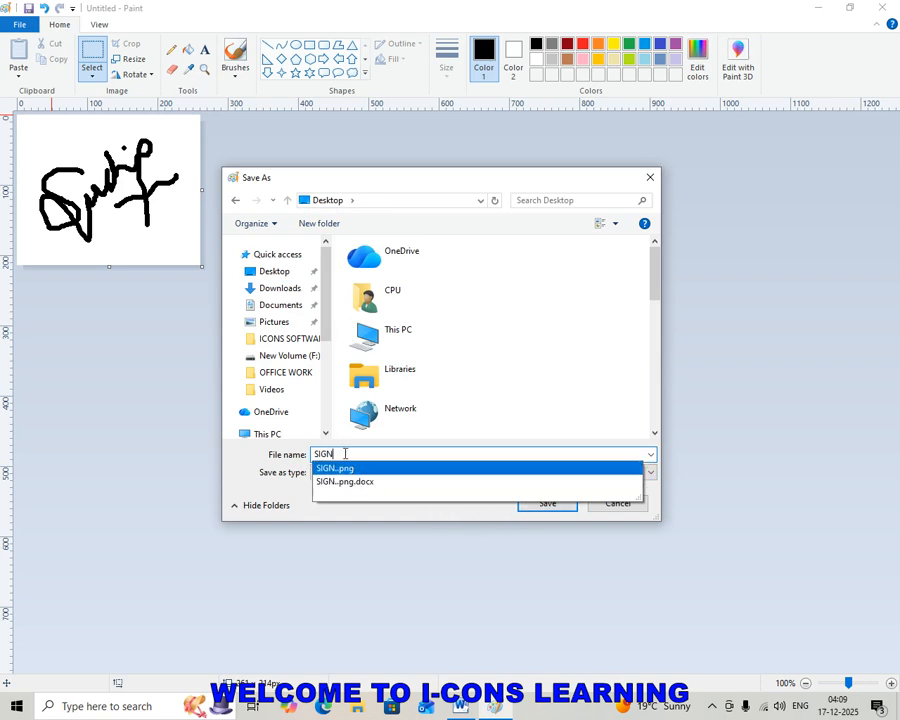
text(1)
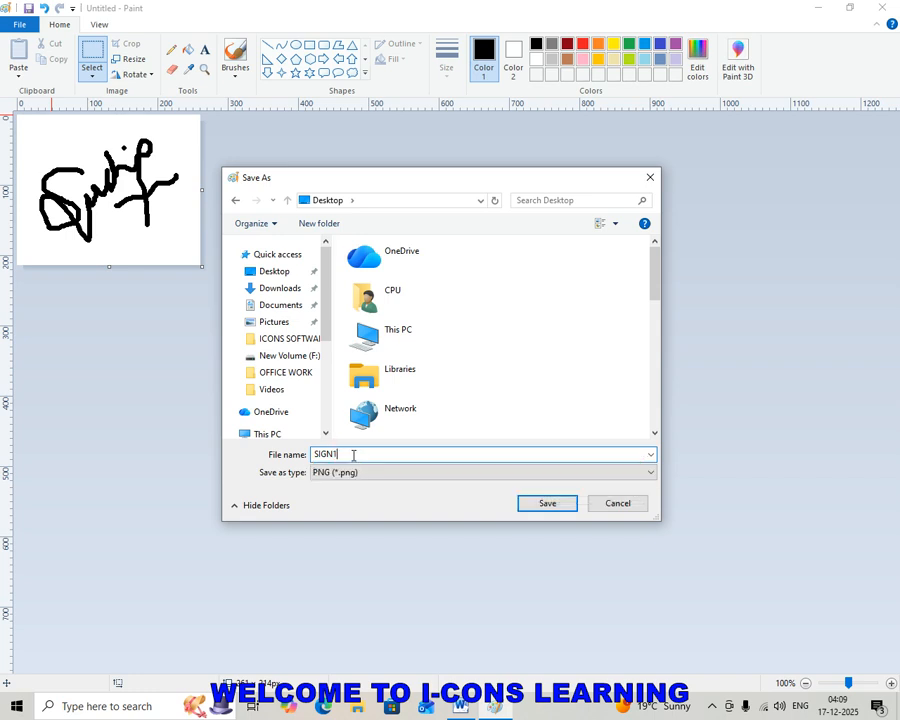
click(549, 507)
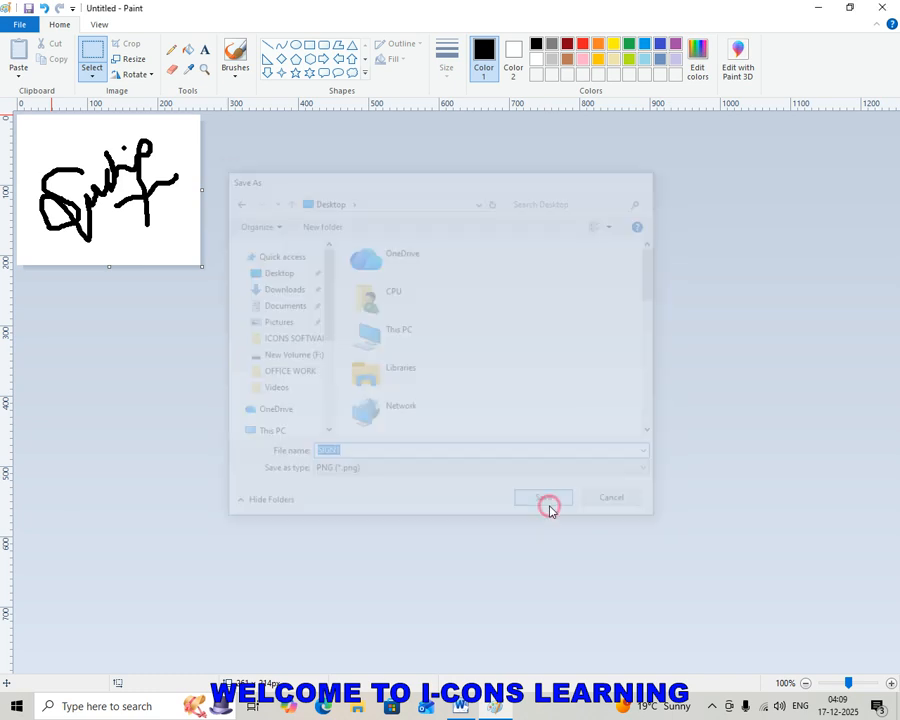
click(880, 8)
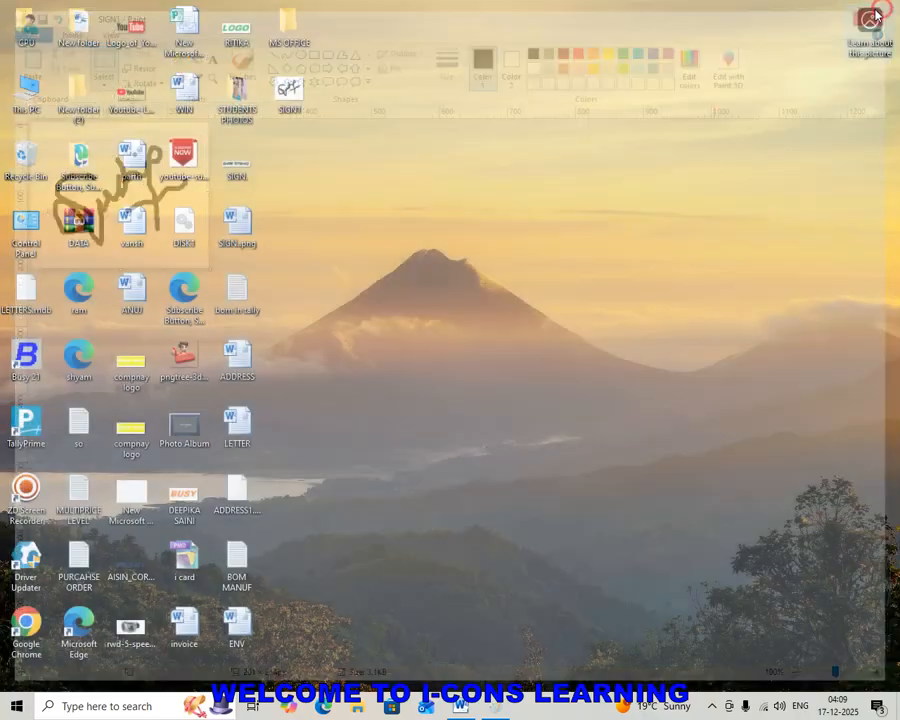
Switch back to the LETTER document in Word and insert a signature line below the text with the signer's name and the title MANAGER.
click(461, 706)
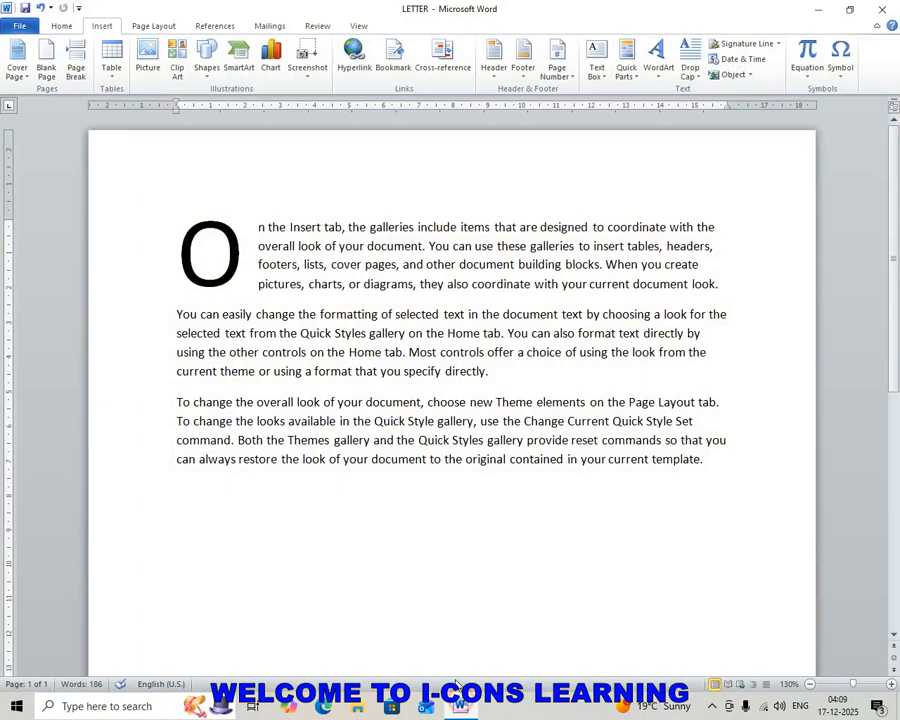
click(250, 542)
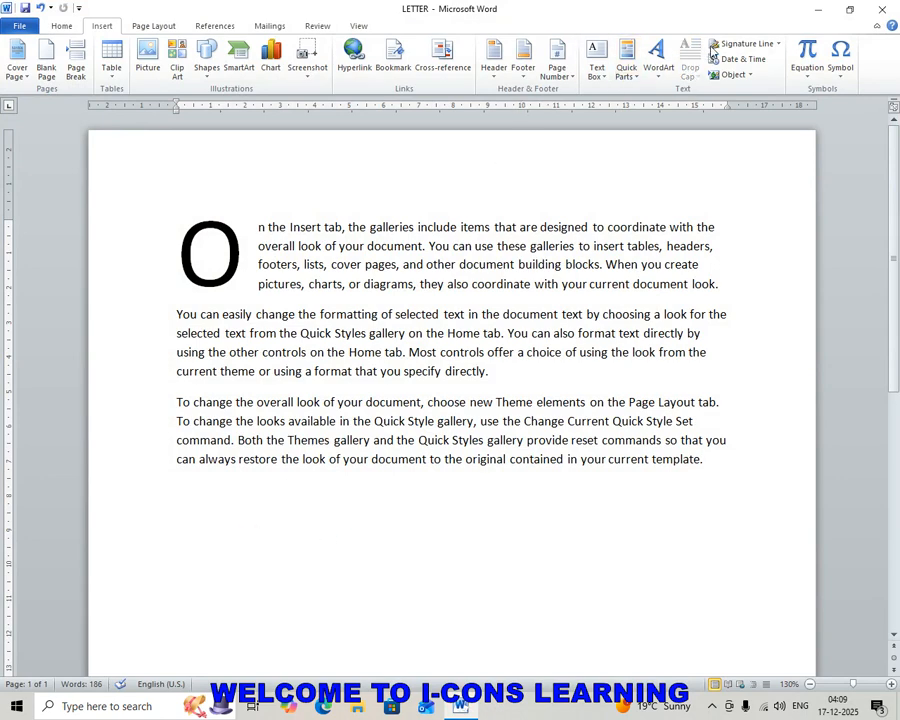
click(755, 50)
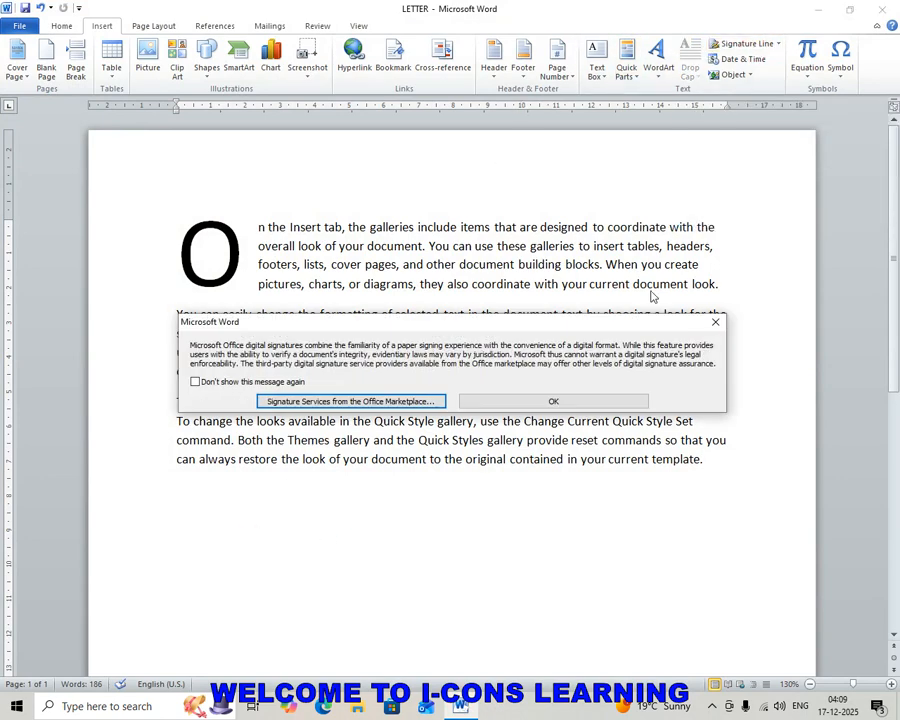
click(583, 397)
mouse_move(450, 250)
mouse_down()
mouse_move(635, 173)
mouse_move(591, 177)
mouse_up()
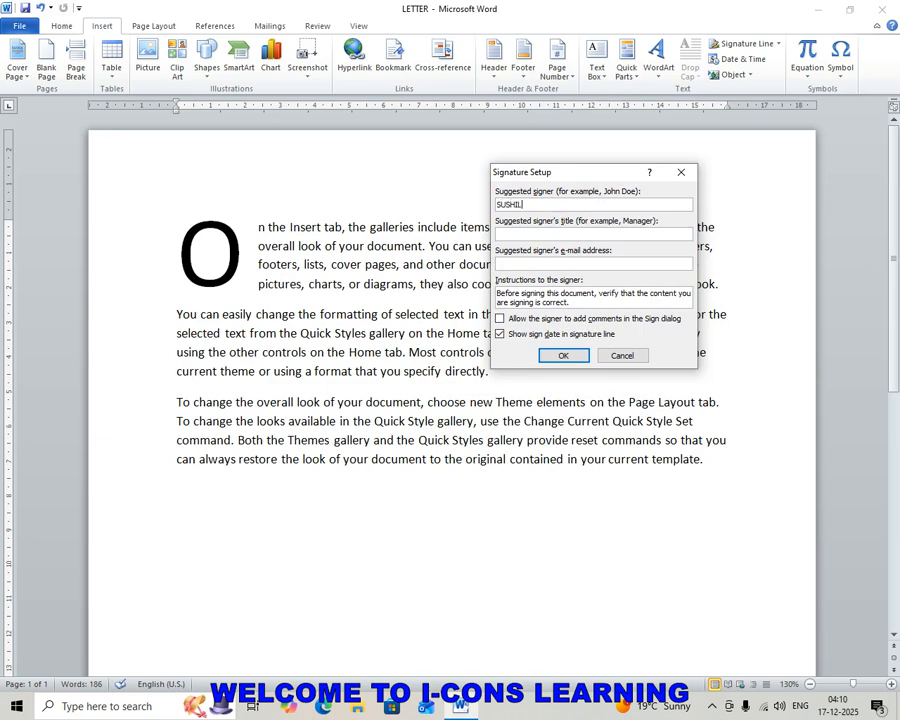
click(529, 233)
click(522, 264)
click(563, 356)
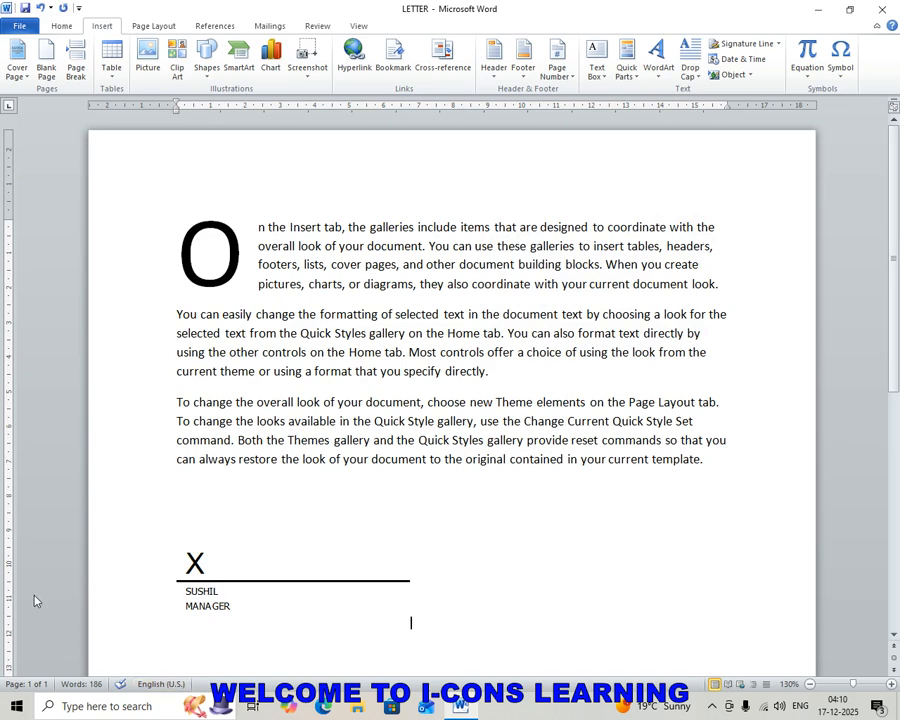
Sign the signature line using the SIGN1 picture from the Desktop as the signature image.
double_click(265, 580)
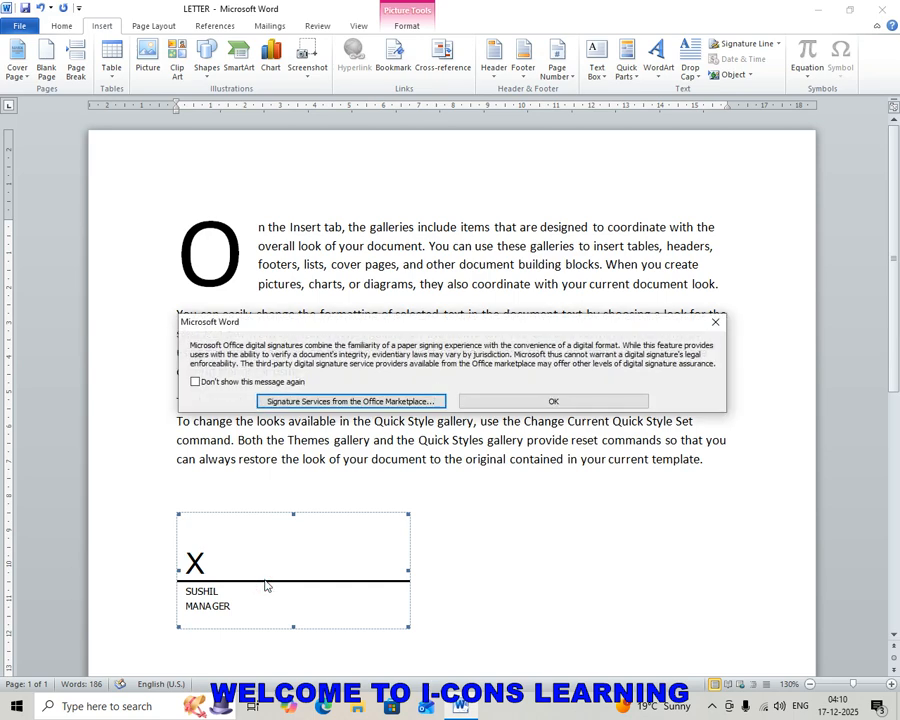
click(544, 402)
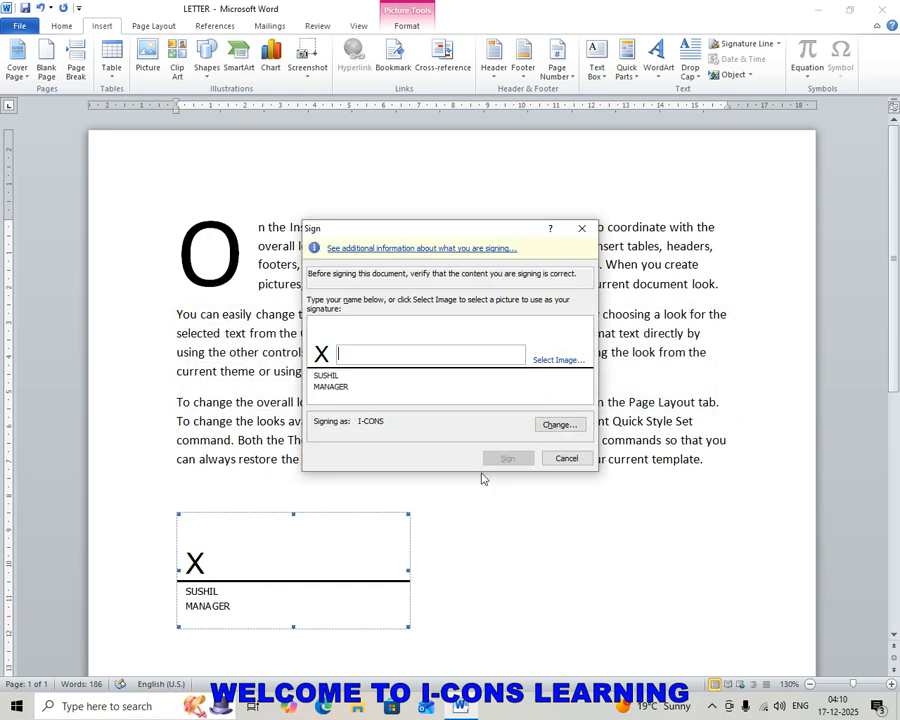
drag(424, 232, 464, 175)
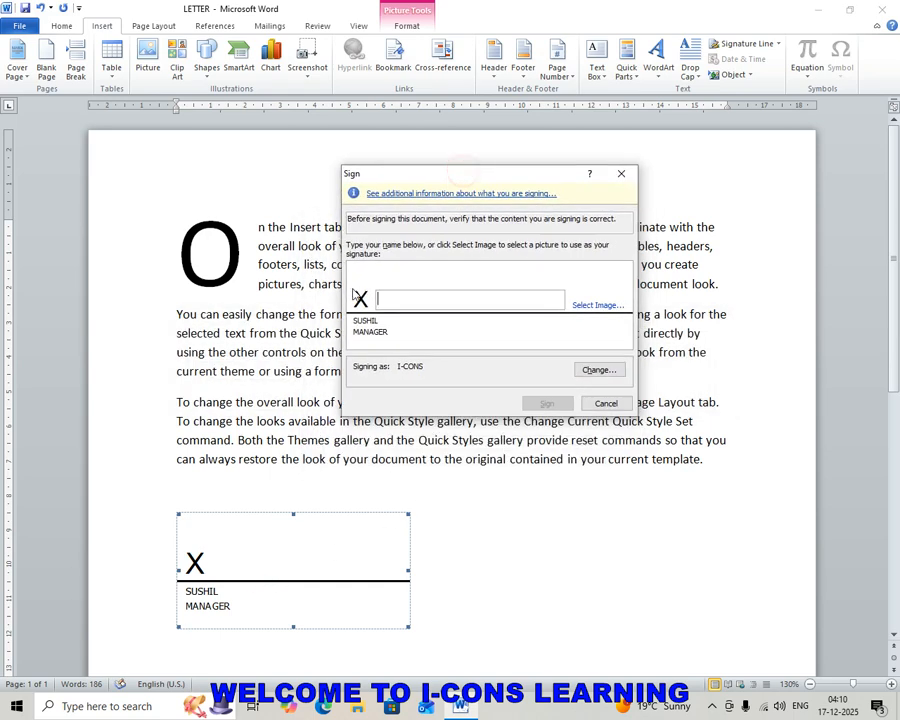
click(596, 305)
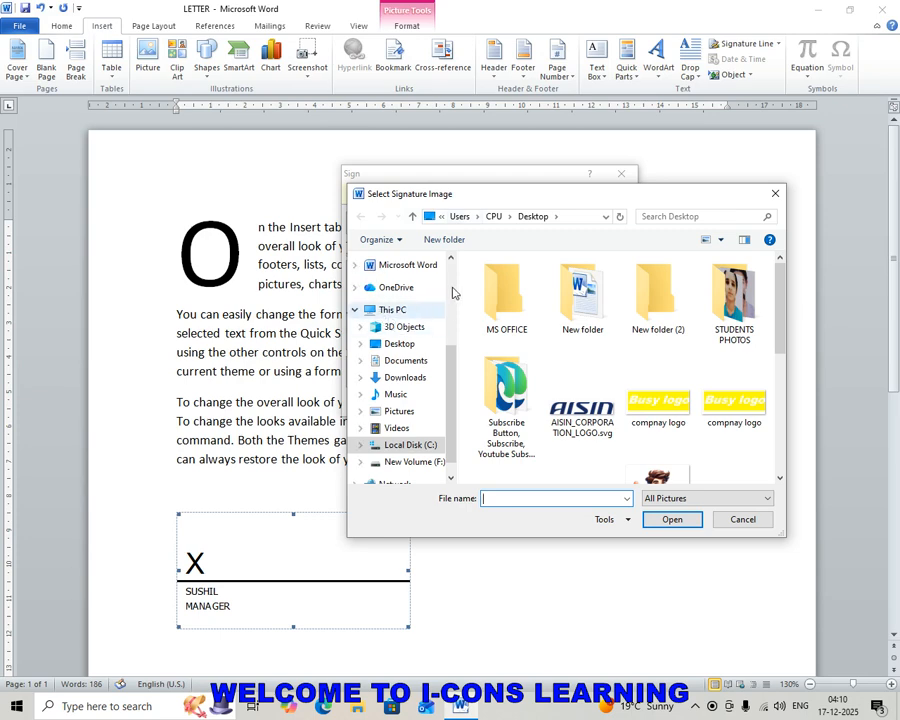
click(436, 217)
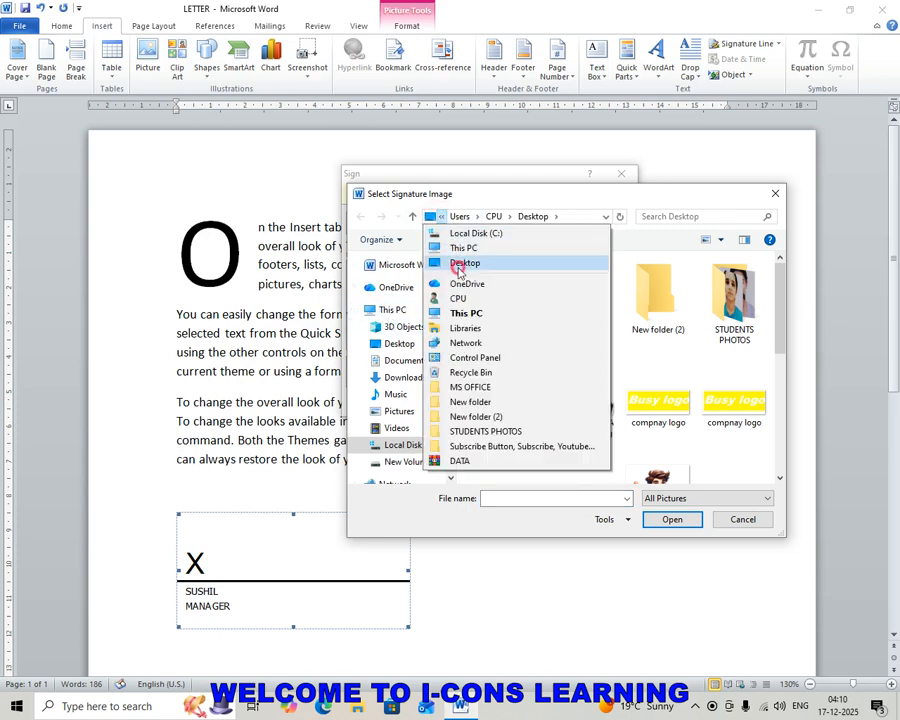
click(460, 262)
drag(780, 298, 781, 458)
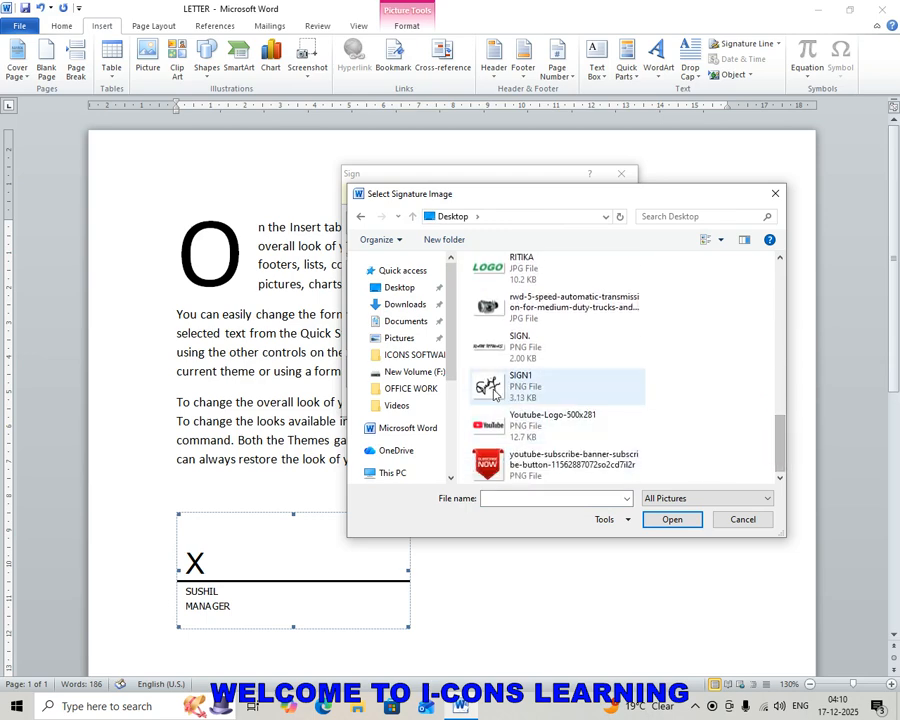
click(520, 397)
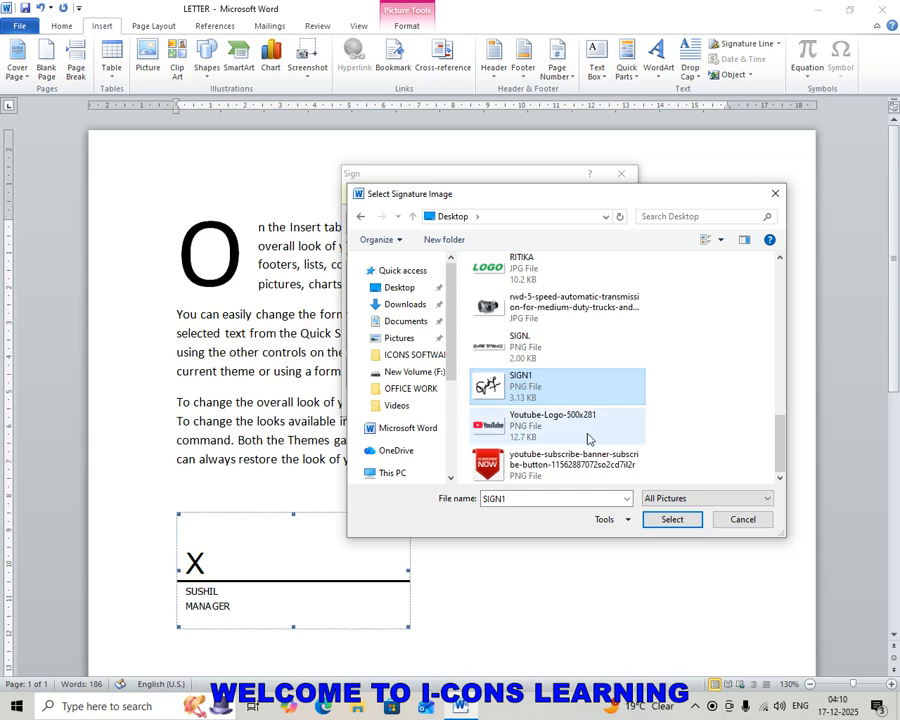
click(660, 519)
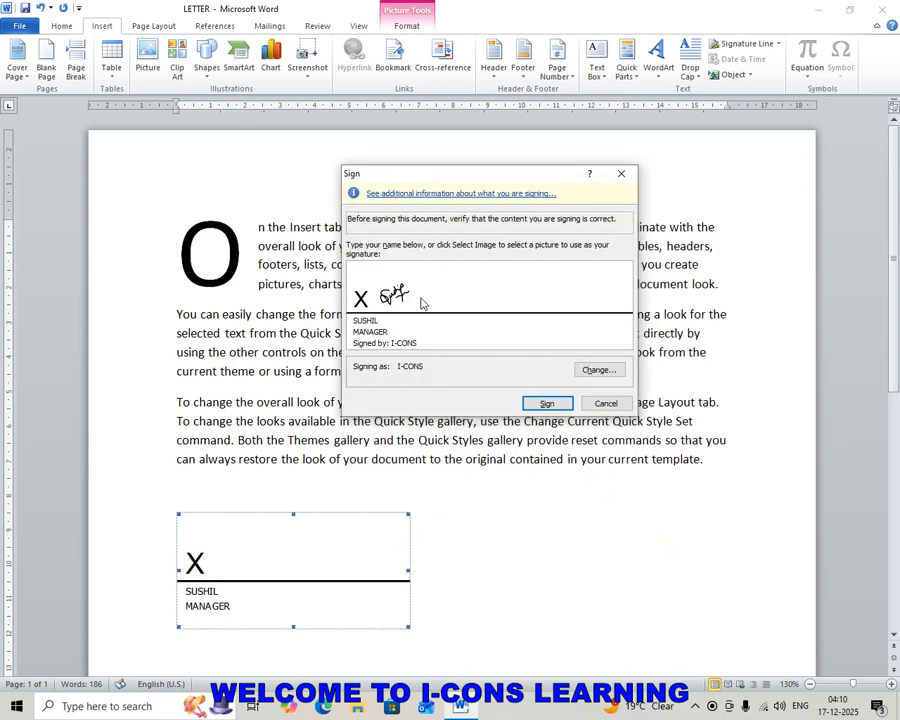
click(545, 402)
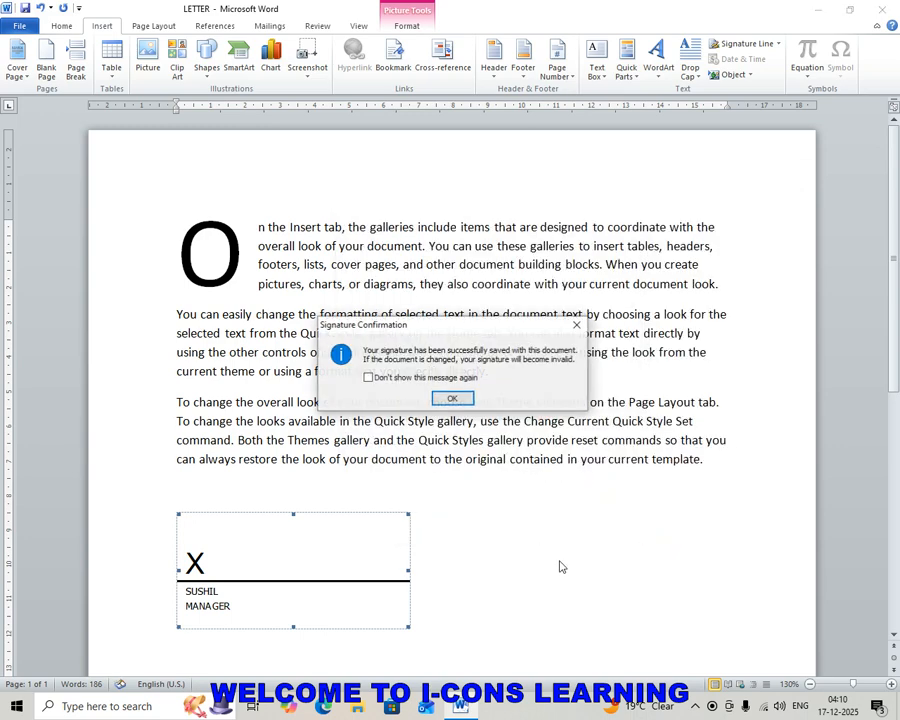
Acknowledge the signature confirmation, restore the collapsed ribbon and deselect the signature line.
click(452, 398)
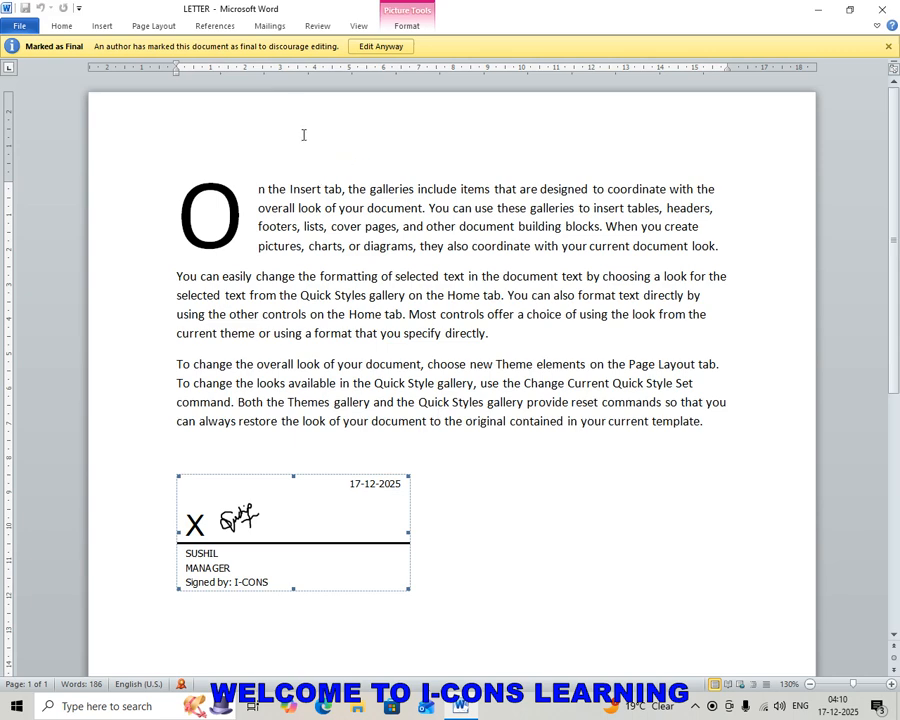
key(ctrl+F1)
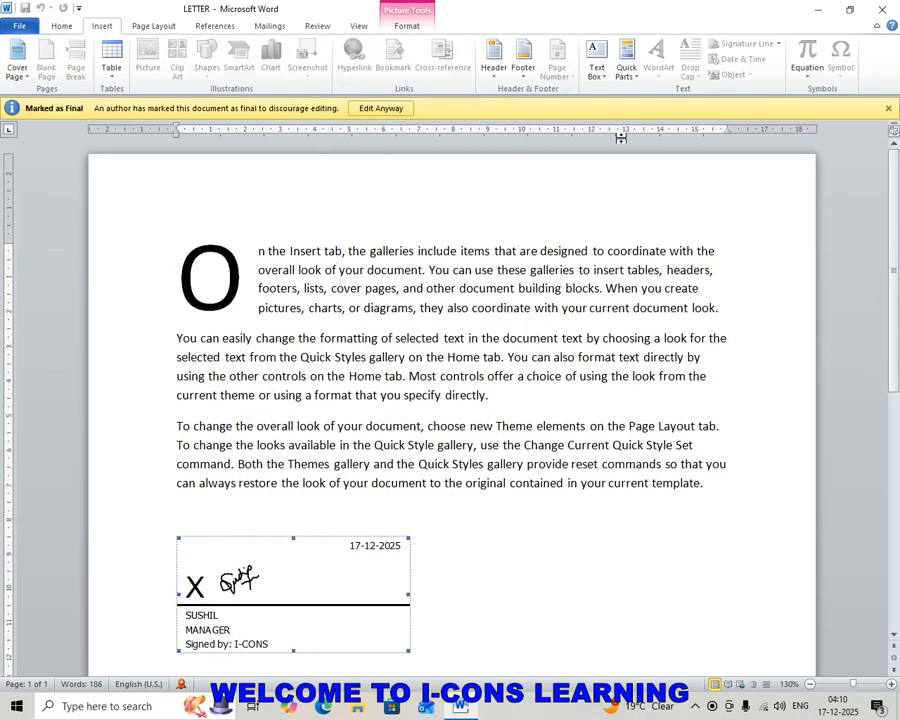
click(345, 376)
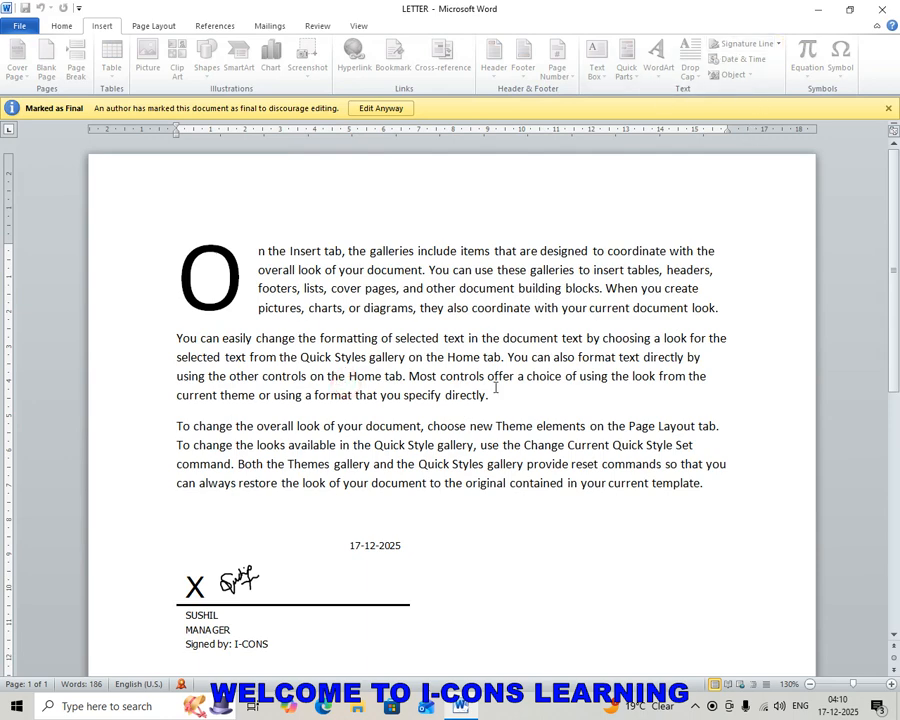
Try to delete characters in the first and second body paragraphs of the signed document.
click(355, 286)
key(BackSpace)
click(300, 405)
key(BackSpace)
click(397, 313)
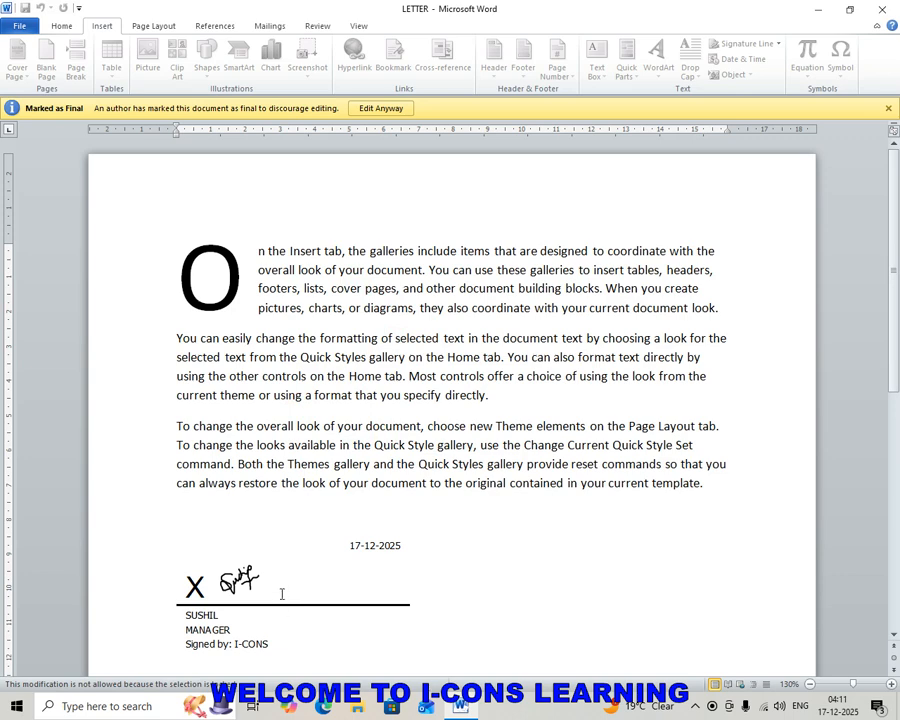
click(401, 315)
click(360, 311)
click(352, 394)
click(542, 318)
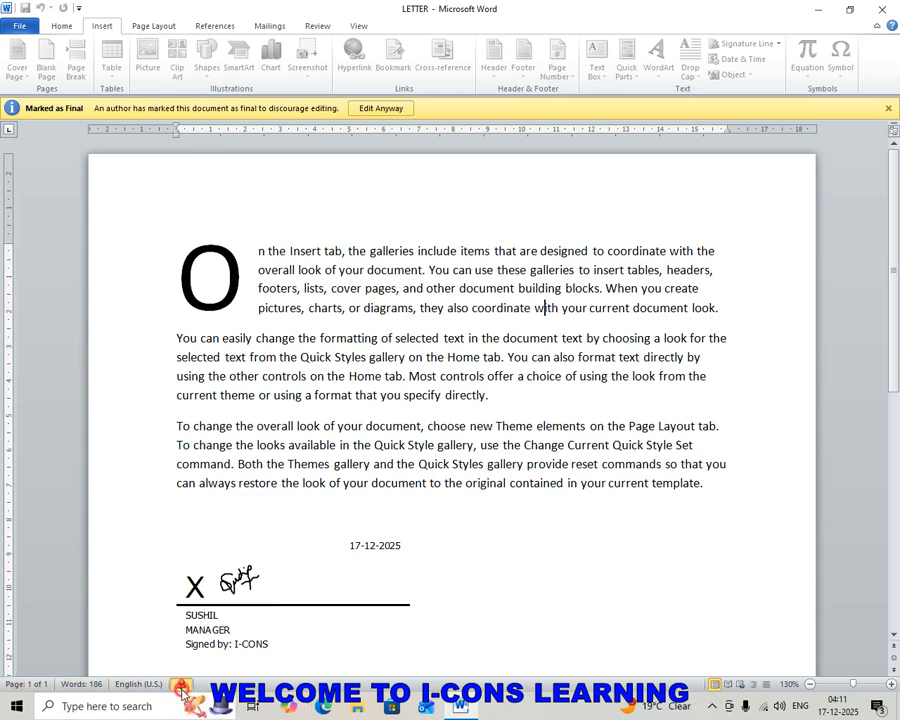
Permanently remove the valid signature from the document through its signature list, and close the list.
click(180, 688)
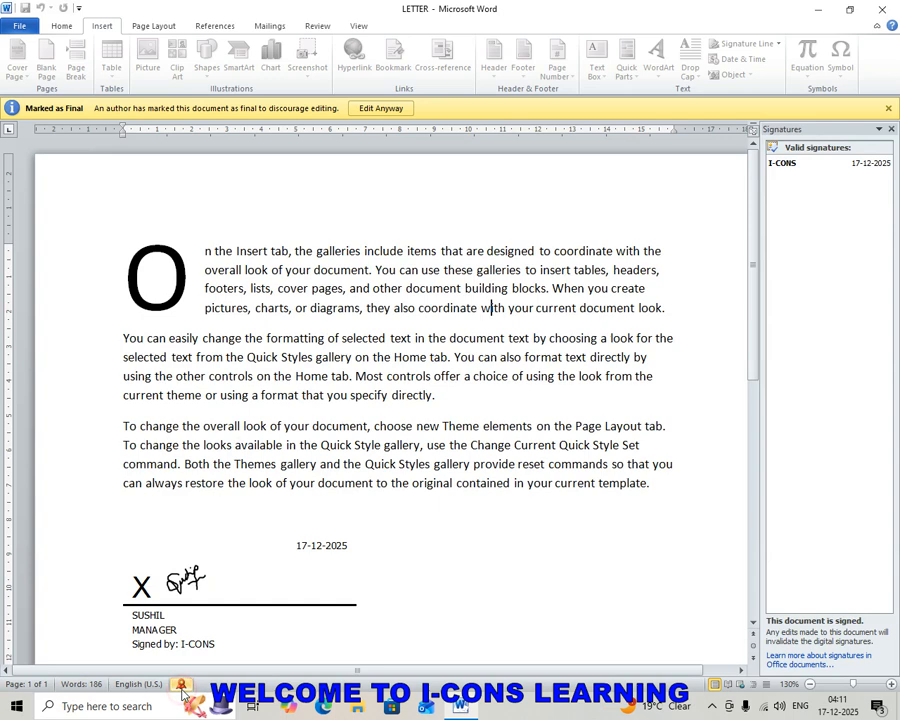
click(811, 167)
click(811, 167)
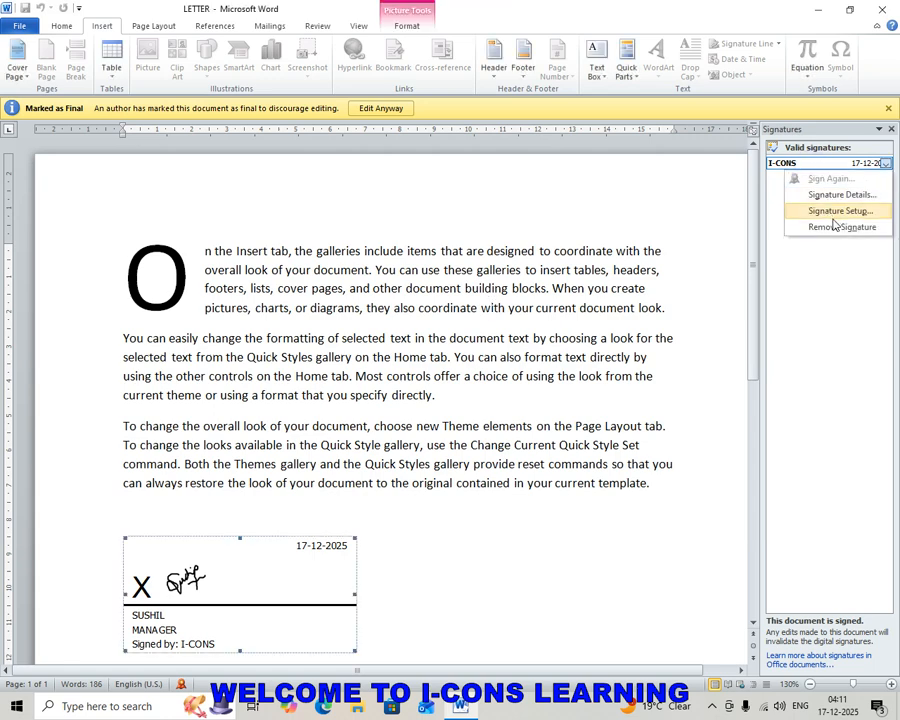
click(836, 228)
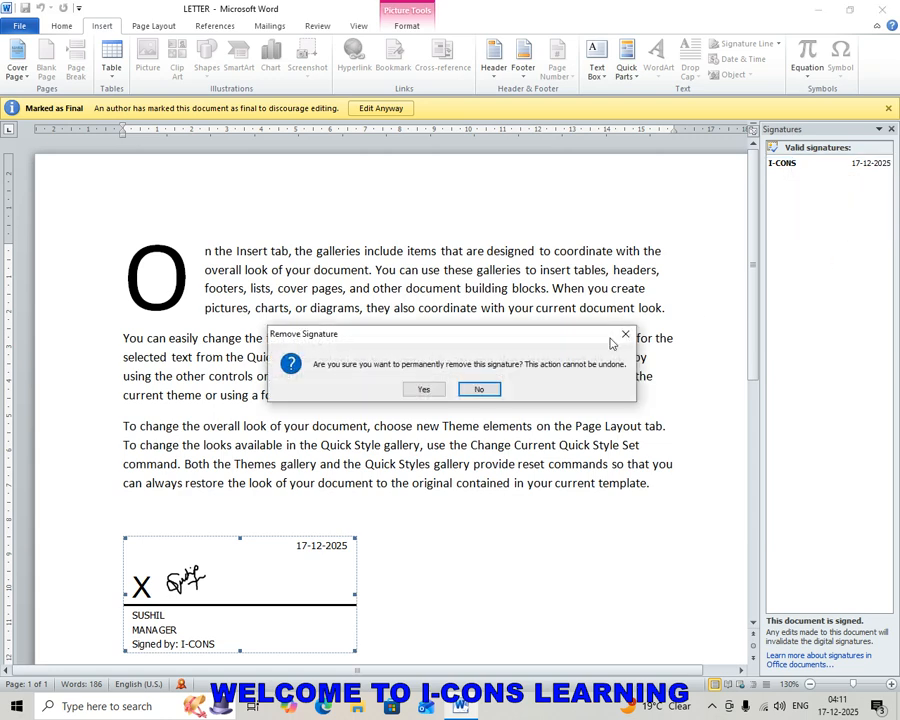
click(442, 392)
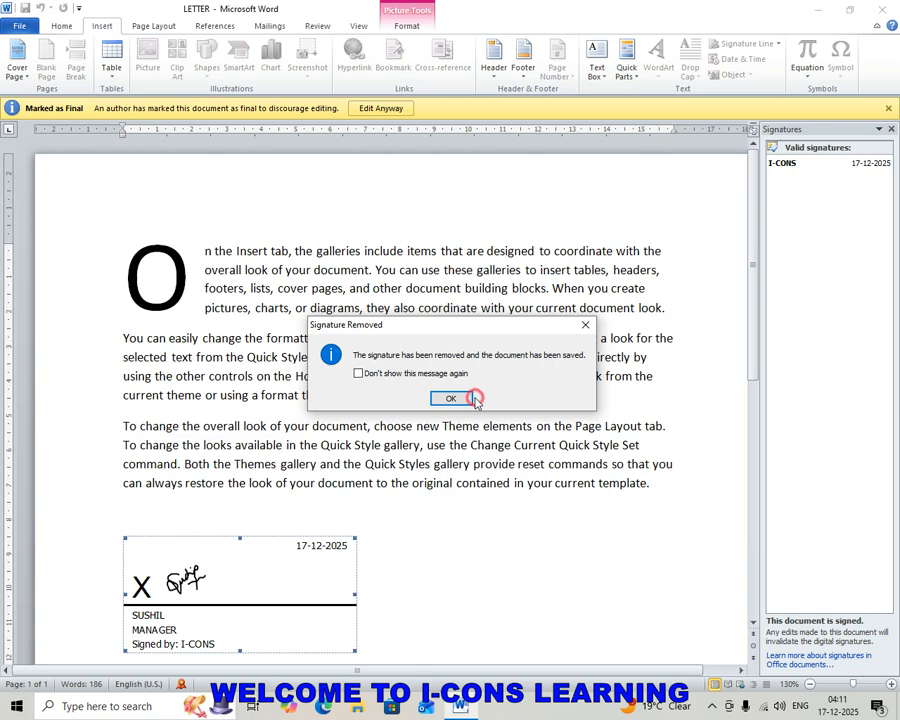
click(466, 401)
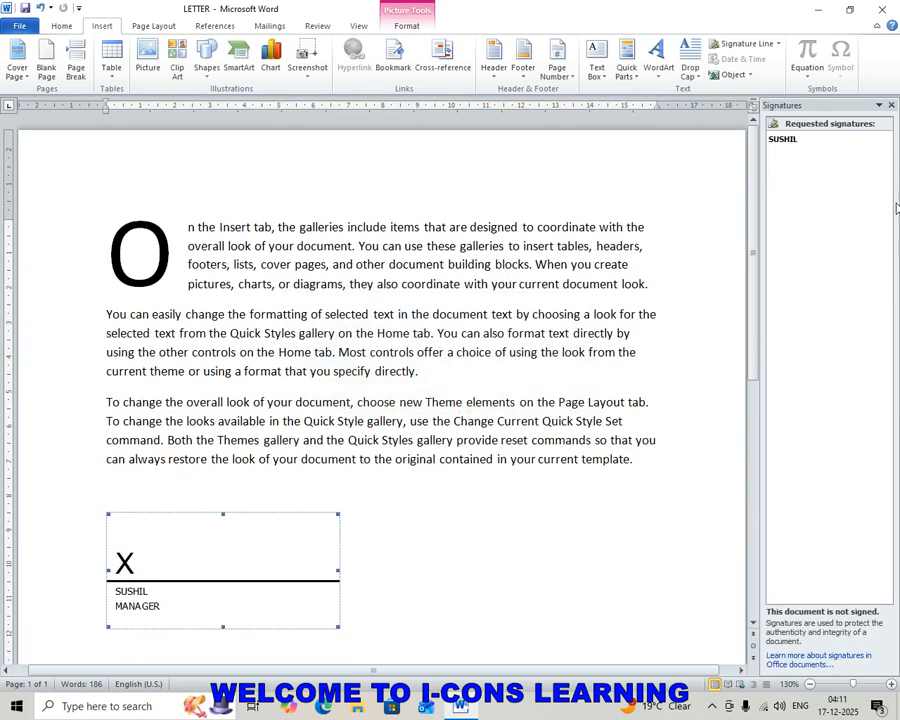
click(891, 106)
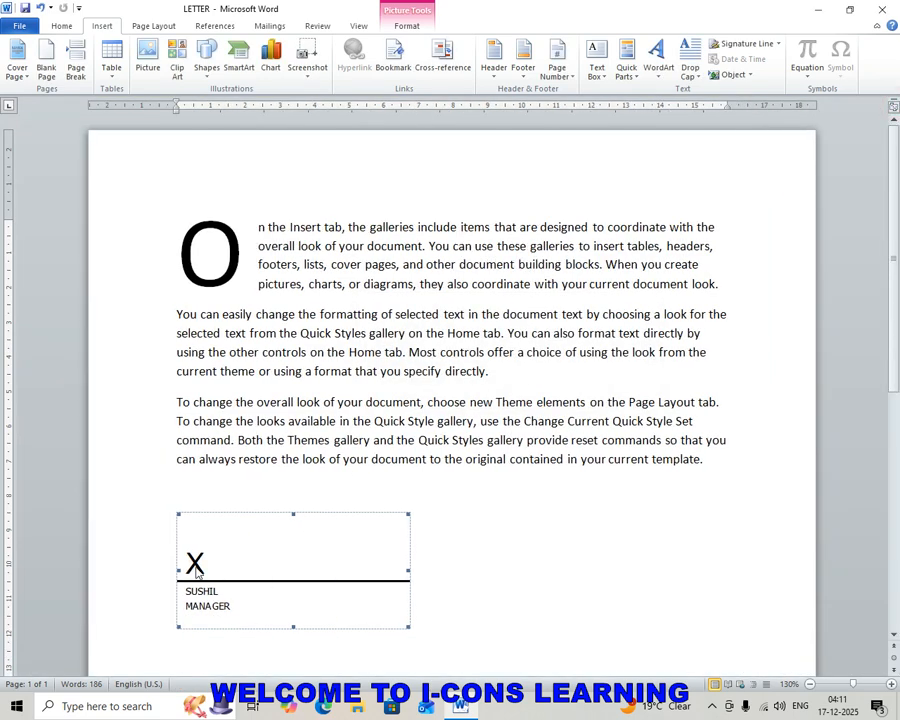
Add a new line reading ICONS after the last body paragraph.
click(725, 461)
key(Return)
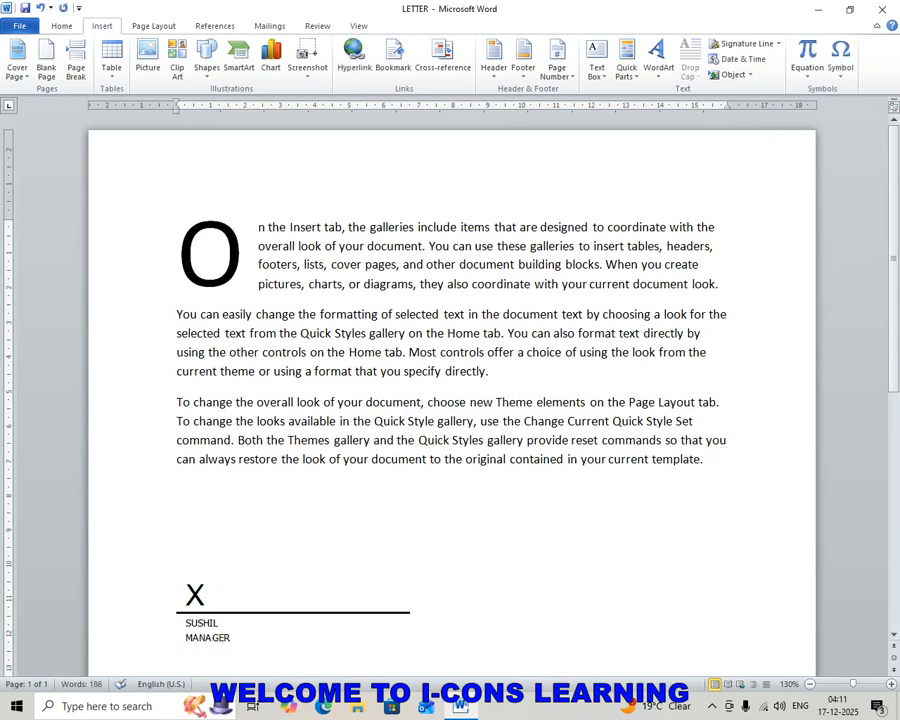
text(ICONS)
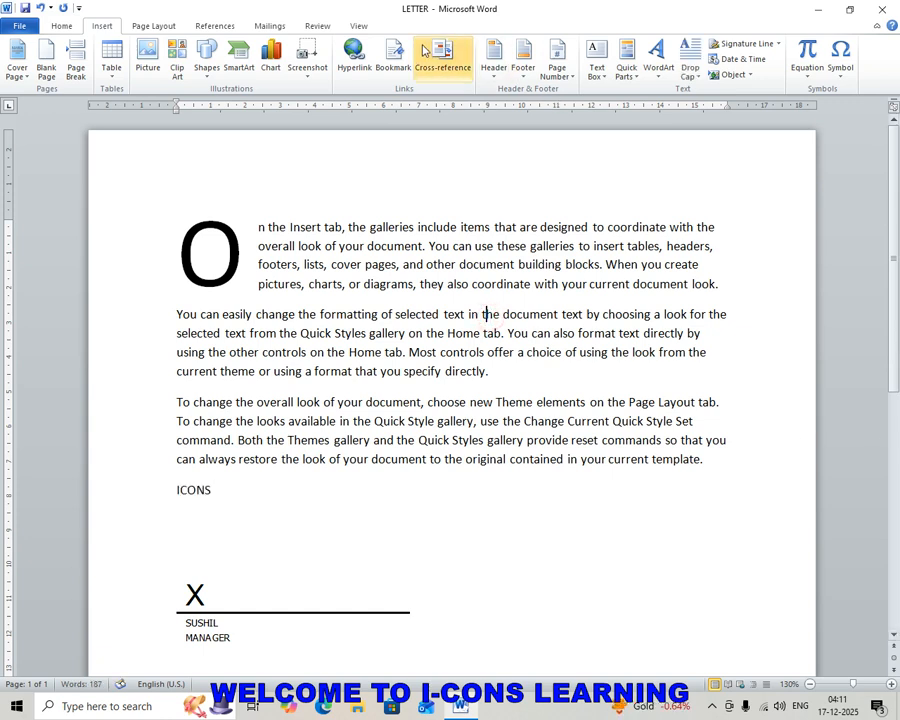
Delete the unsigned signature line below the ICONS text.
click(399, 371)
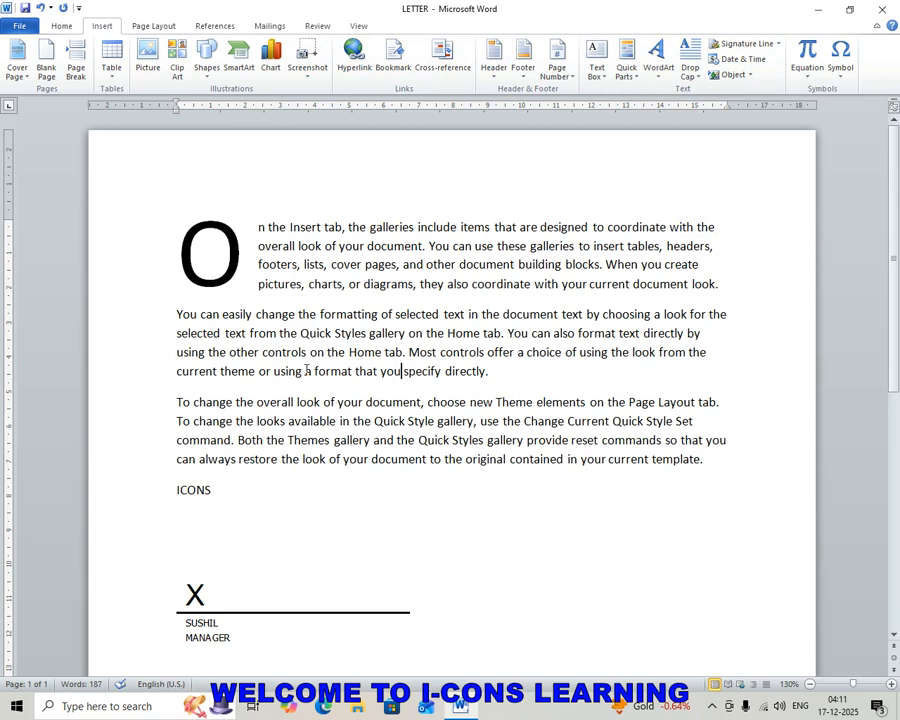
click(245, 614)
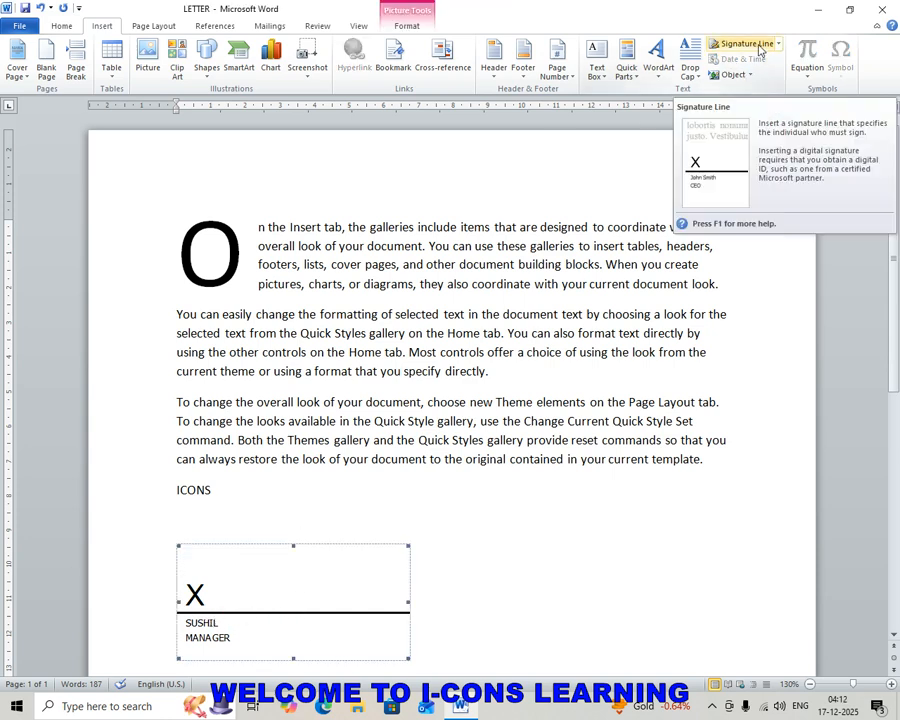
key(Delete)
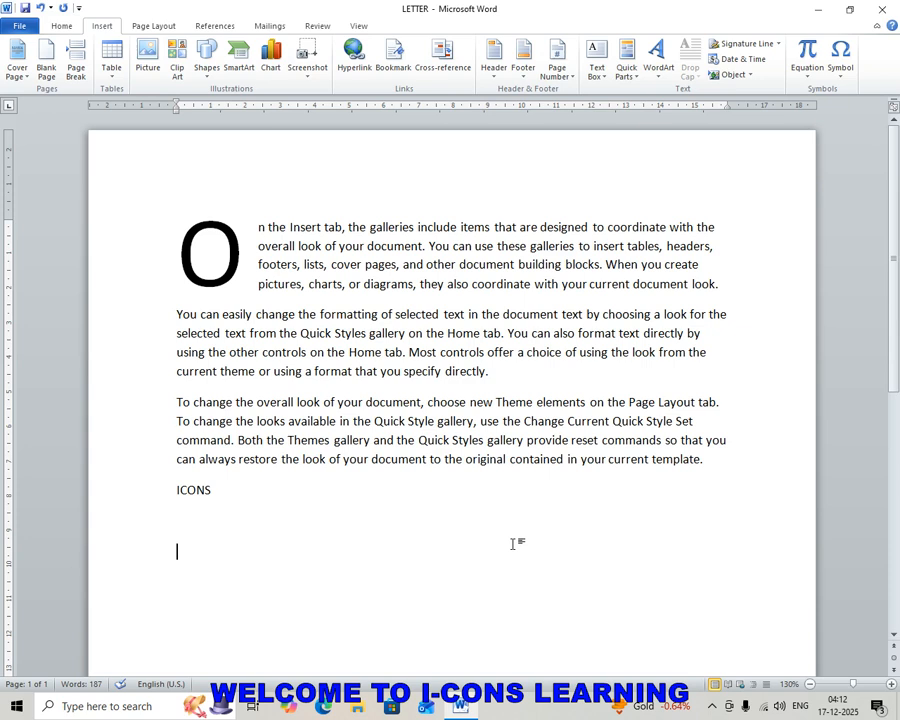
Minimize the LETTER document and open Paint with a blank canvas.
click(819, 17)
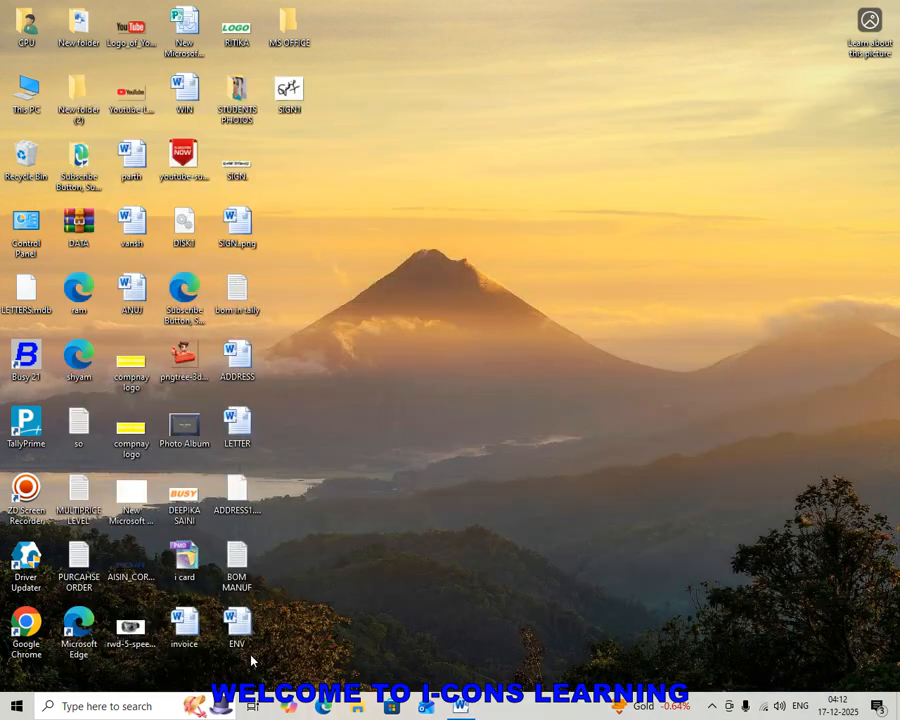
key(super+r)
click(116, 660)
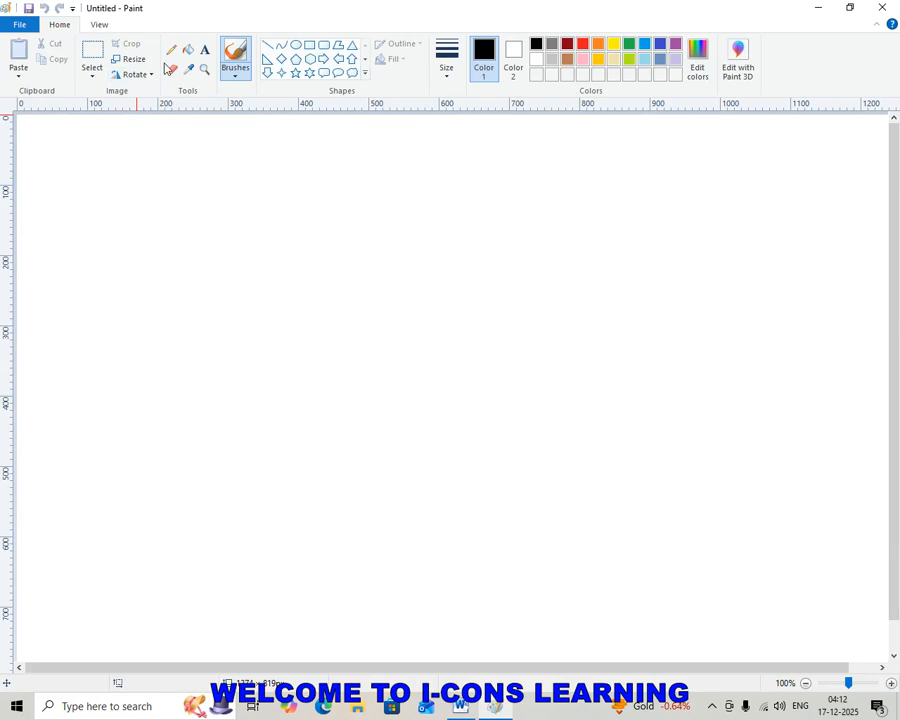
click(171, 49)
mouse_move(299, 285)
mouse_down()
mouse_move(272, 276)
mouse_move(275, 330)
mouse_move(274, 322)
mouse_move(262, 330)
mouse_up()
key(ctrl+a)
key(Delete)
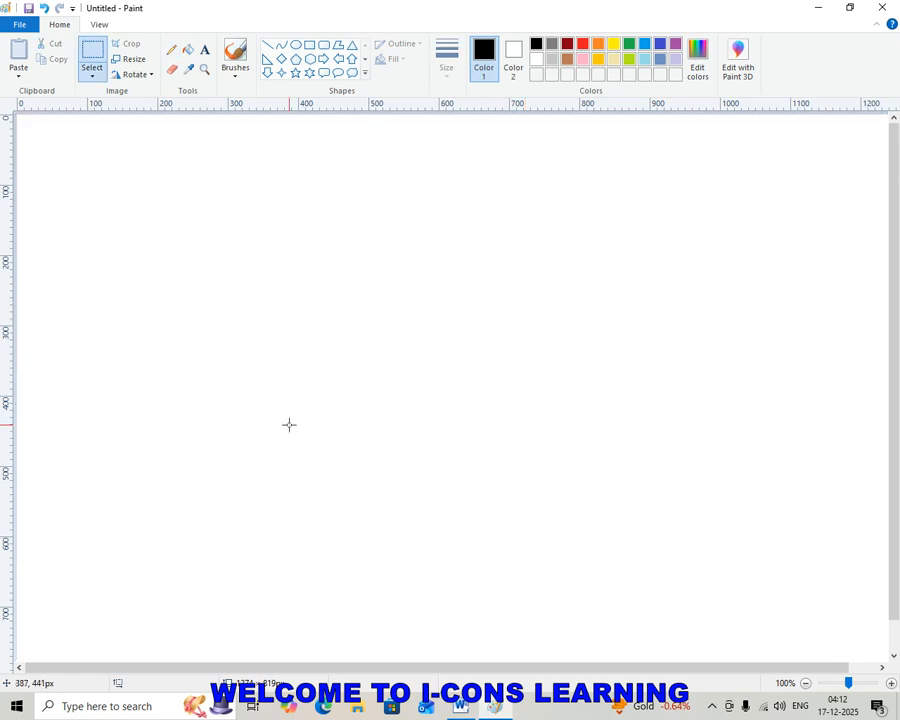
drag(288, 294, 298, 351)
click(257, 312)
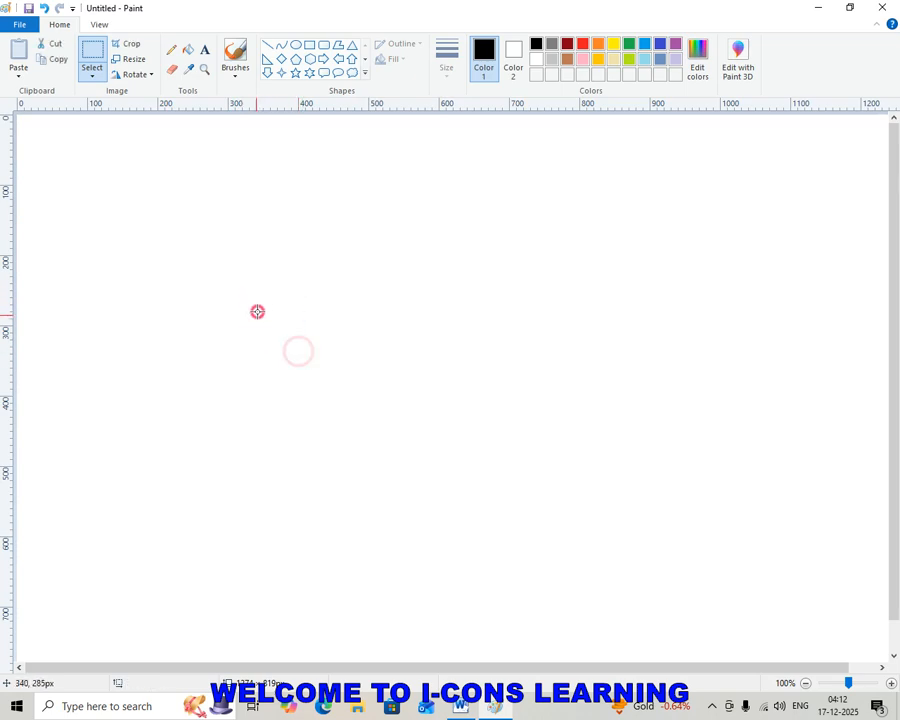
click(171, 49)
mouse_move(294, 253)
mouse_down()
mouse_move(212, 257)
mouse_move(255, 325)
mouse_up()
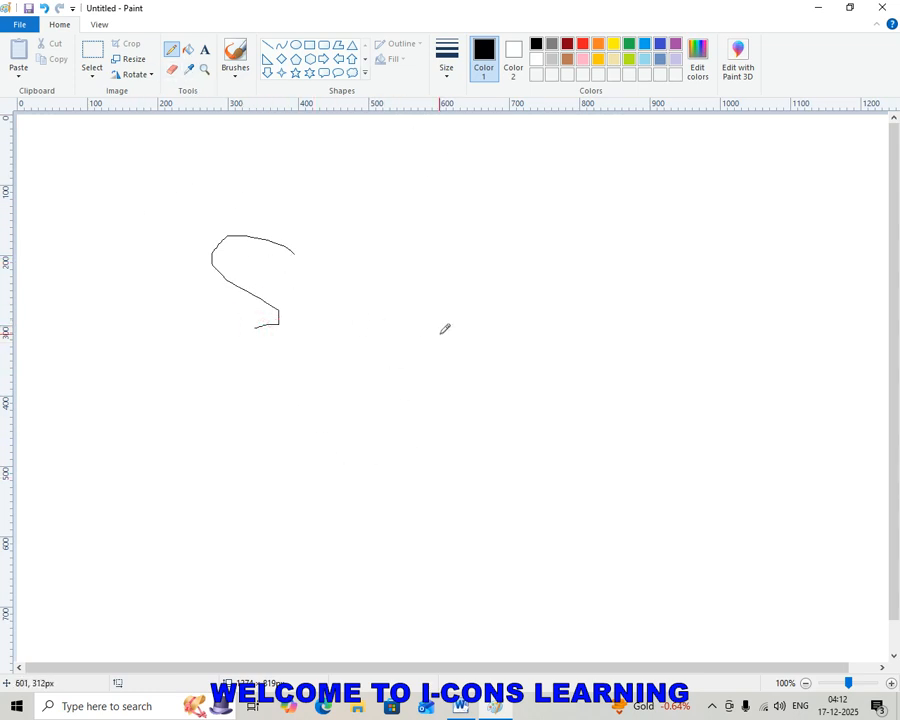
key(ctrl+a)
key(Delete)
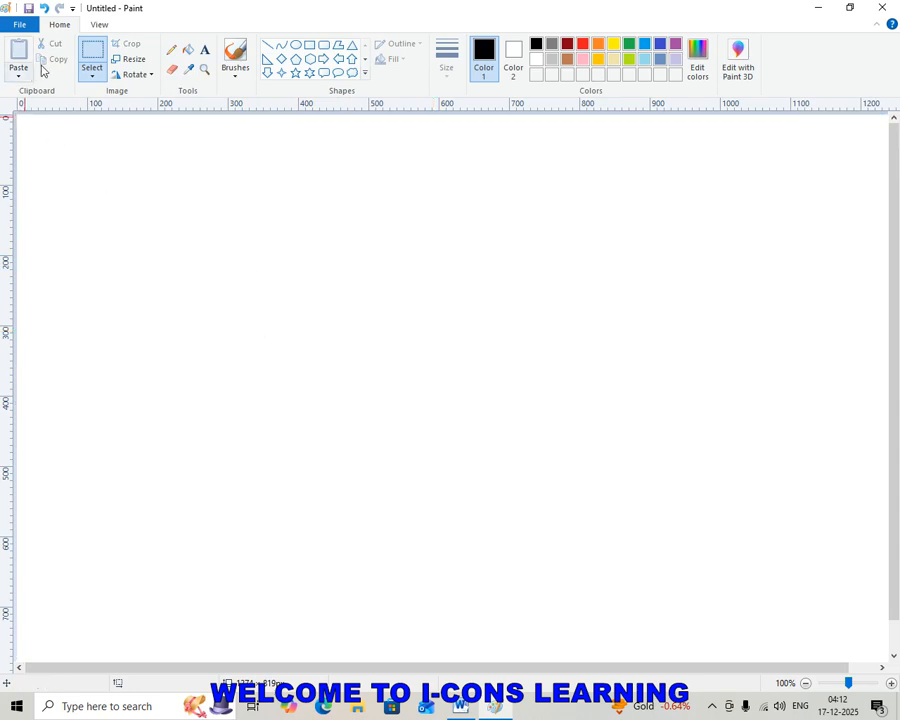
Draw a handwritten signature on the canvas in thick black pencil strokes, with a crossbar through its last downstroke.
click(171, 49)
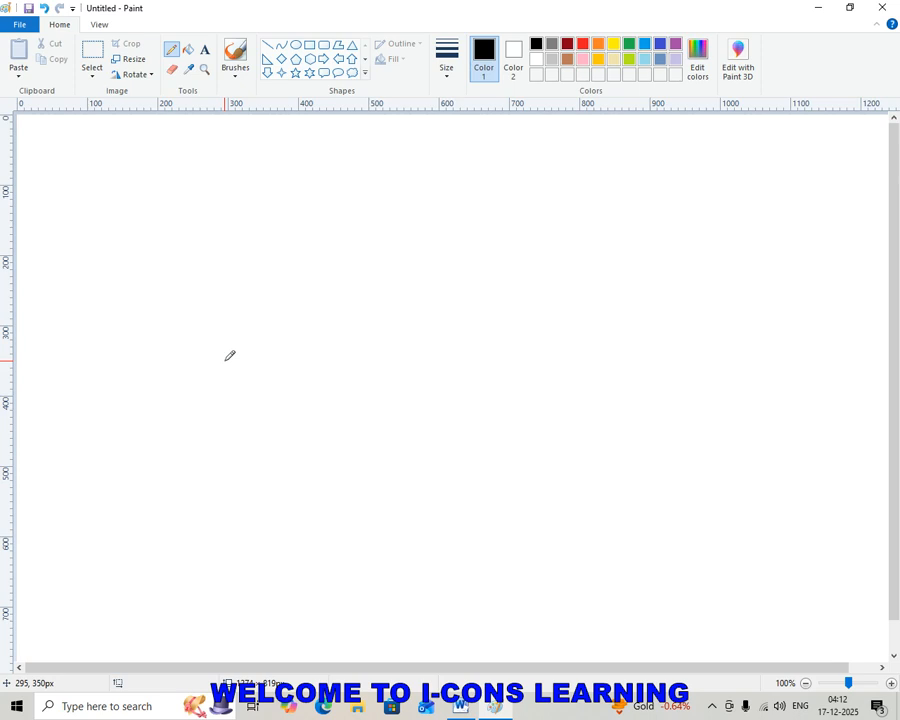
mouse_move(276, 301)
mouse_down()
mouse_move(247, 296)
mouse_move(255, 348)
mouse_move(164, 350)
mouse_move(289, 424)
mouse_move(297, 355)
mouse_move(340, 348)
mouse_move(460, 250)
mouse_move(476, 462)
mouse_up()
drag(406, 371, 490, 343)
Crop the canvas to a rectangular selection of about 542 × 429 px around the signature.
click(91, 55)
mouse_move(141, 197)
mouse_down()
mouse_move(358, 448)
mouse_move(521, 496)
mouse_up()
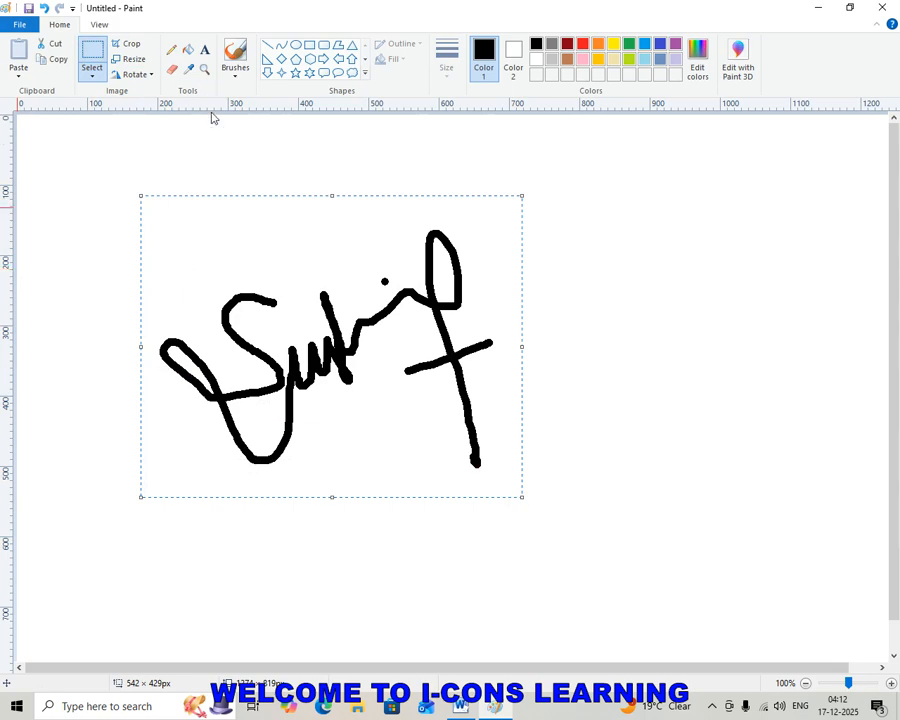
click(128, 46)
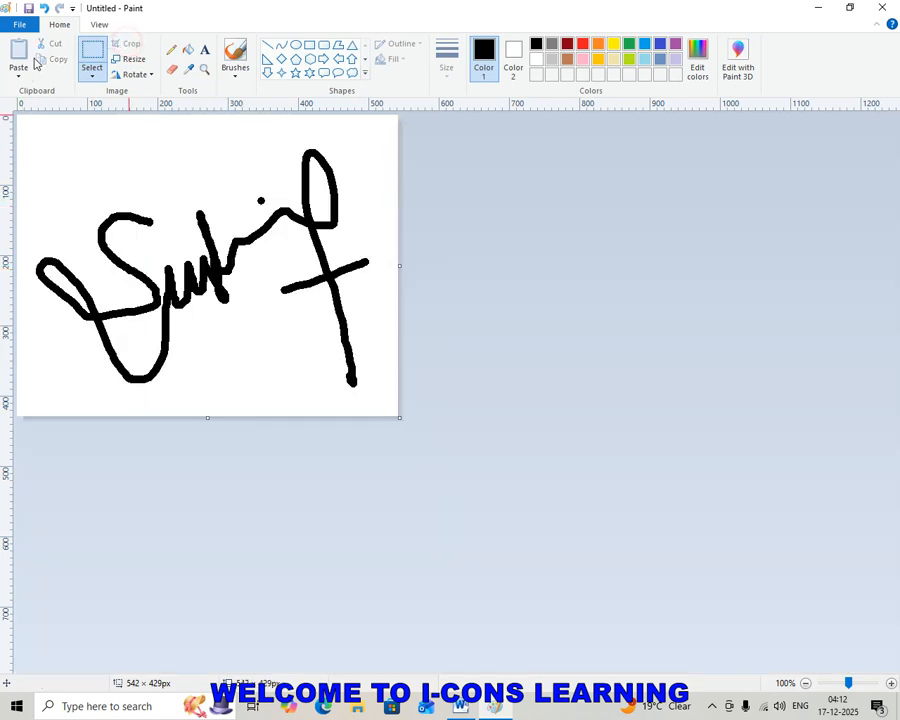
Save the cropped signature on the Desktop as a JPEG named SK and close Paint.
click(21, 25)
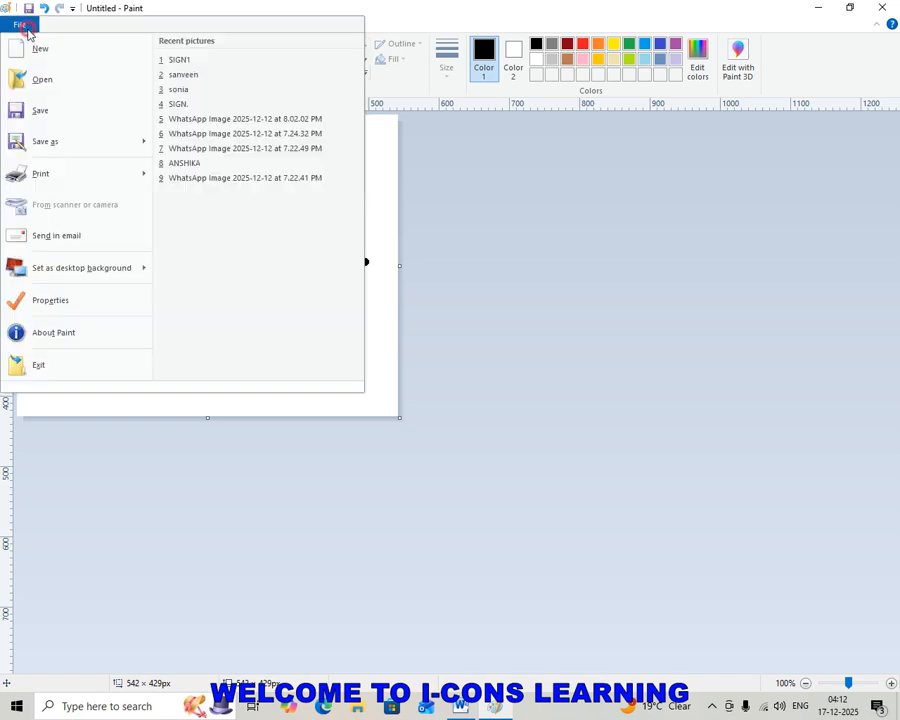
click(41, 111)
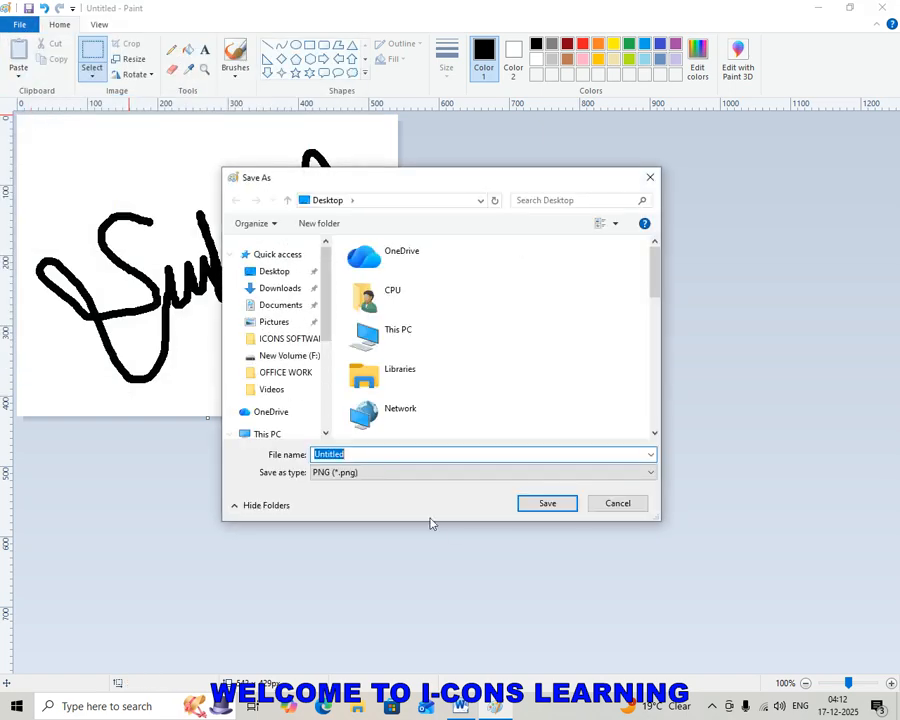
drag(576, 453, 262, 458)
text(SK)
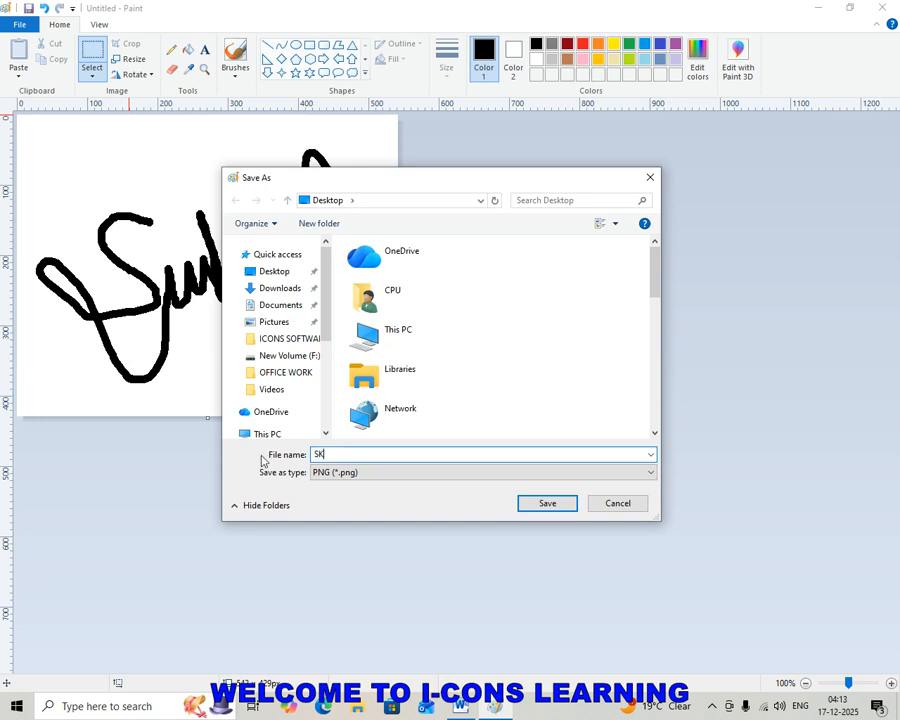
click(403, 473)
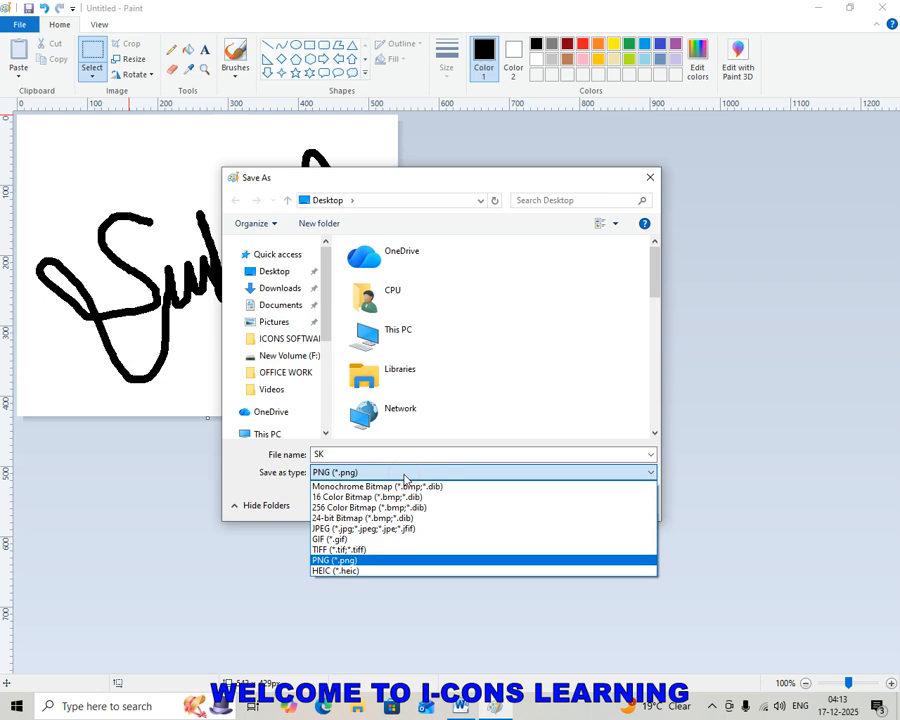
click(397, 530)
click(542, 504)
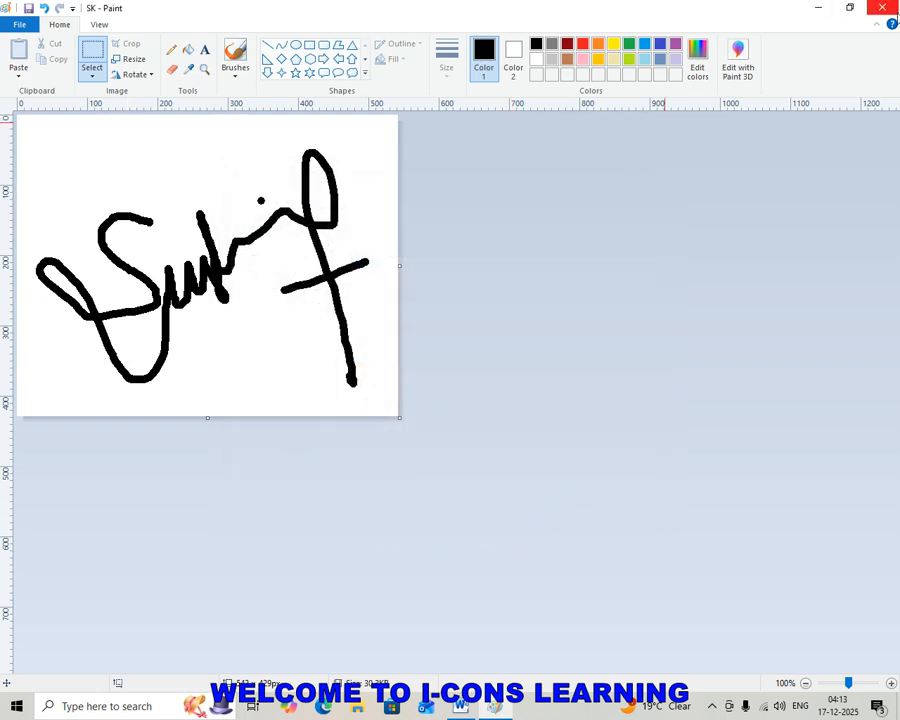
click(883, 7)
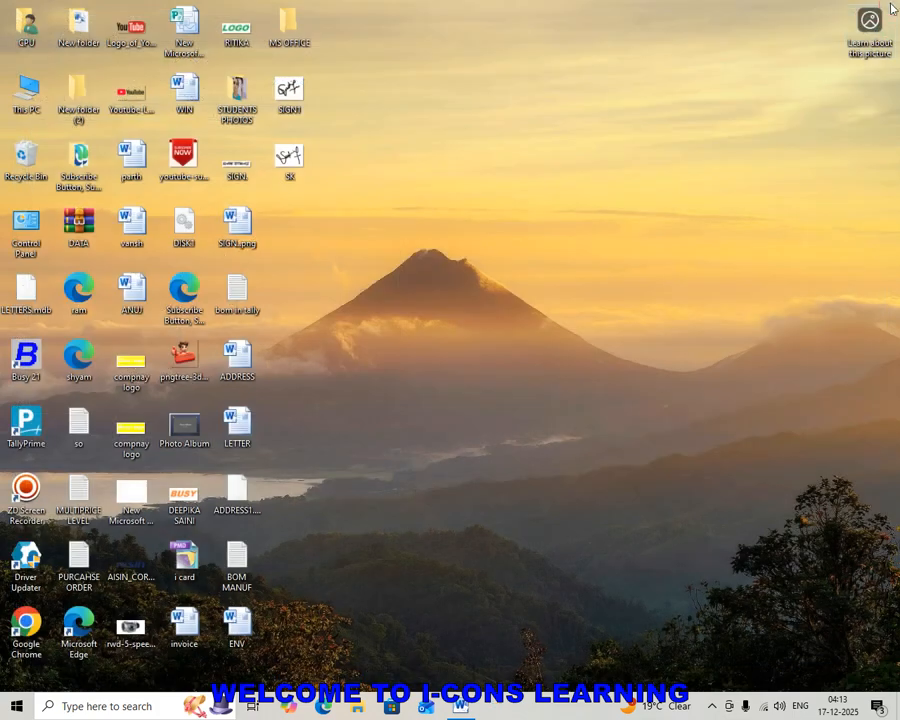
Switch back to the LETTER document in Word, enter the signer's name below ICONS and add an empty line above the name.
click(474, 704)
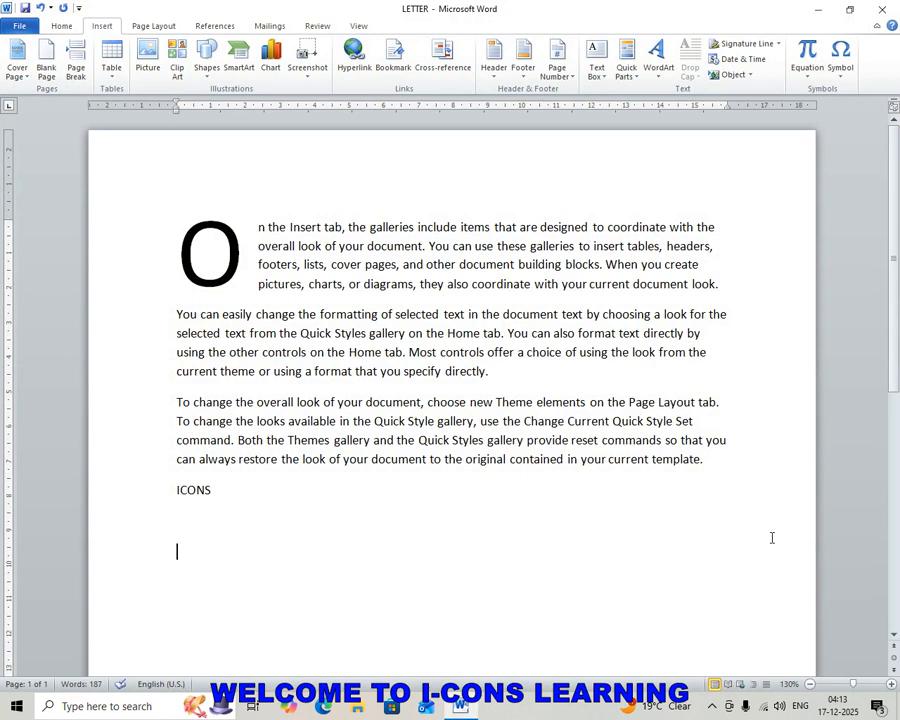
text(SUSHIL)
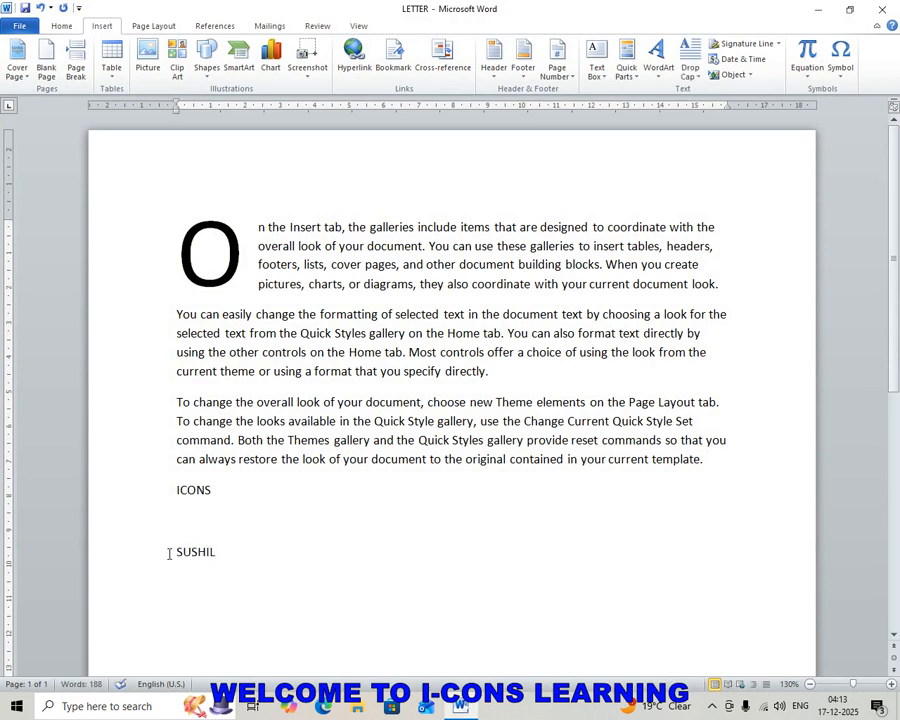
click(183, 527)
key(Return)
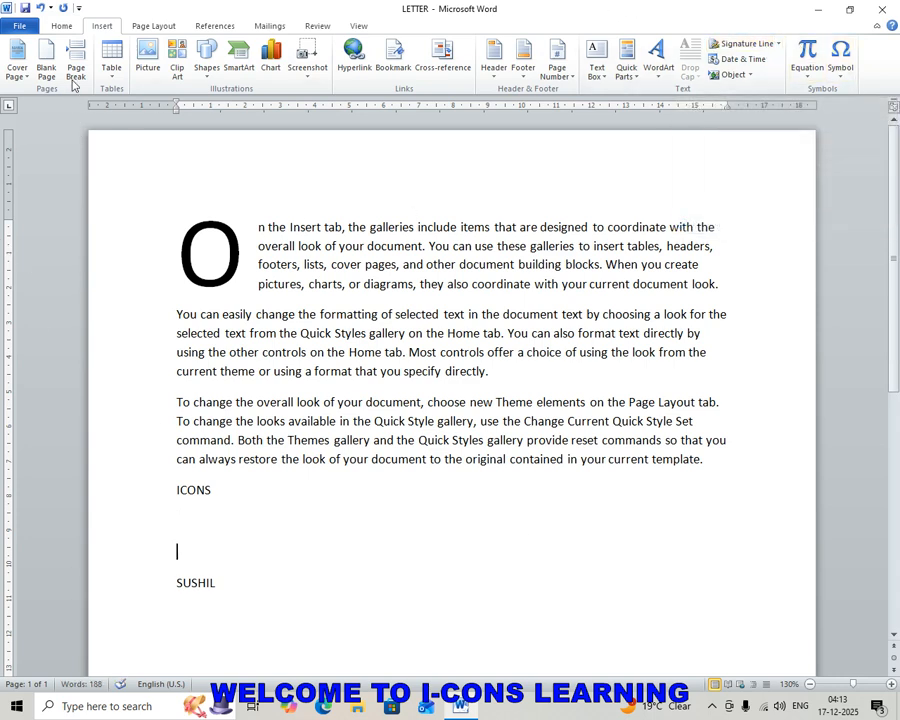
Insert the SK signature picture from the Desktop above the signer's name and shrink it to a small signature size.
click(147, 62)
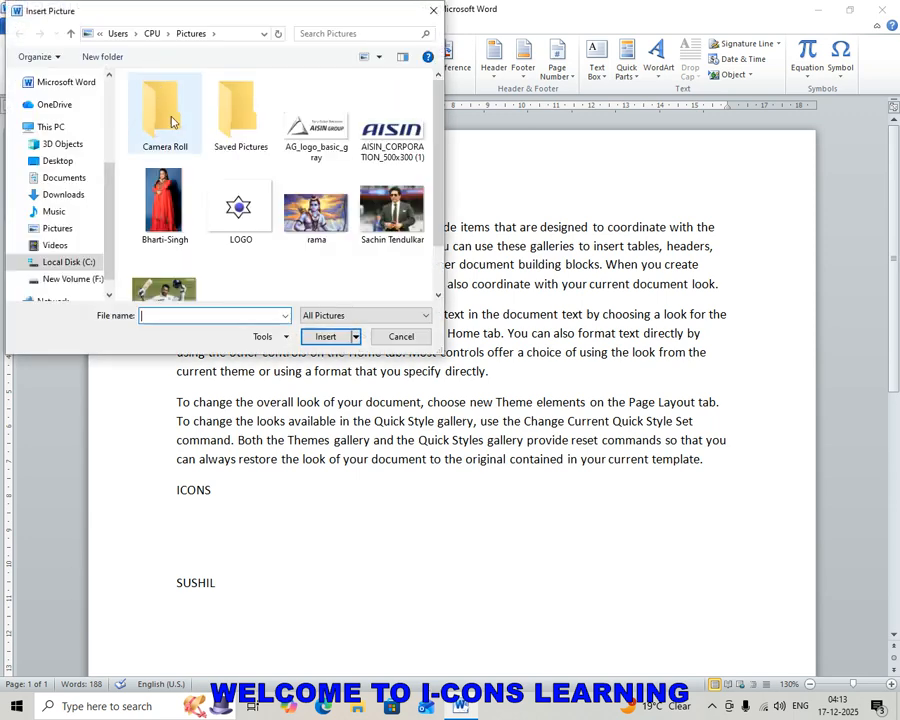
click(60, 161)
drag(438, 144, 437, 196)
click(160, 253)
click(325, 336)
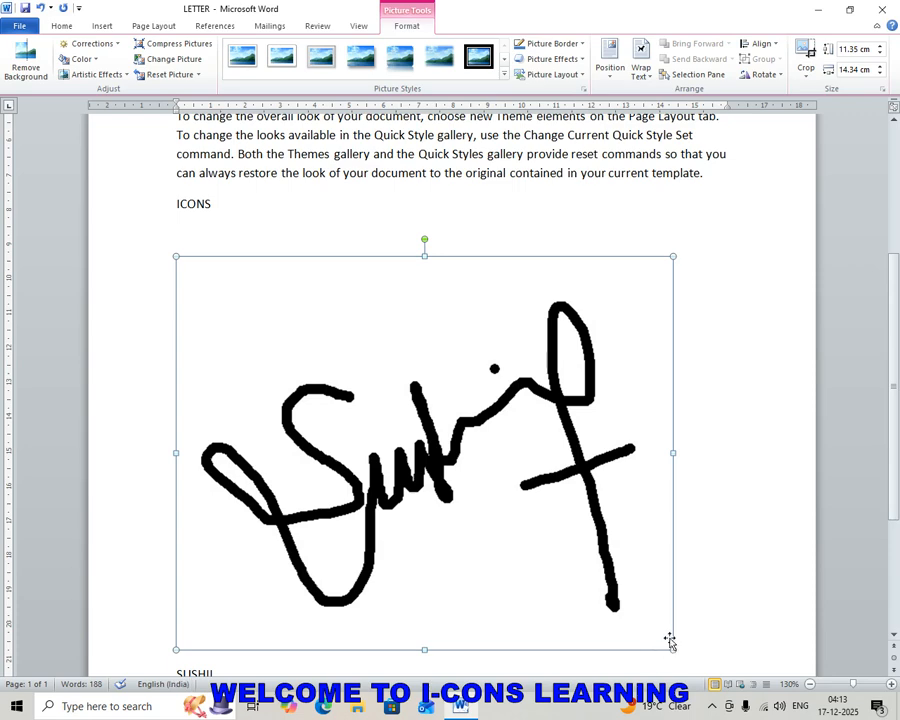
mouse_move(673, 649)
mouse_down()
mouse_move(253, 321)
mouse_move(262, 324)
mouse_up()
click(392, 358)
scroll(476, 326, up, 5)
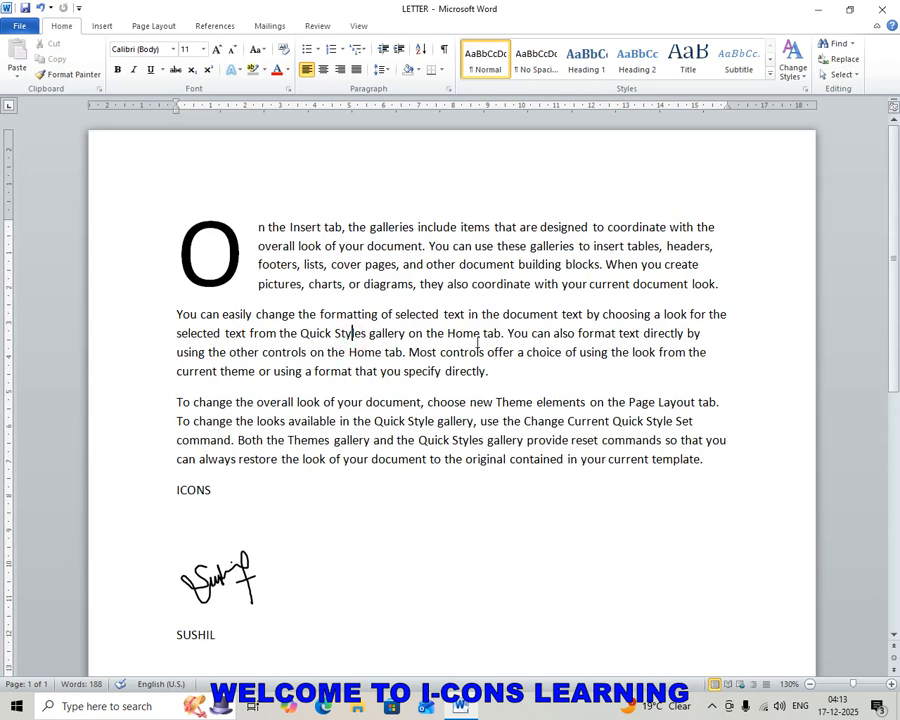
click(502, 299)
Add an empty line above ICONS and insert the current date there in the "Wednesday, December 17, 2025" format.
click(100, 26)
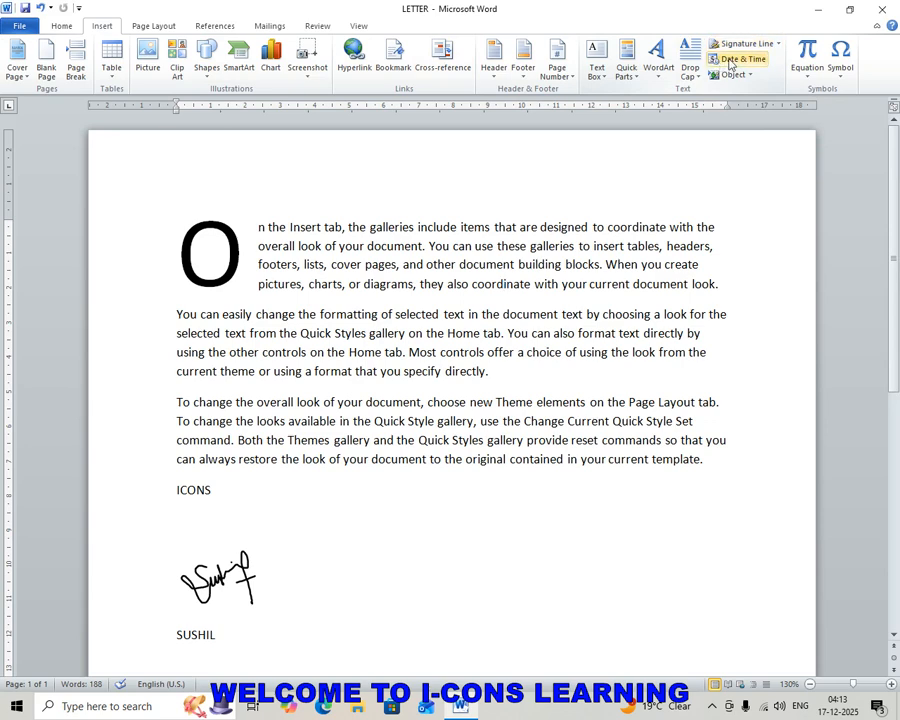
click(357, 494)
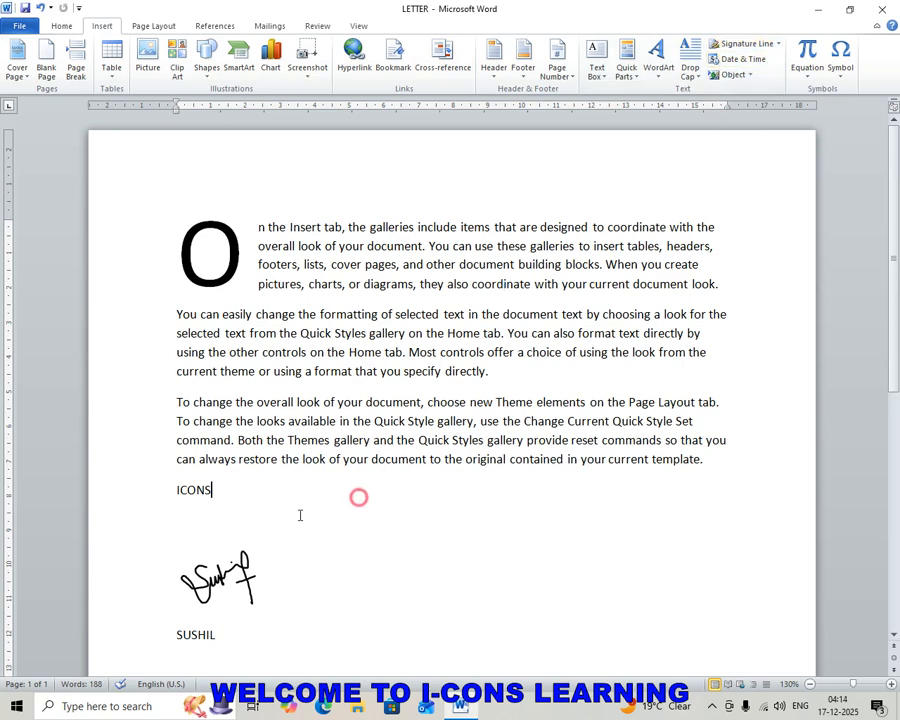
scroll(281, 637, down, 2)
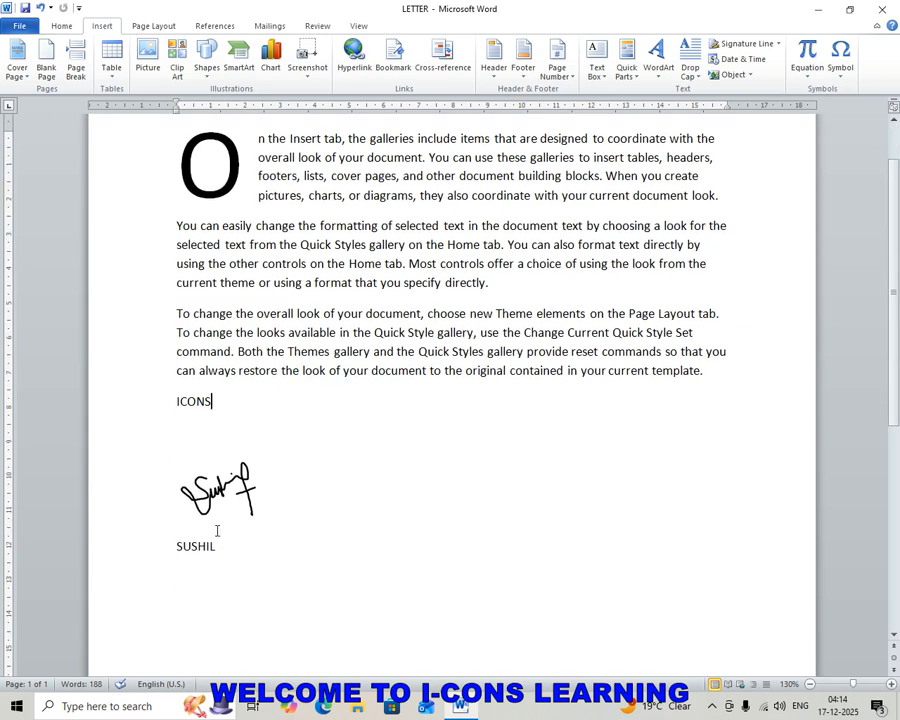
click(174, 400)
key(Return)
click(174, 398)
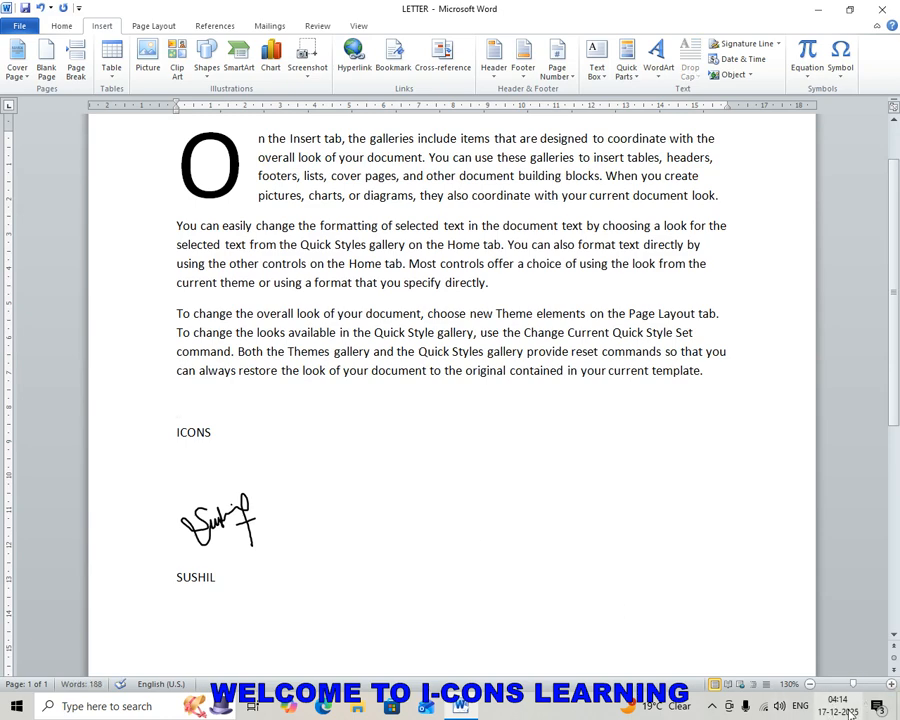
click(741, 60)
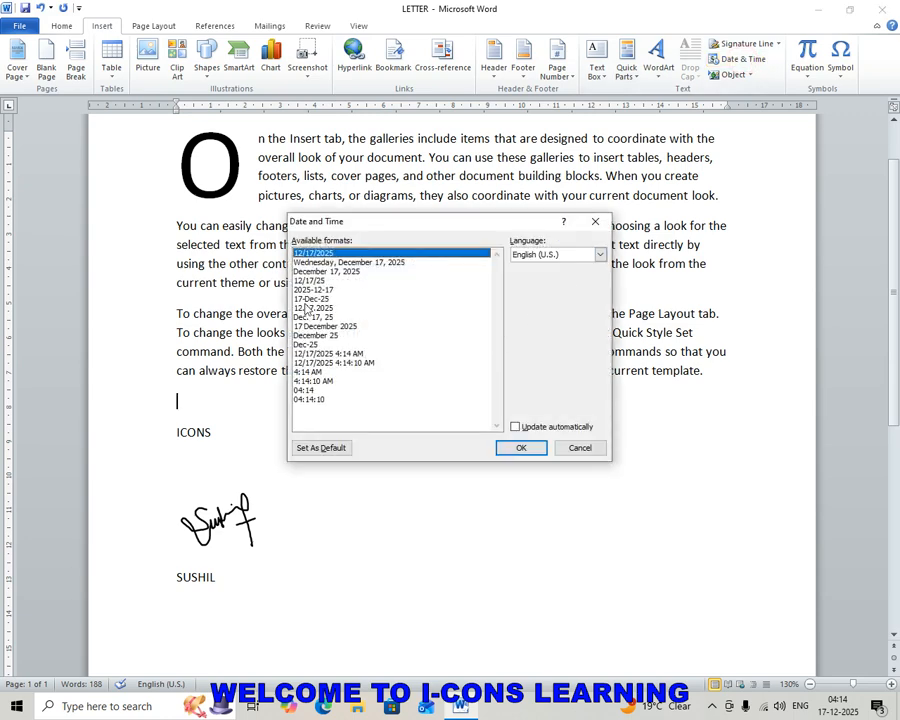
click(310, 263)
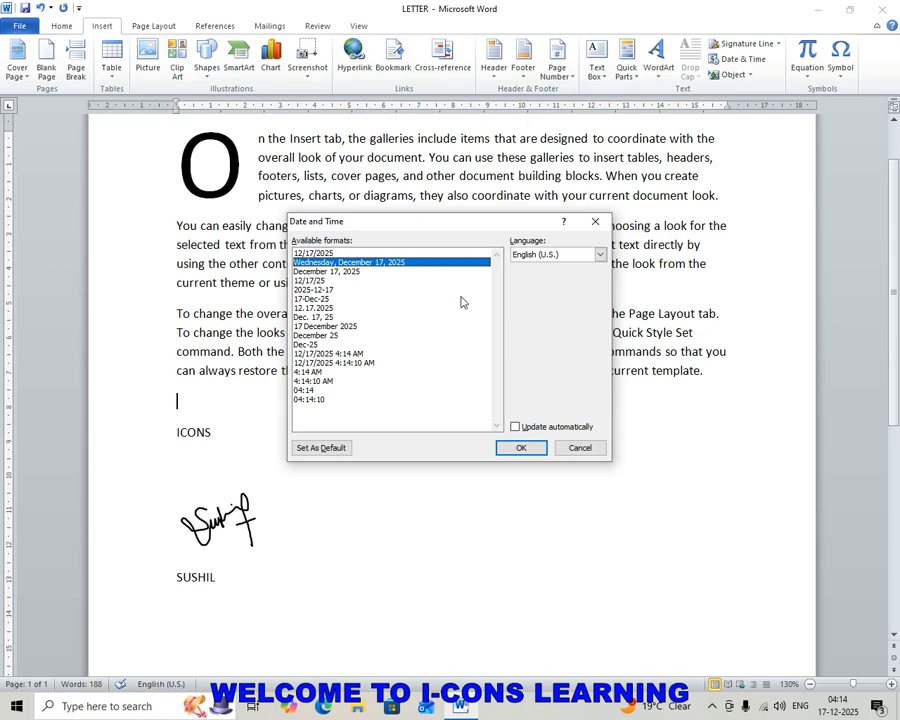
click(530, 447)
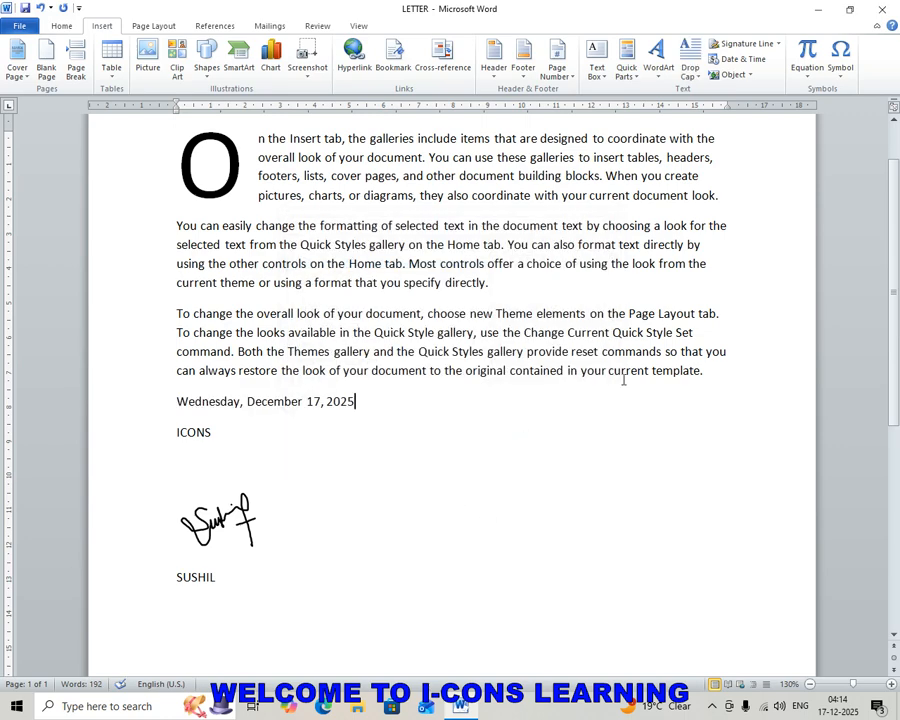
click(743, 59)
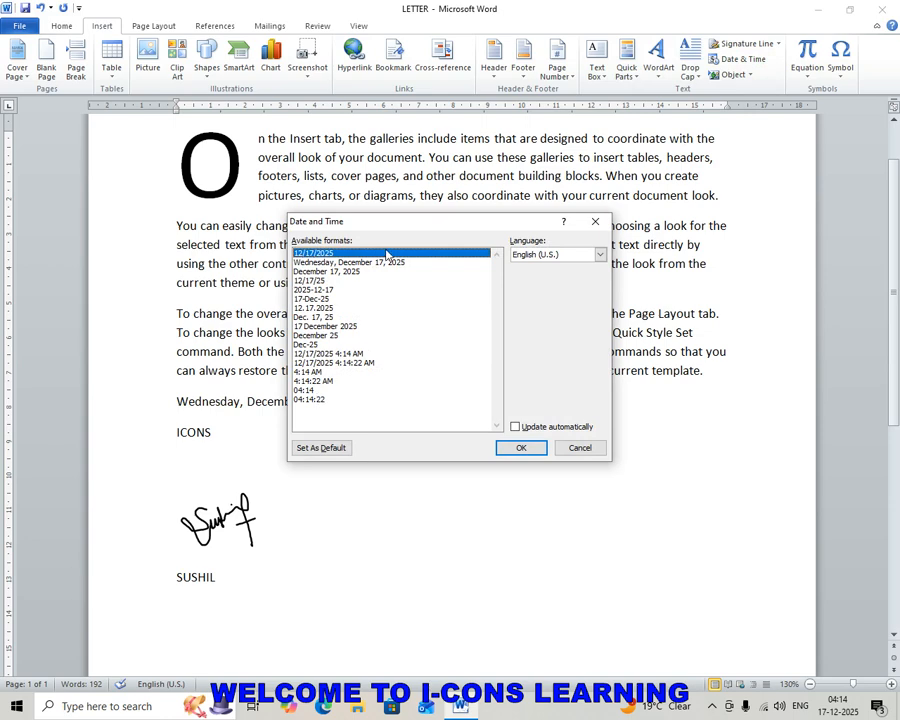
click(595, 221)
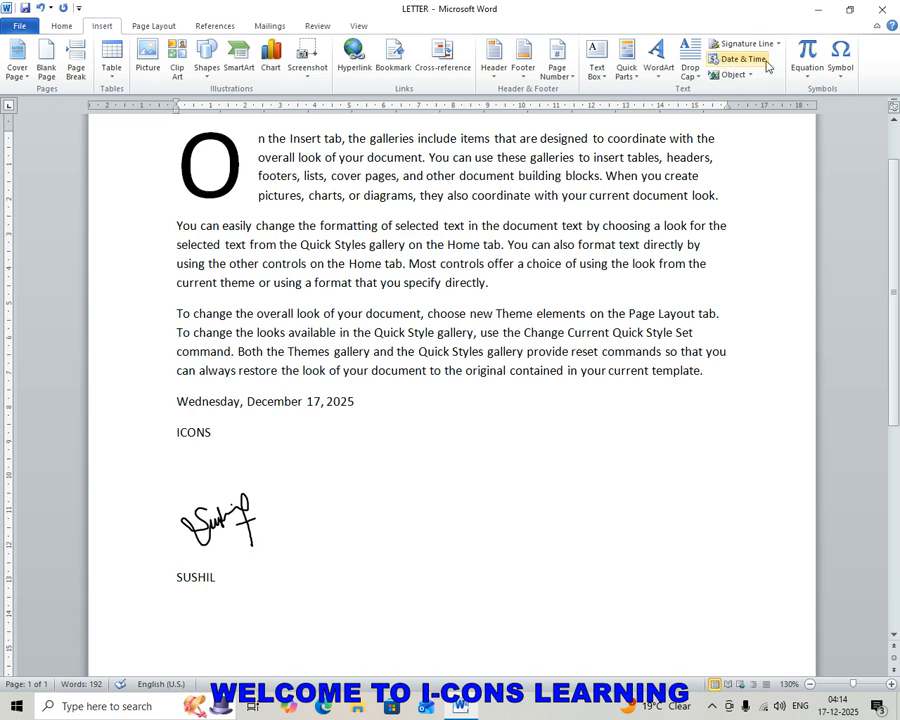
click(291, 424)
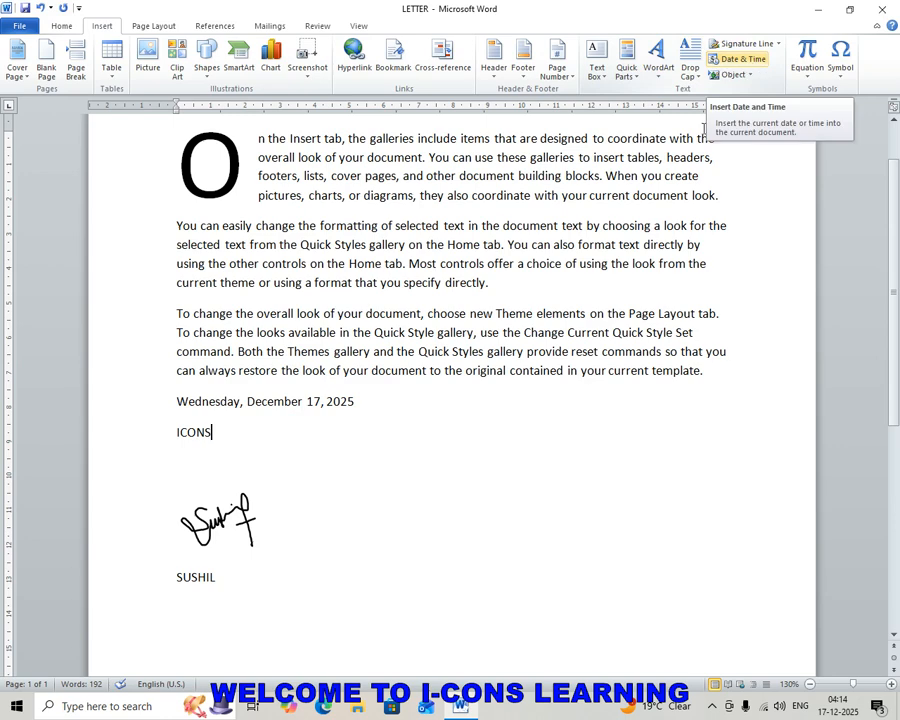
Delete the entire content of the LETTER document.
scroll(432, 466, down, 2)
click(255, 440)
key(ctrl+a)
key(Delete)
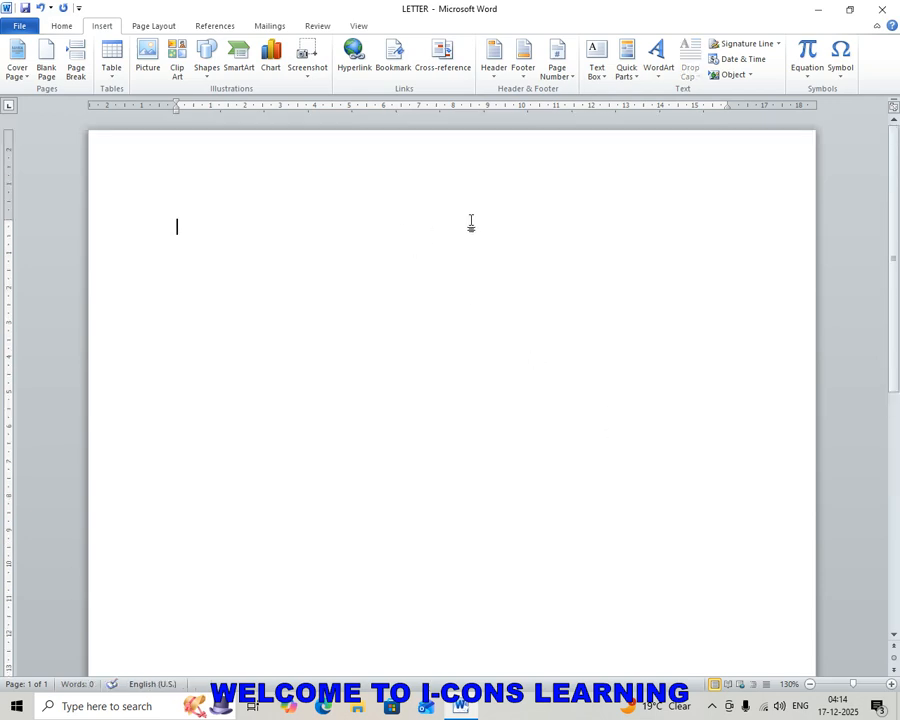
Insert a new embedded object of type Microsoft Word Document on the empty page.
click(749, 78)
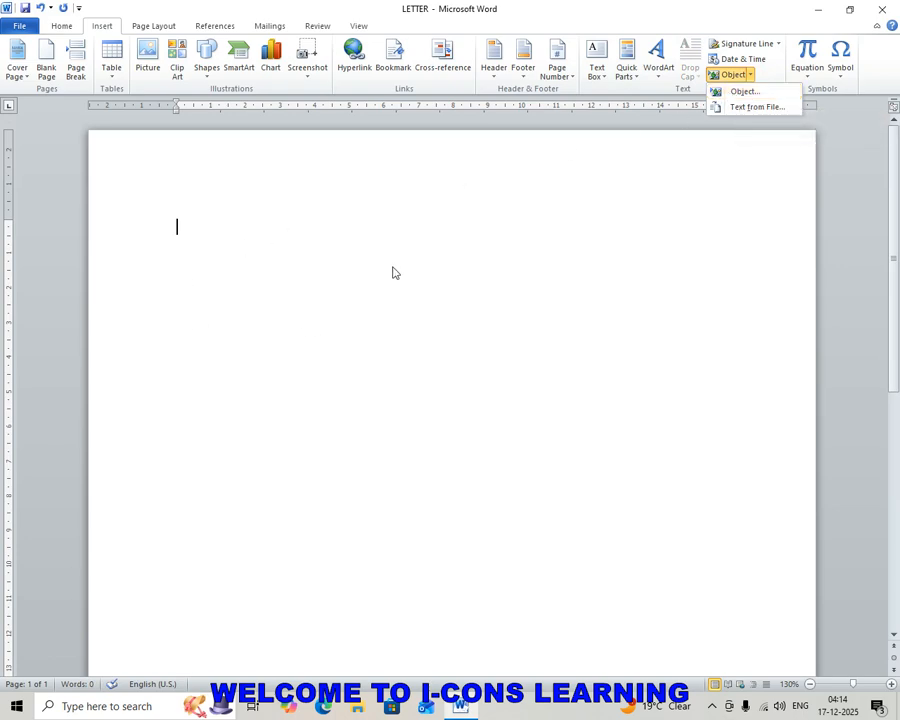
click(740, 92)
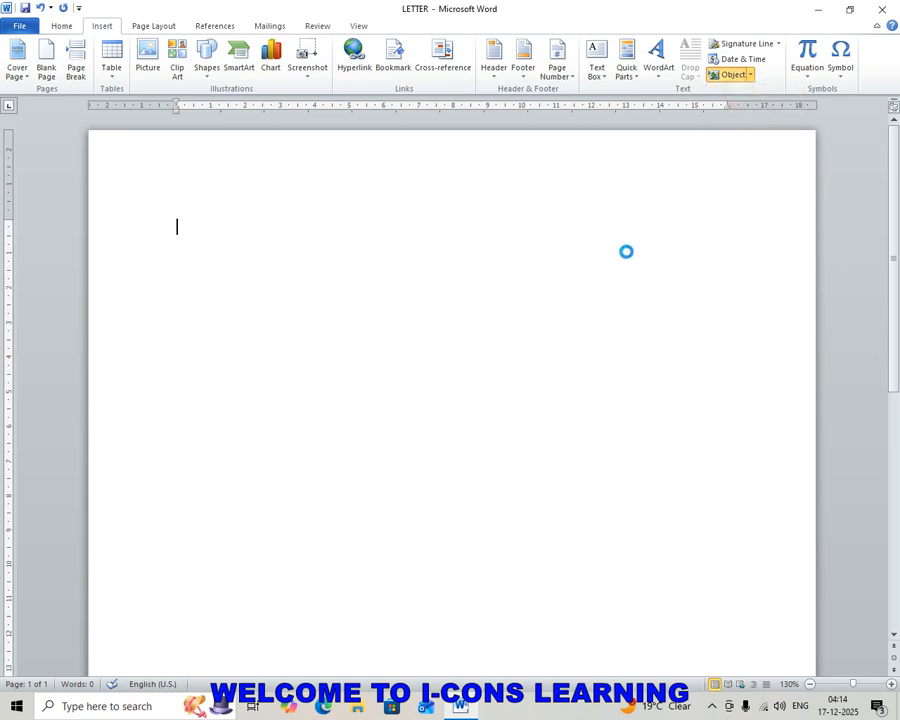
drag(444, 231, 454, 160)
mouse_move(501, 225)
mouse_down()
mouse_move(503, 257)
mouse_move(504, 226)
mouse_up()
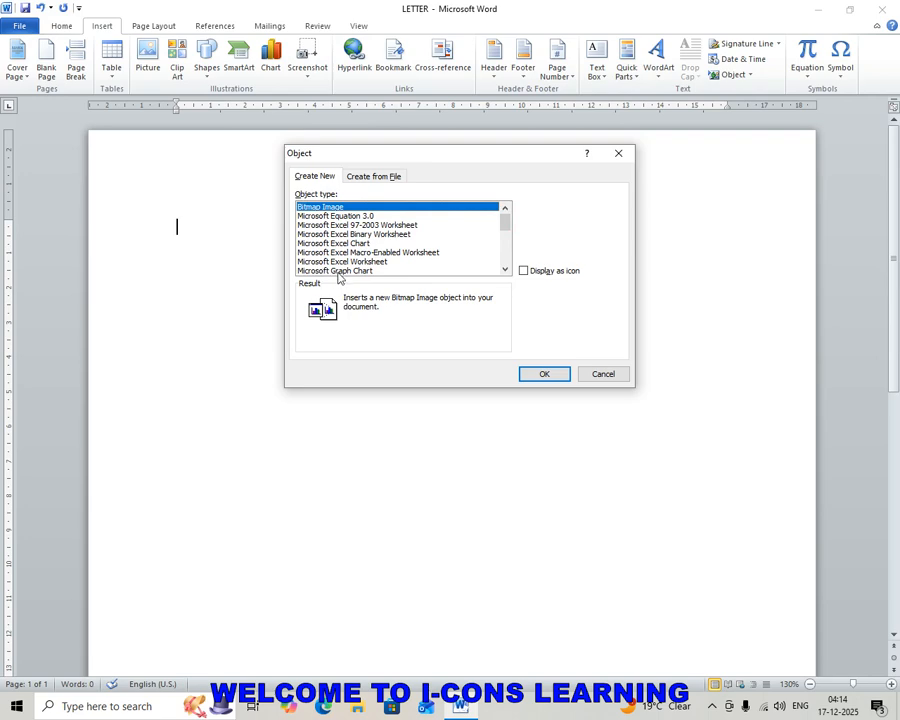
click(504, 270)
click(504, 270)
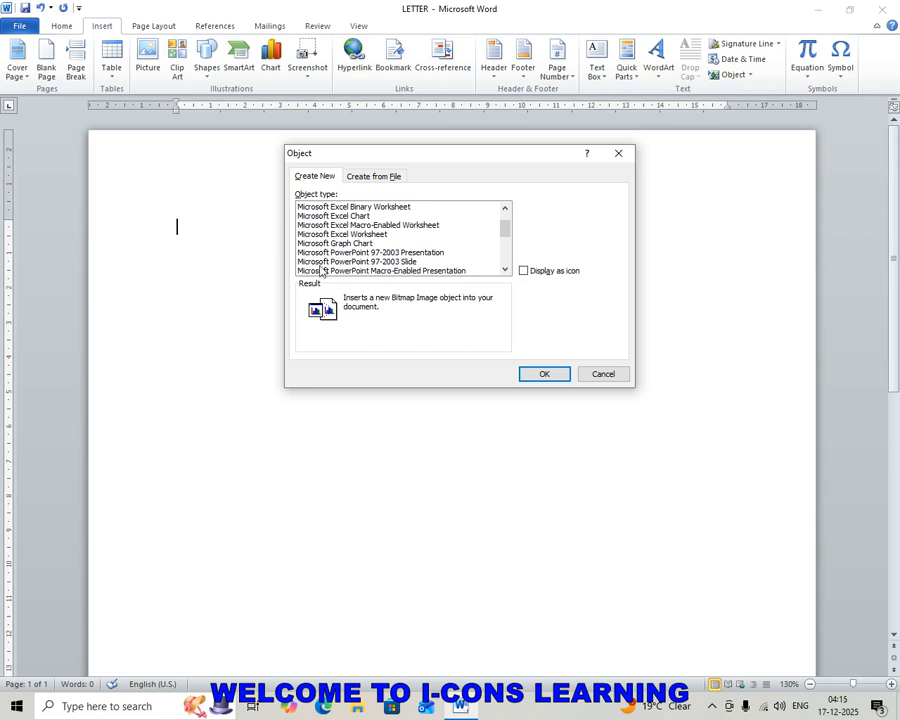
click(504, 270)
click(504, 270)
click(504, 270)
click(504, 270)
click(504, 270)
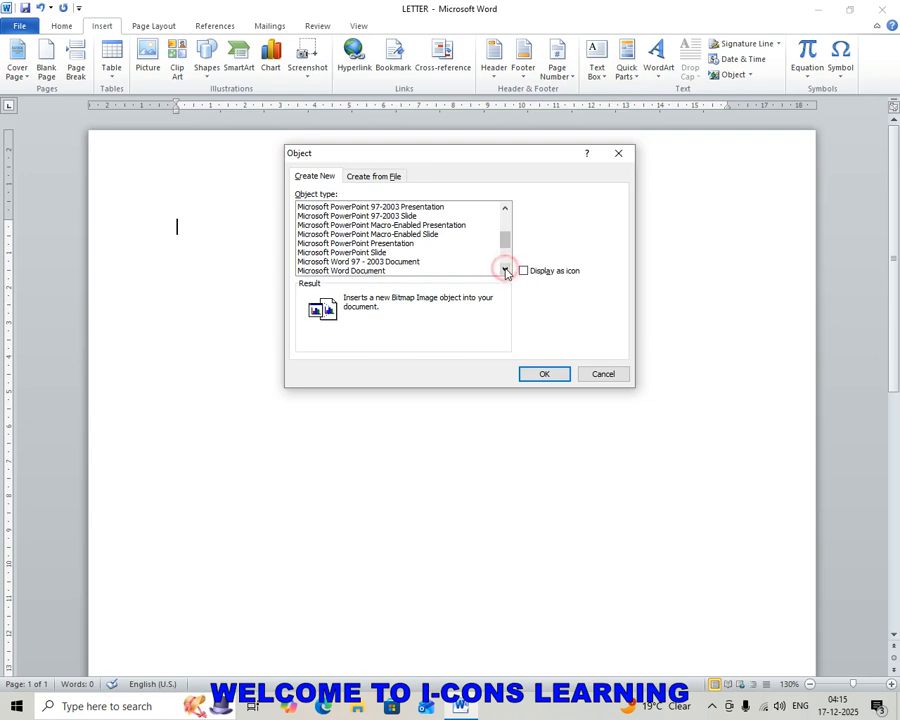
click(313, 253)
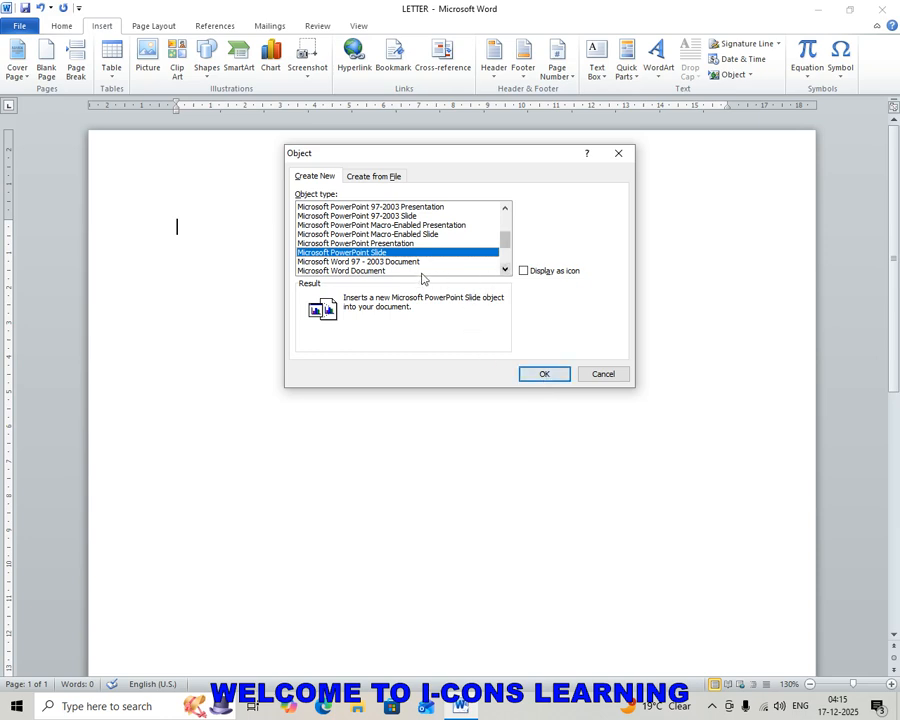
click(342, 271)
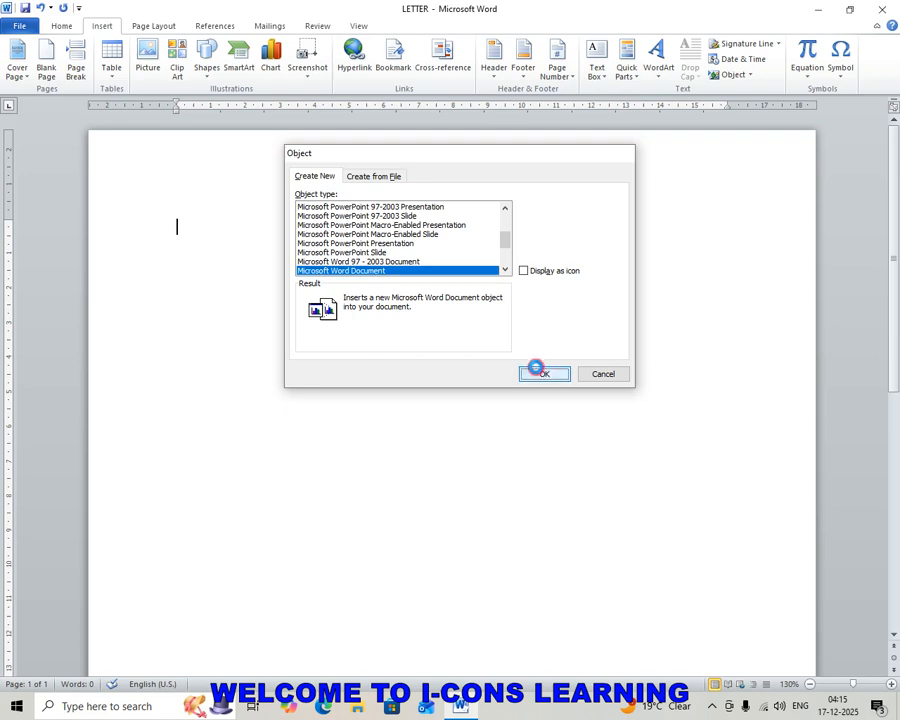
click(532, 368)
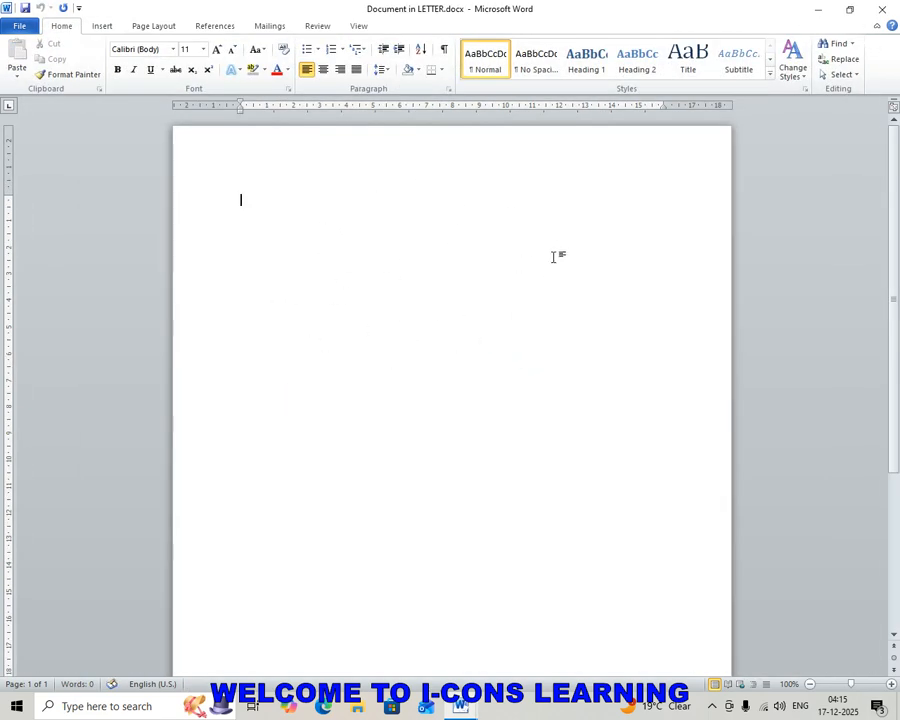
Fill the embedded document with sample text generated by =RAND() and narrow the object to about half its width on the LETTER page.
text(=RAND())
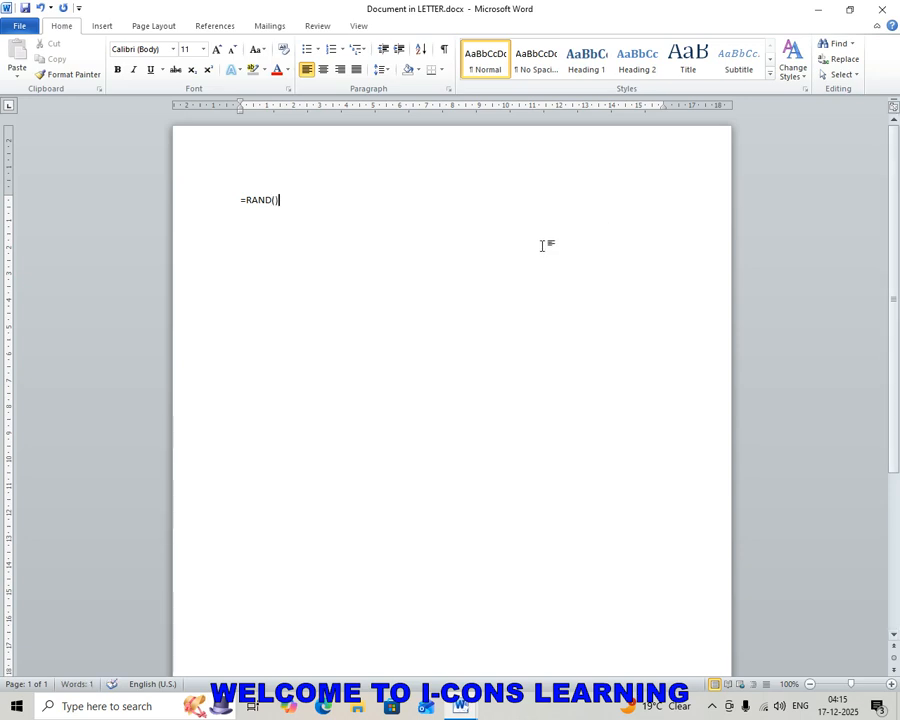
key(Return)
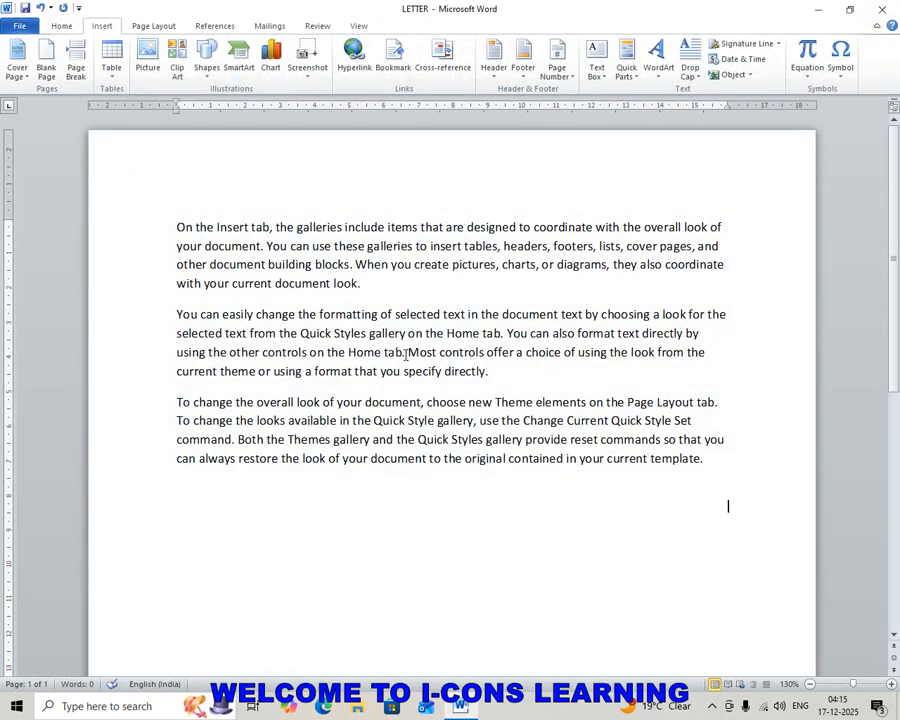
drag(180, 222, 540, 408)
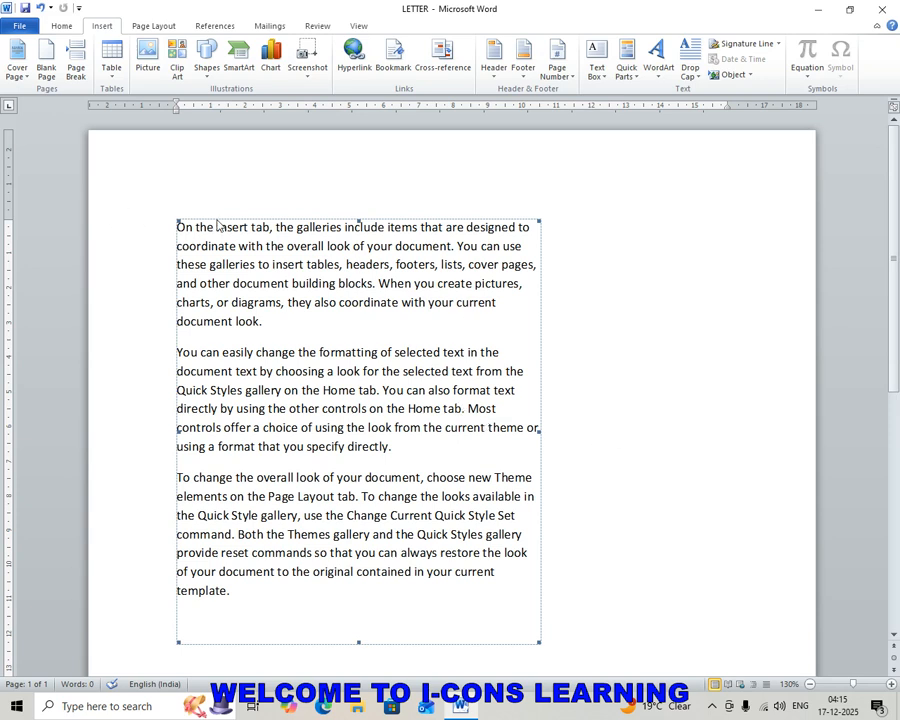
Delete the embedded document object and insert a new Microsoft Graph Chart object in its place.
key(Delete)
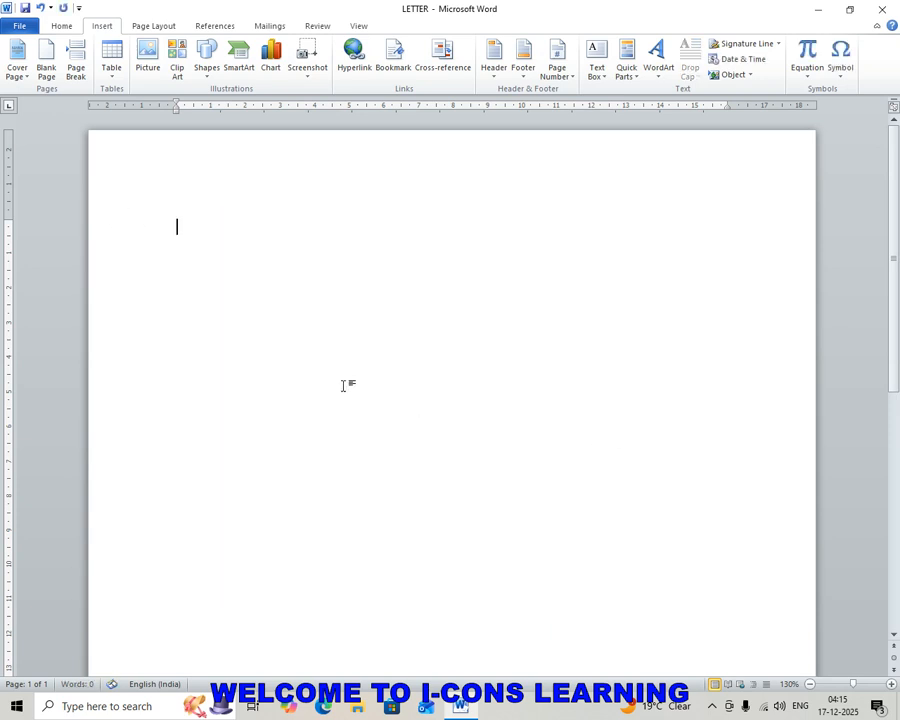
click(750, 76)
click(746, 92)
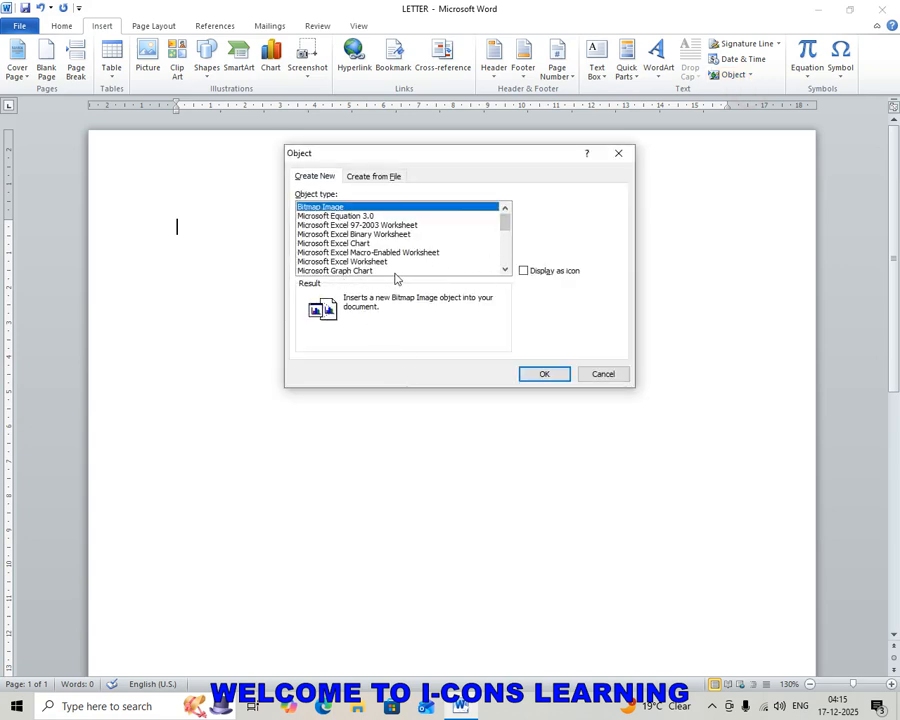
click(320, 270)
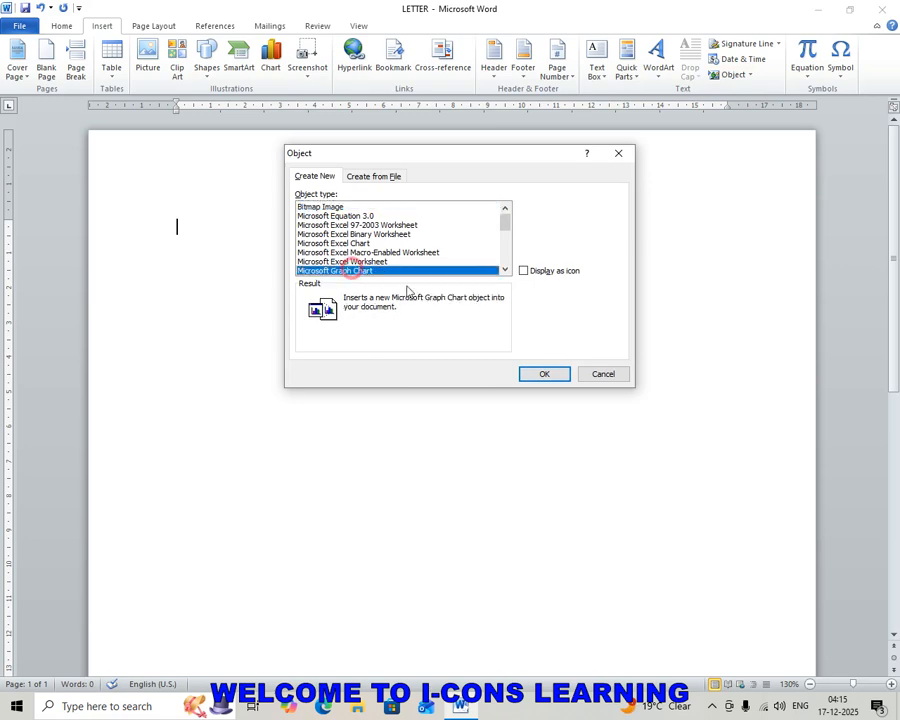
click(530, 373)
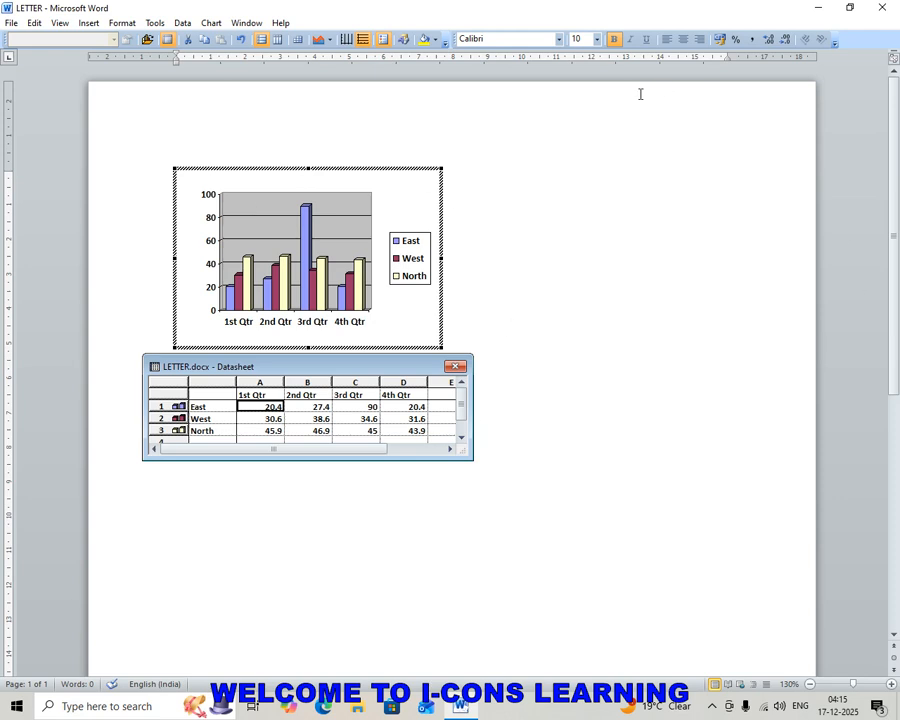
Close the LETTER document and start Word with a new blank document by running winword.
click(884, 10)
click(404, 366)
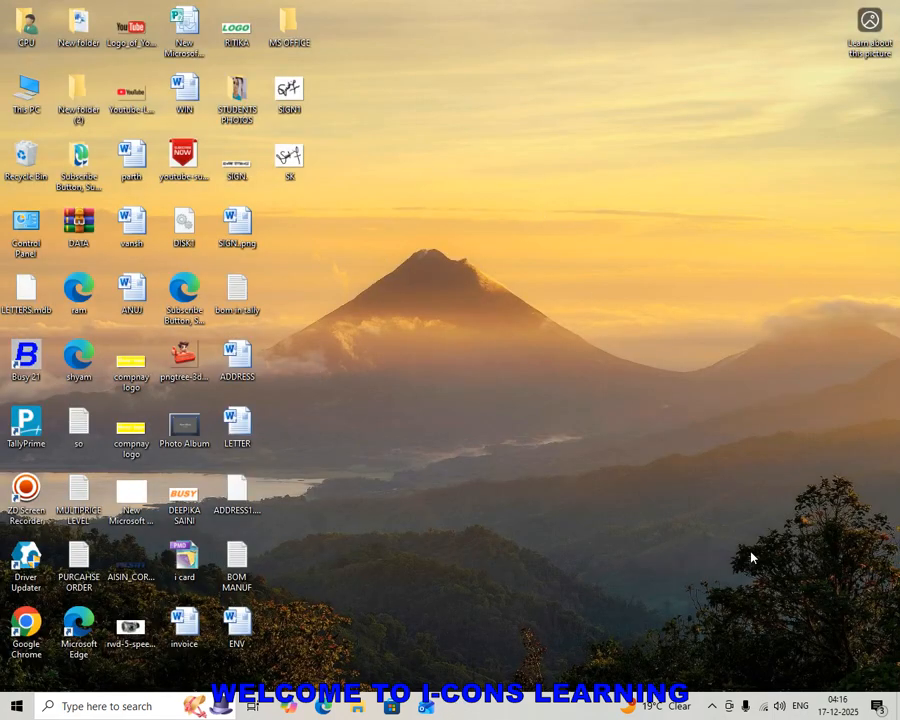
key(super+r)
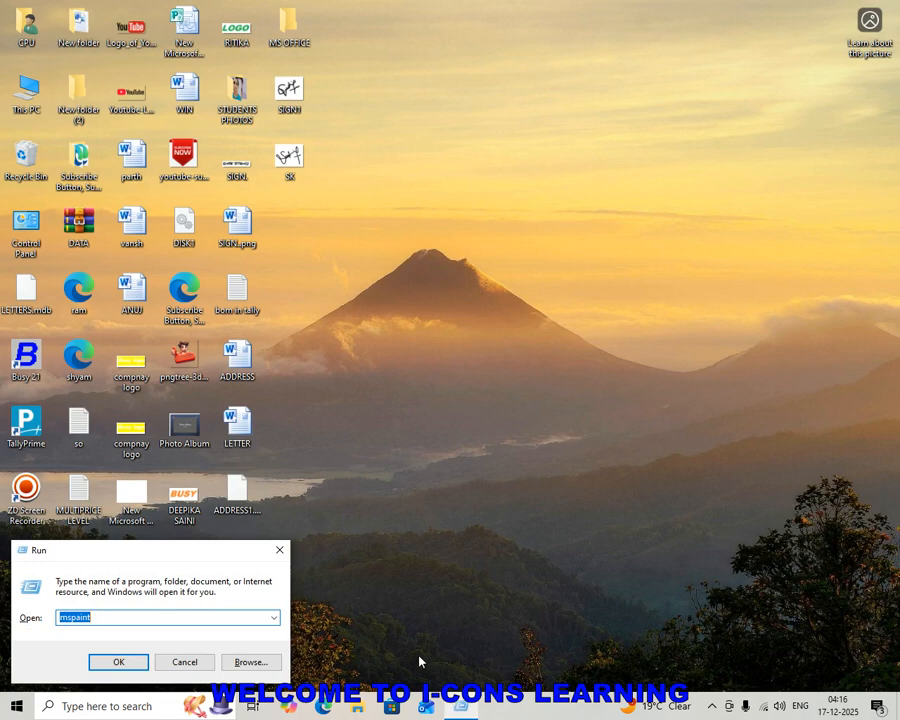
text(wi)
key(Down)
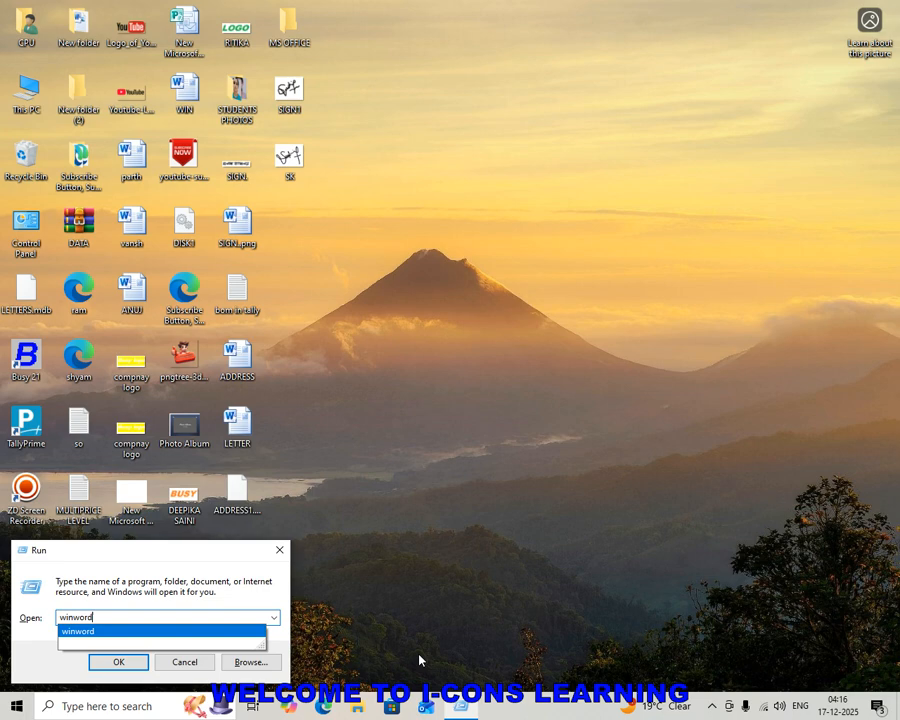
key(Return)
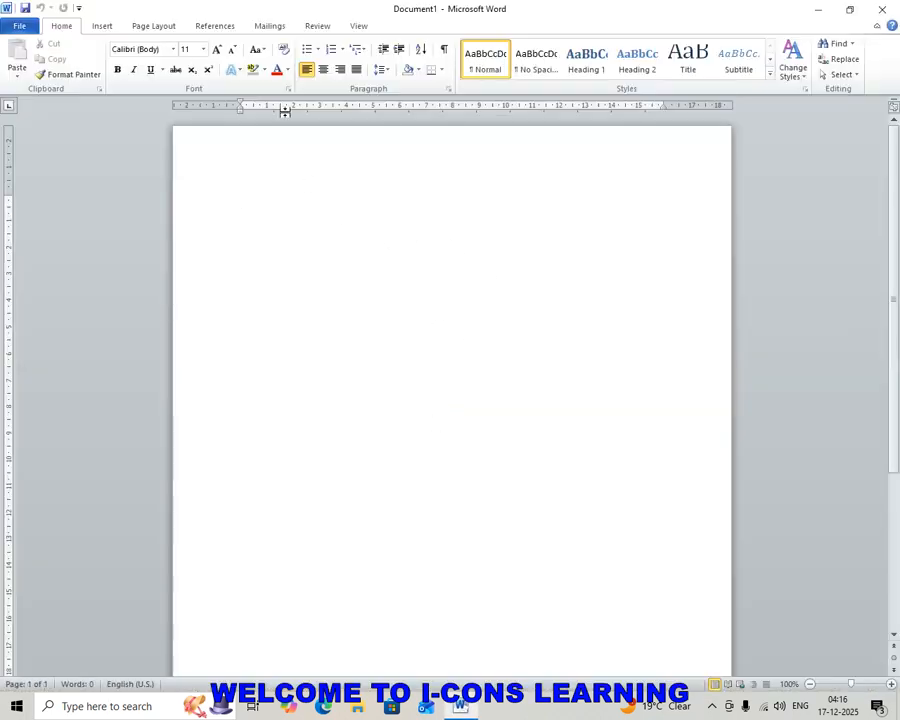
Insert a new embedded object of type WordPad Document on the blank page.
click(106, 26)
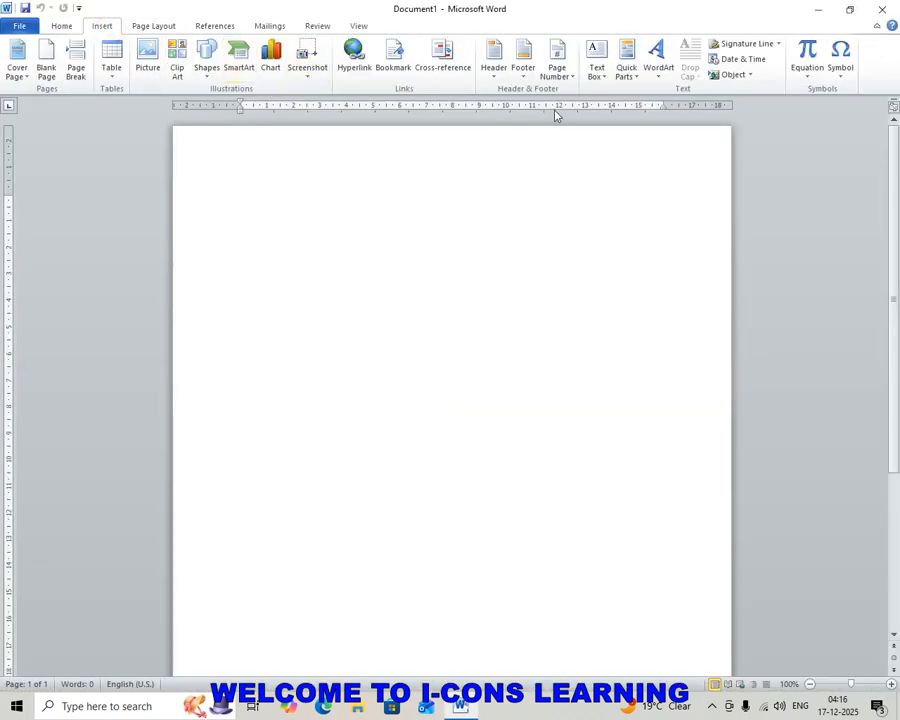
click(748, 76)
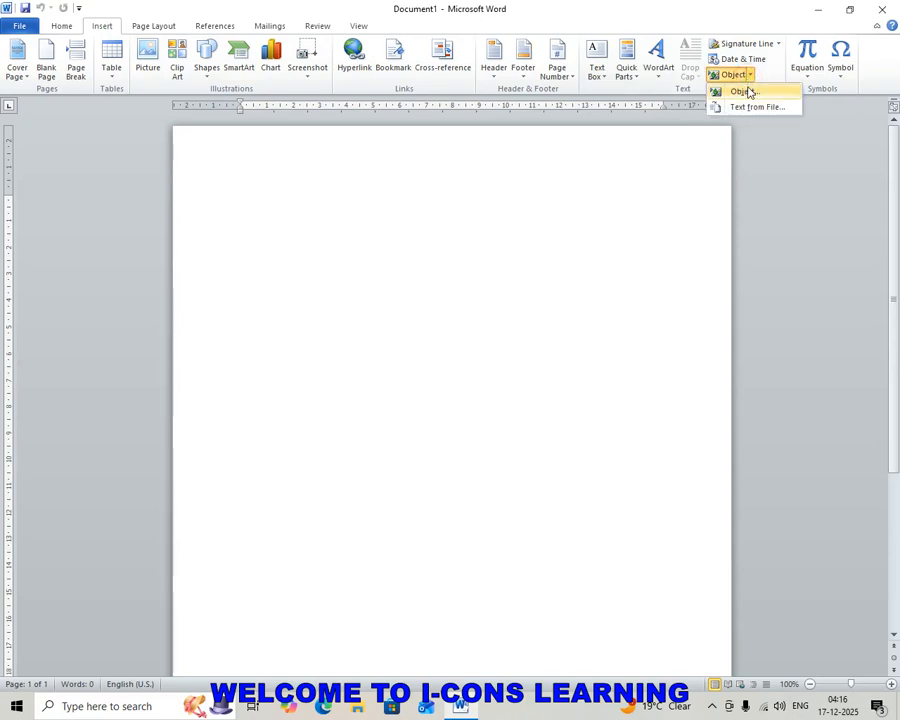
click(744, 91)
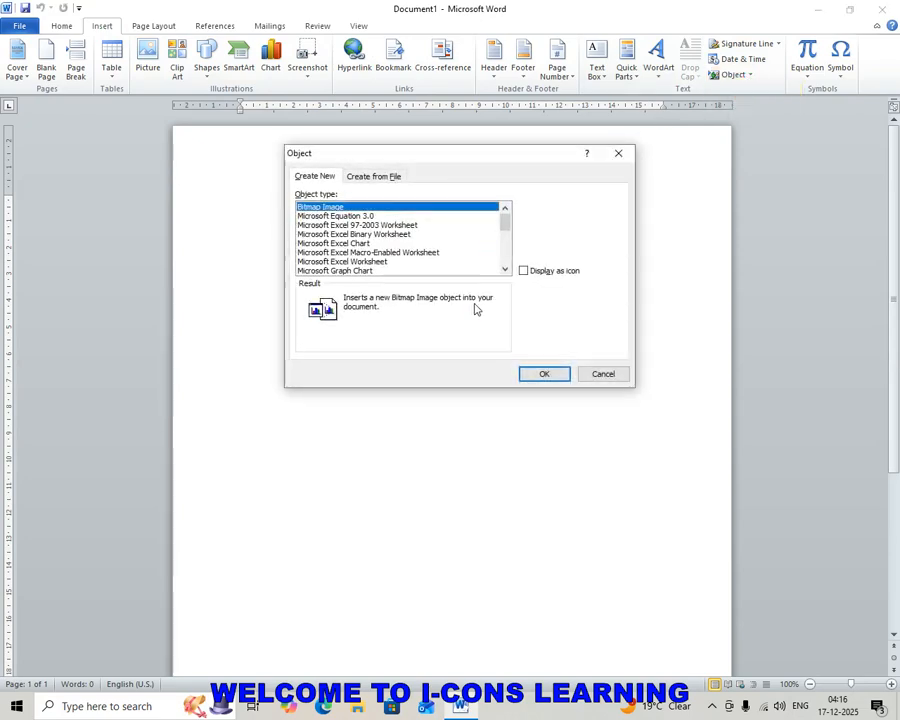
drag(505, 227, 504, 256)
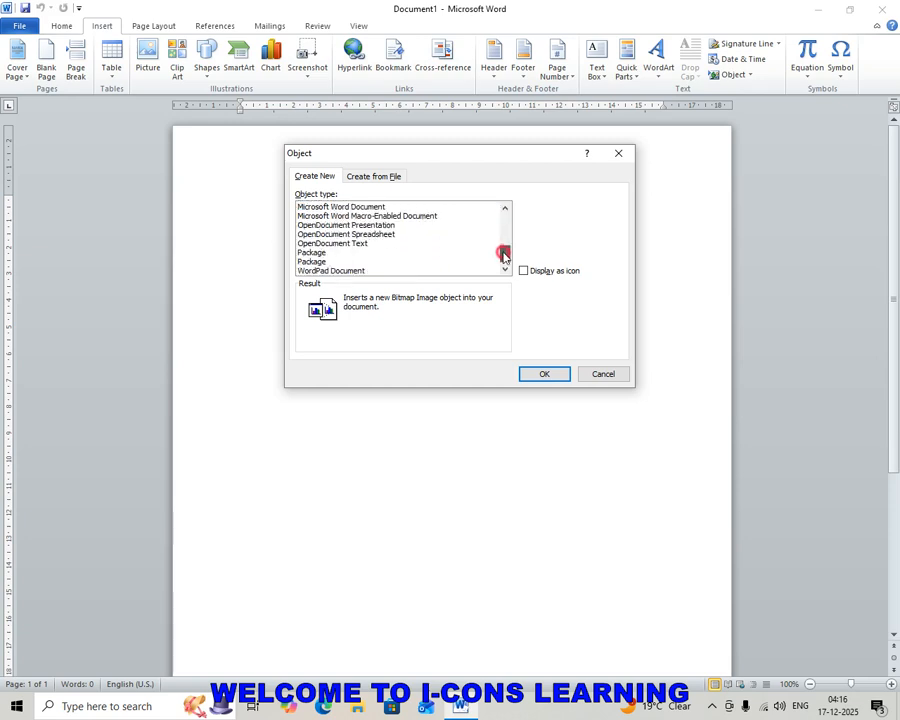
click(327, 272)
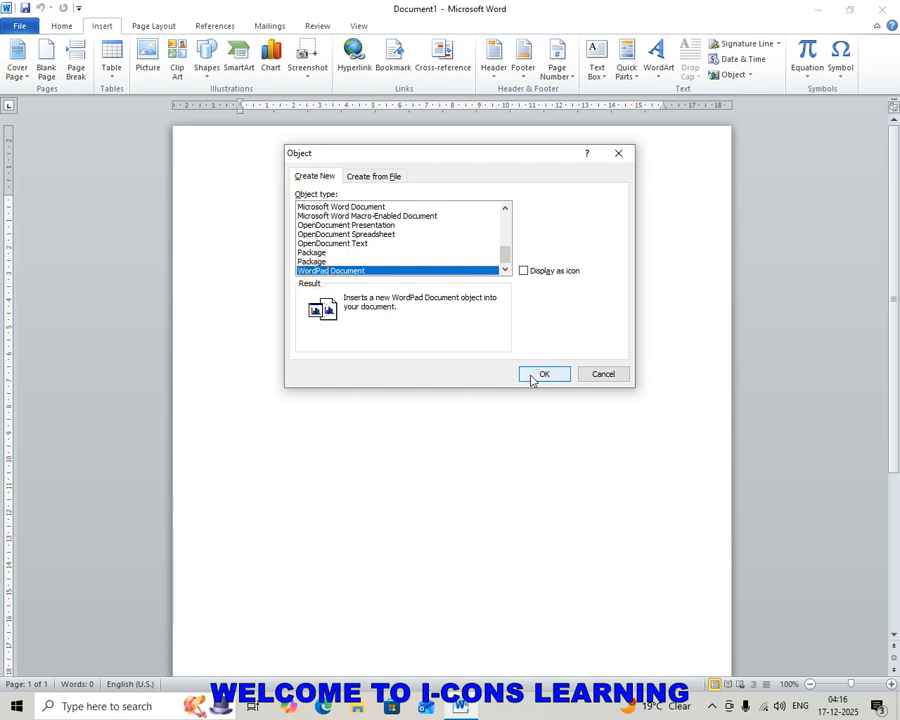
click(532, 375)
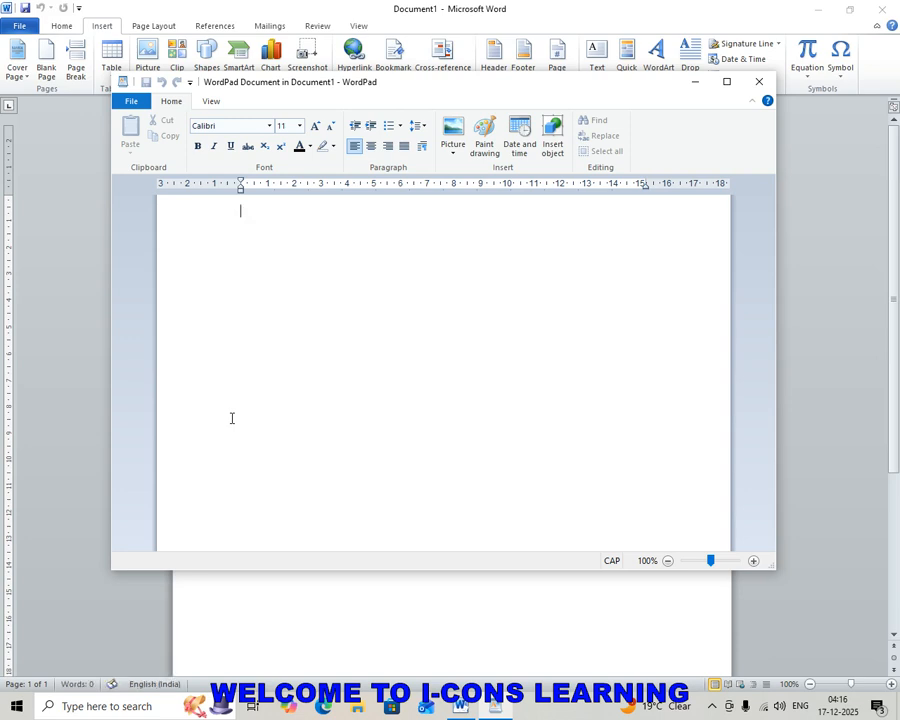
Enter the text ICONS LEARNING in the embedded WordPad document and return to the Word document.
text(ICONS)
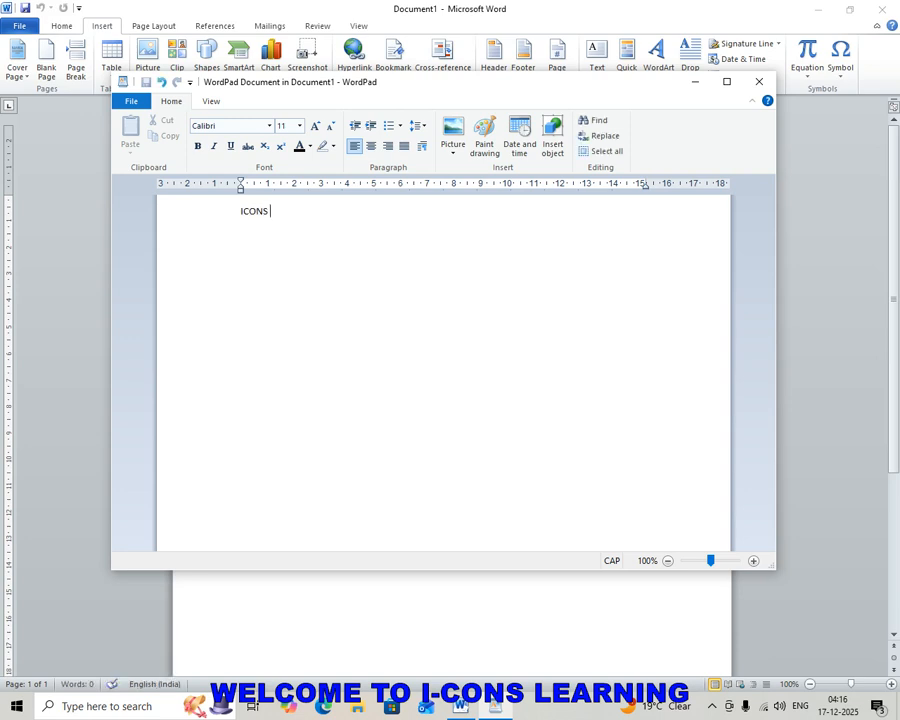
text( LEARNING)
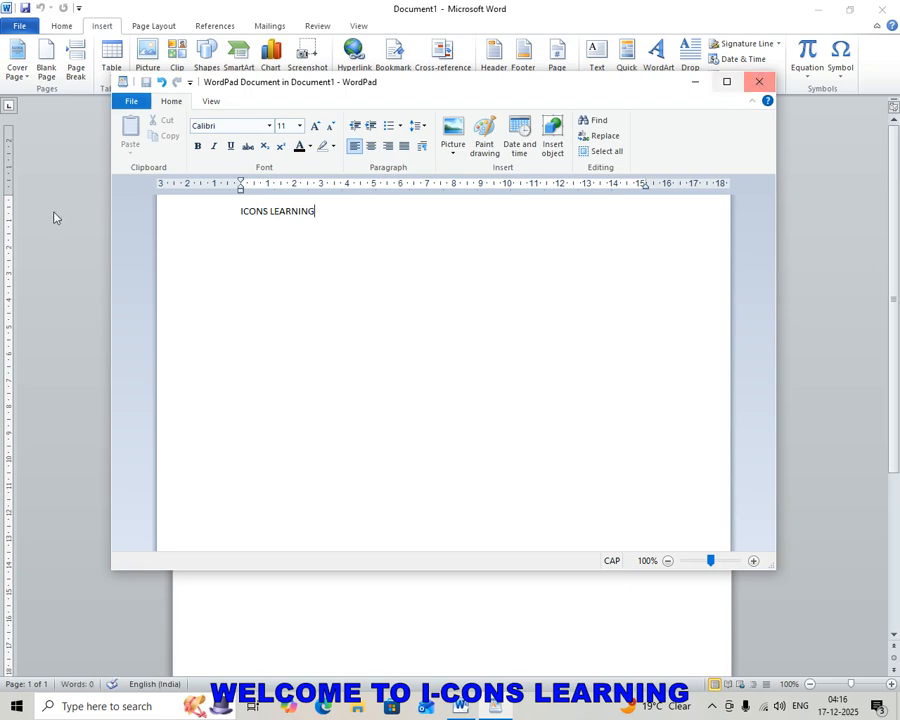
click(132, 100)
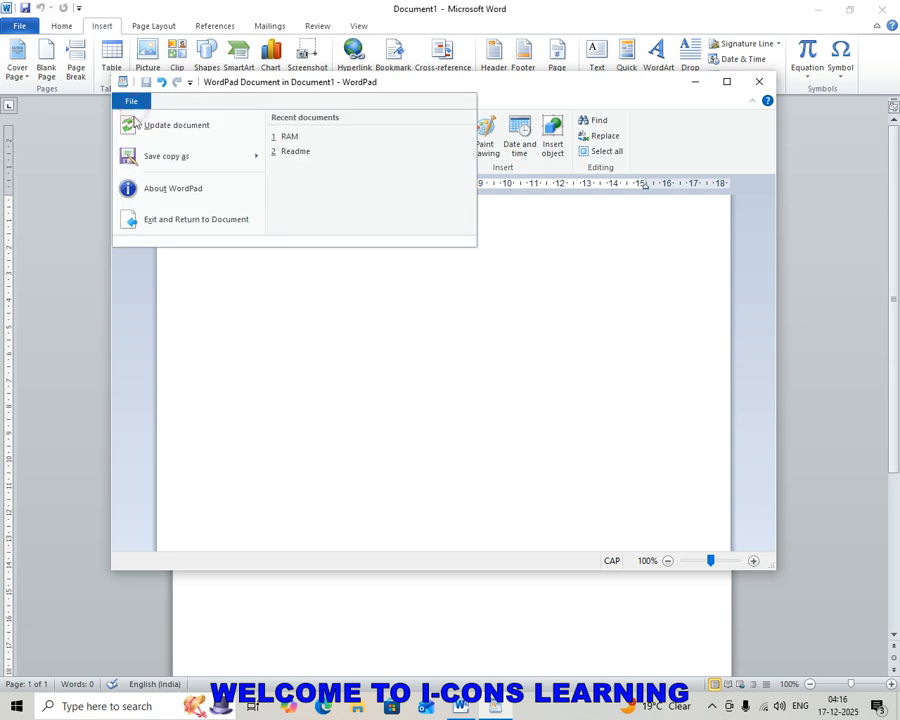
click(168, 222)
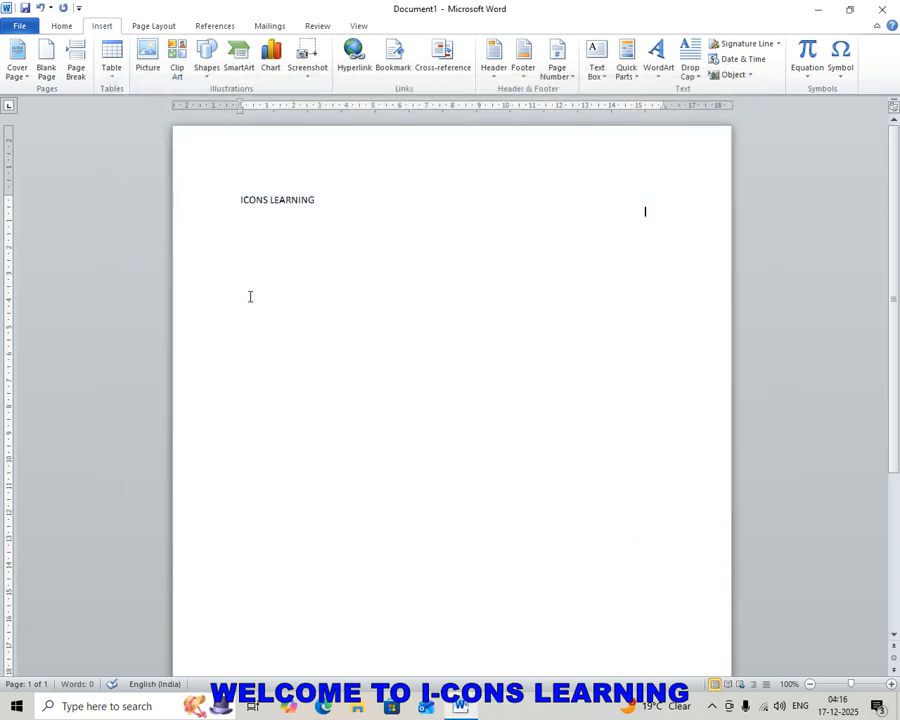
Enlarge the embedded ICONS LEARNING object beyond the right page margin and delete it from the page.
click(284, 208)
drag(640, 213, 658, 232)
click(495, 326)
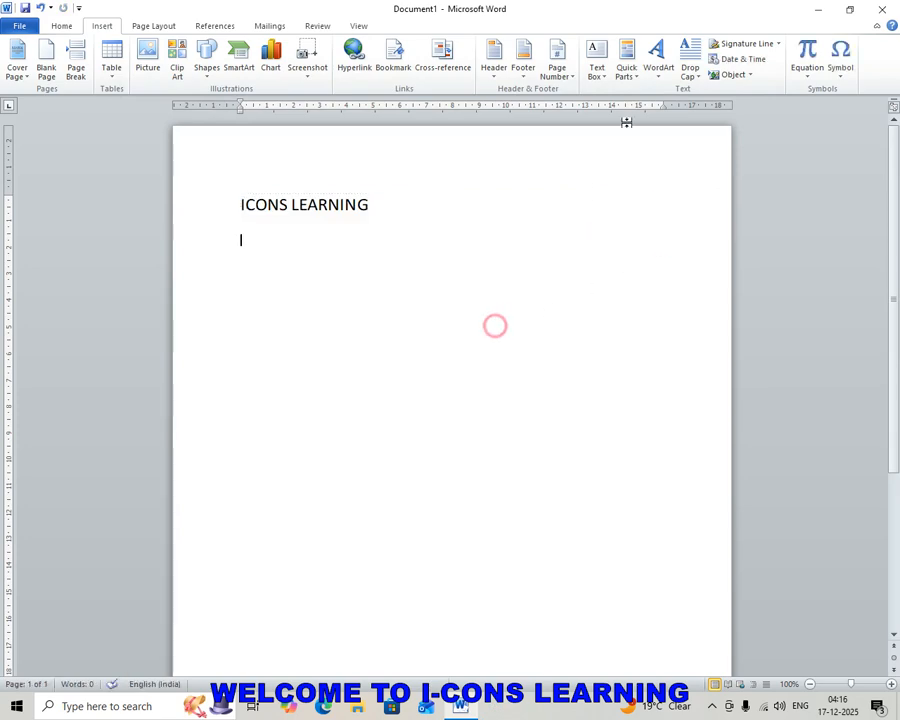
click(749, 76)
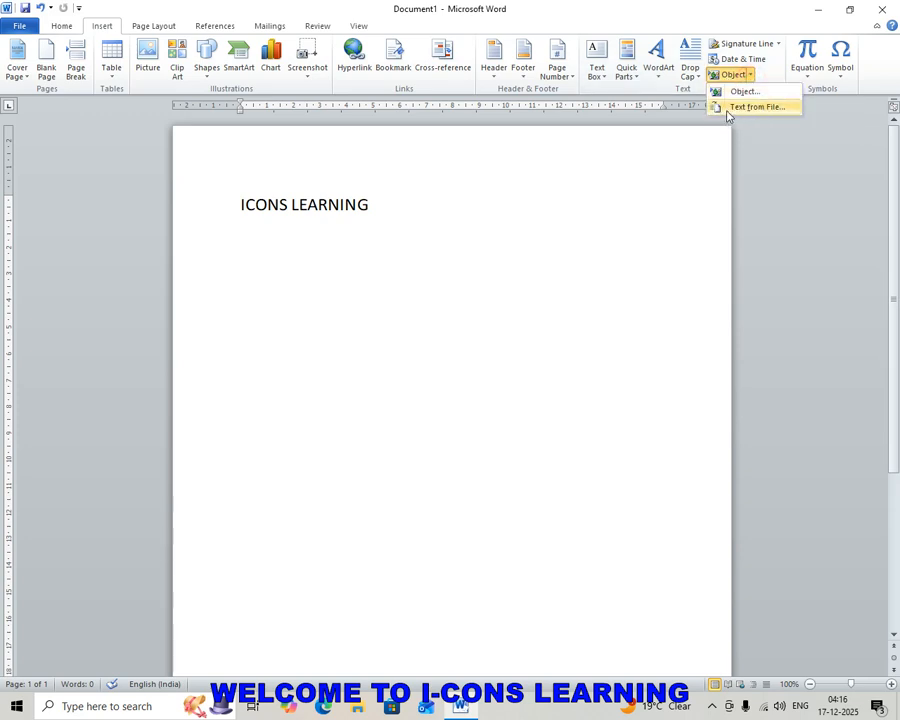
click(335, 262)
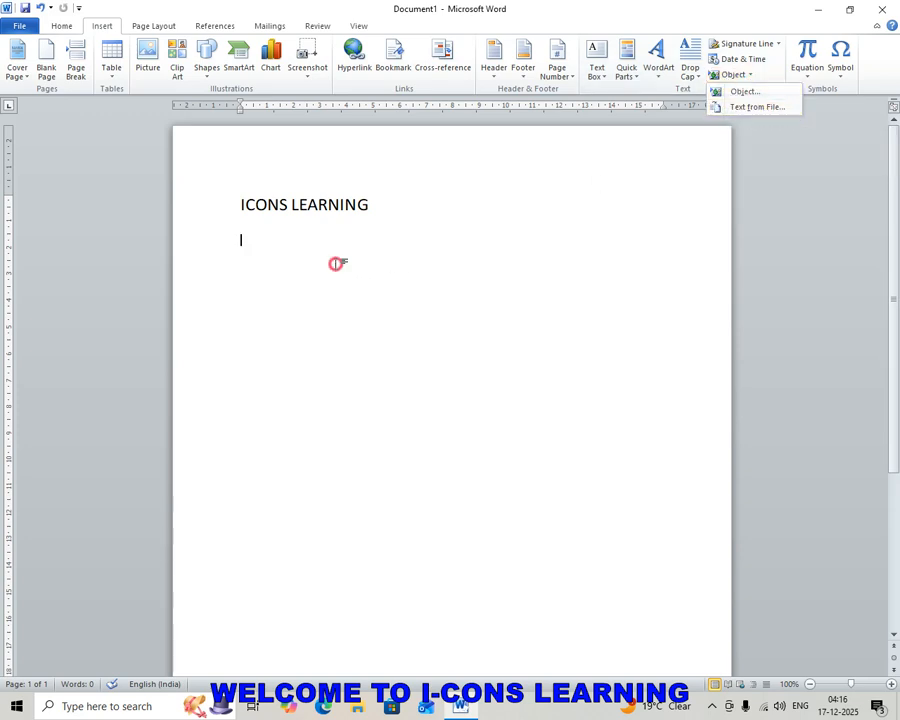
click(272, 215)
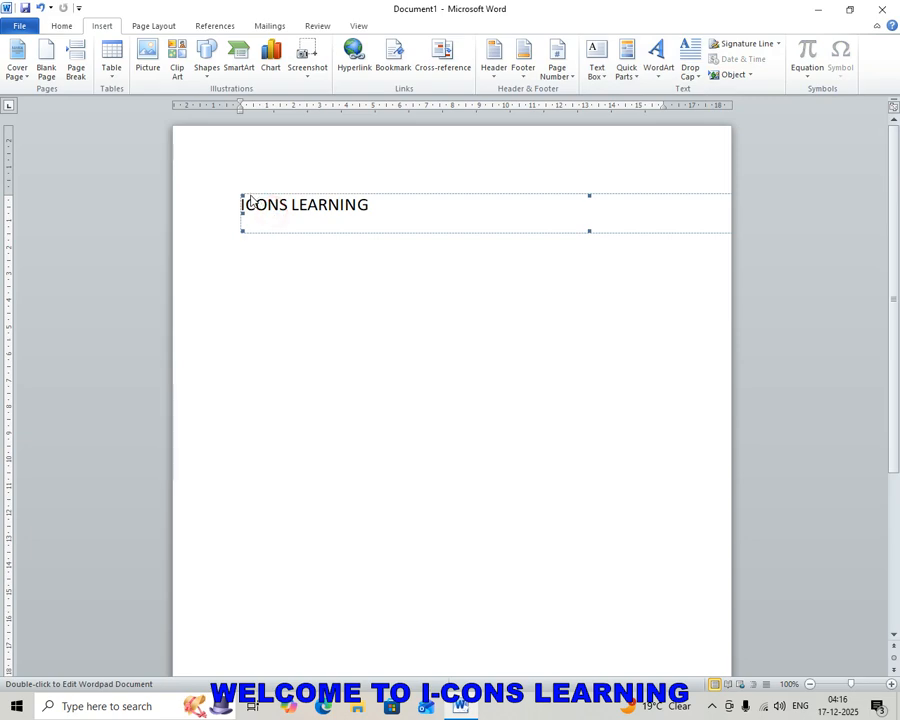
key(Delete)
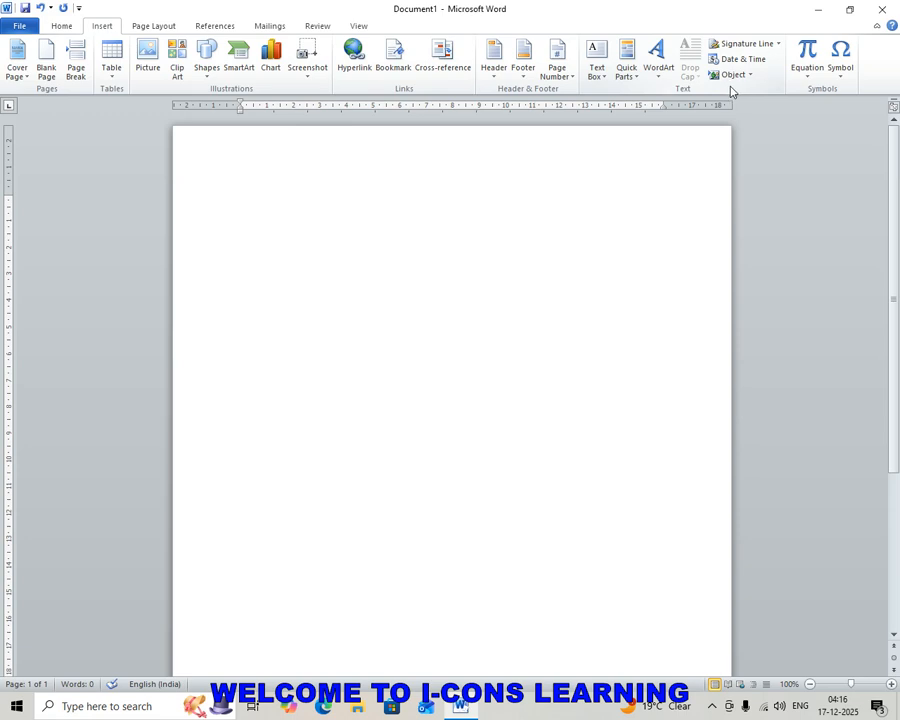
Fill the empty page with sample paragraphs generated by =RAND().
text(=)
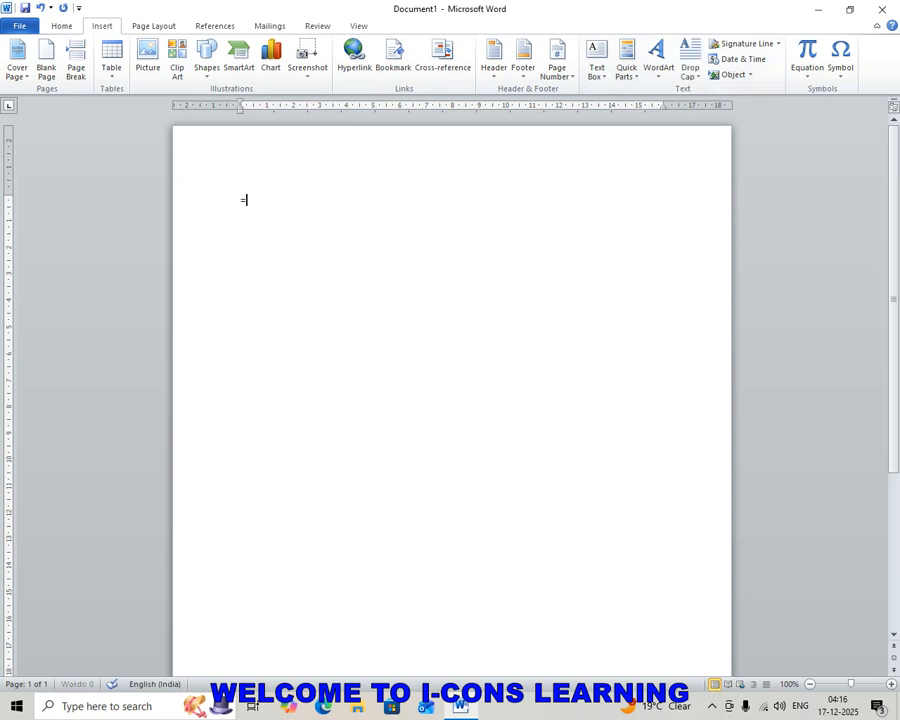
text(RAND())
key(Return)
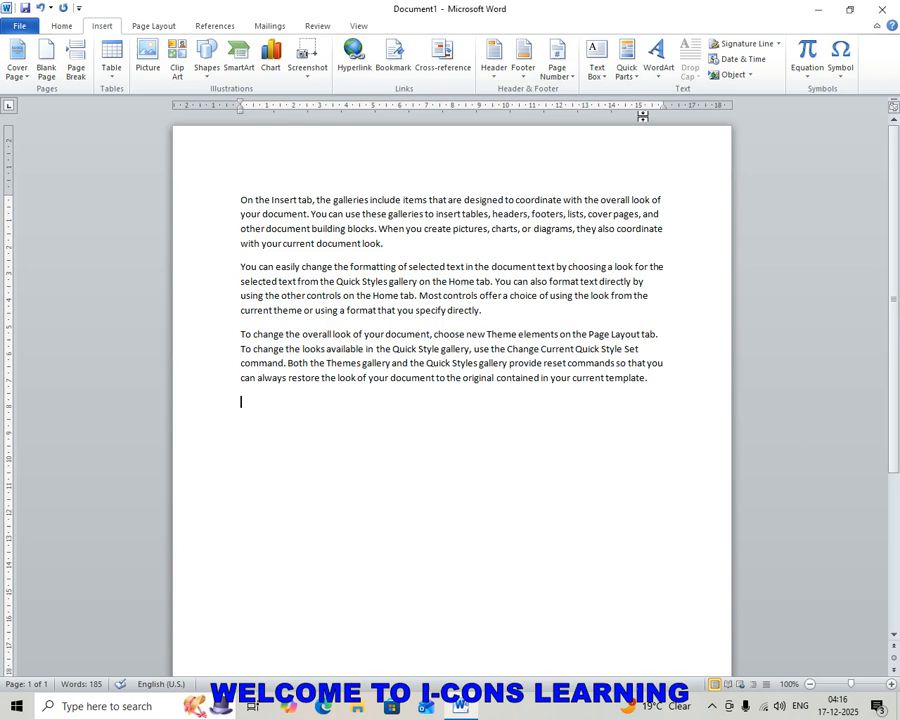
Insert the text from the CHANNEL file in the Documents folder below the sample paragraphs.
click(749, 75)
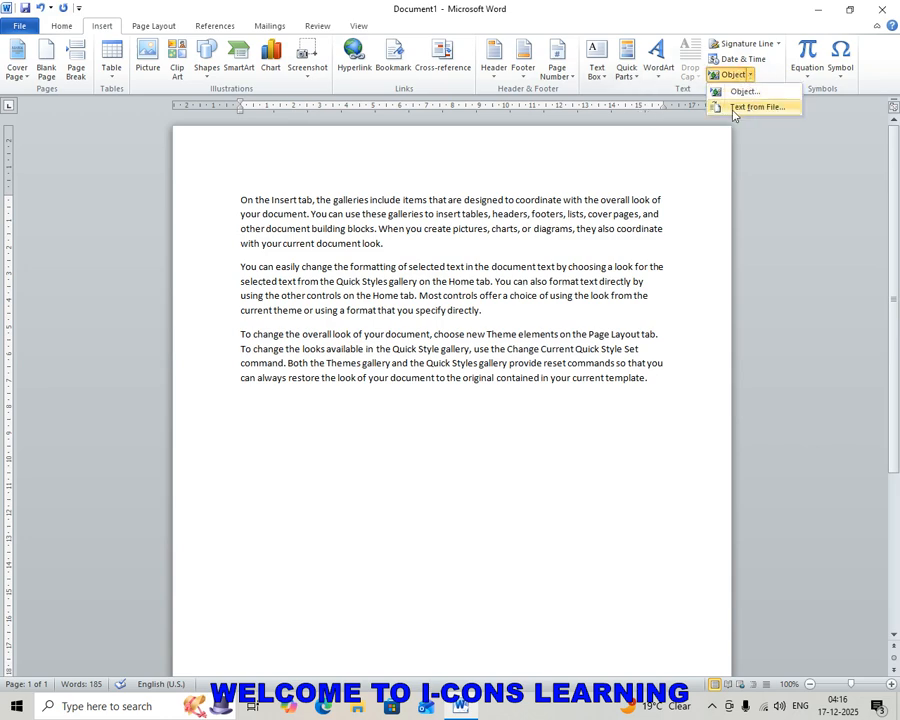
click(747, 108)
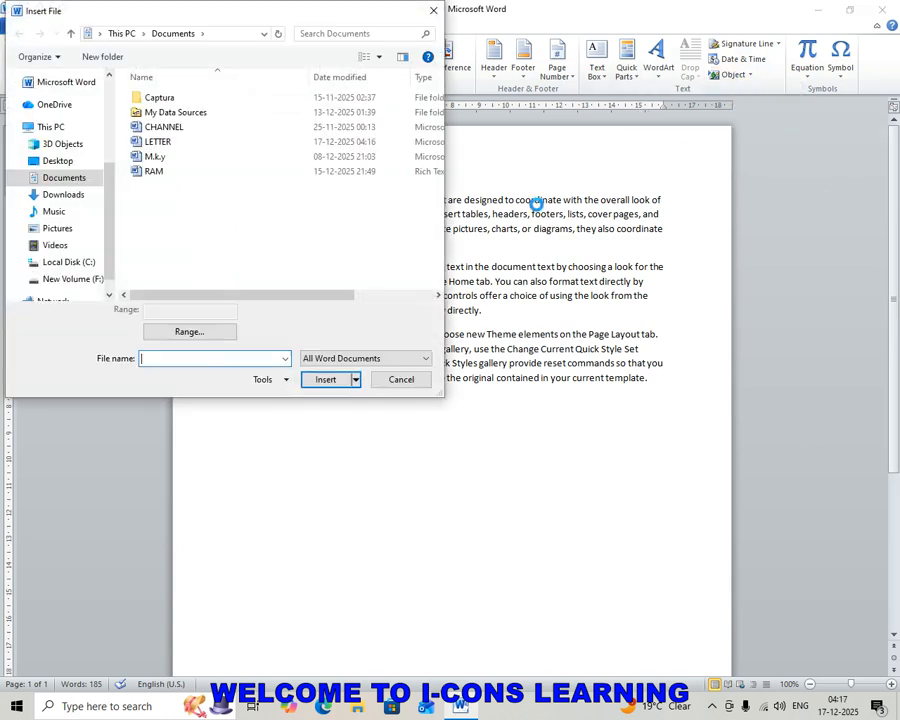
click(138, 134)
click(316, 381)
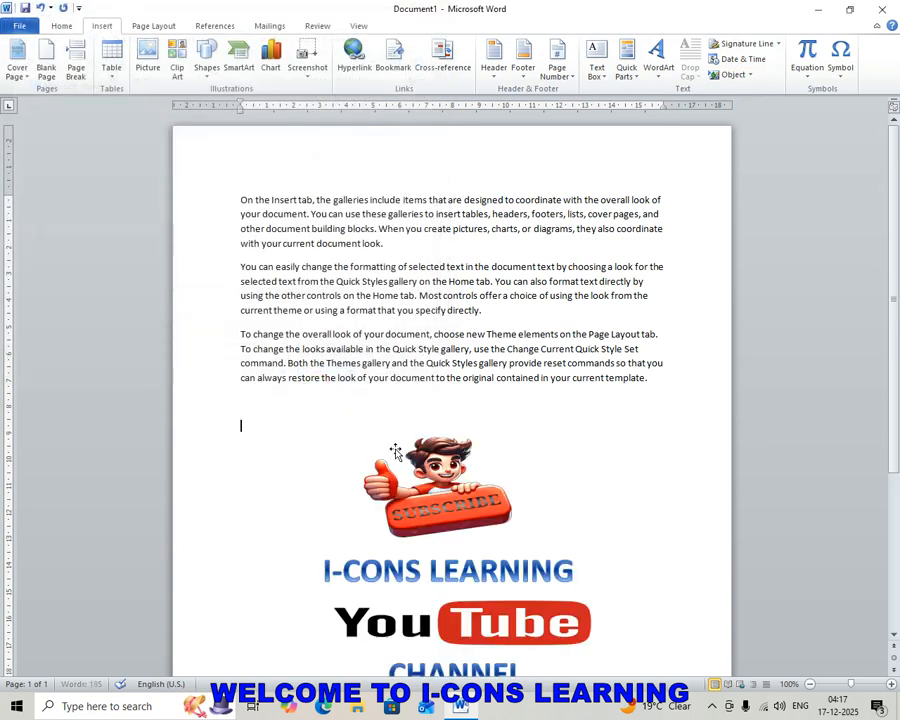
Look over the inserted CHANNEL content beneath the sample paragraphs and review the Object insertion choices.
scroll(527, 446, down, 5)
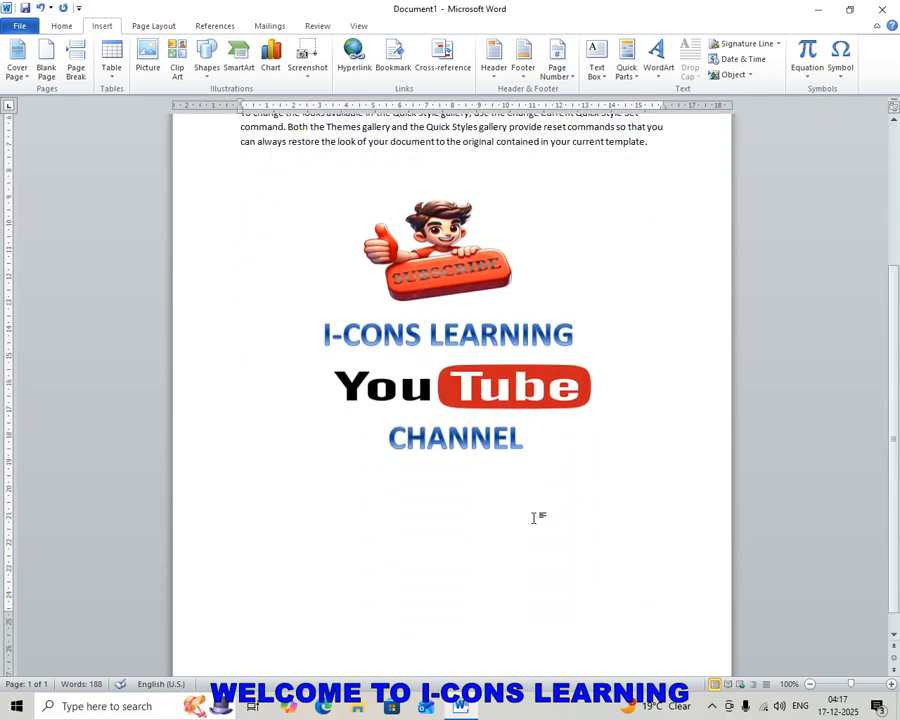
scroll(500, 485, up, 3)
scroll(424, 464, down, 3)
scroll(424, 464, up, 5)
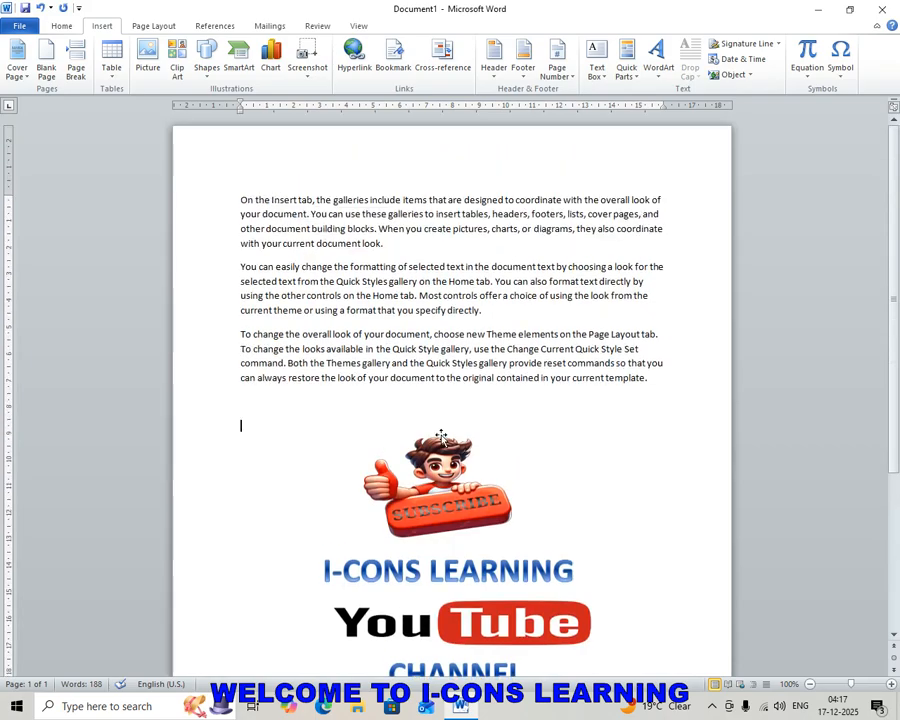
scroll(325, 330, down, 4)
scroll(326, 358, up, 2)
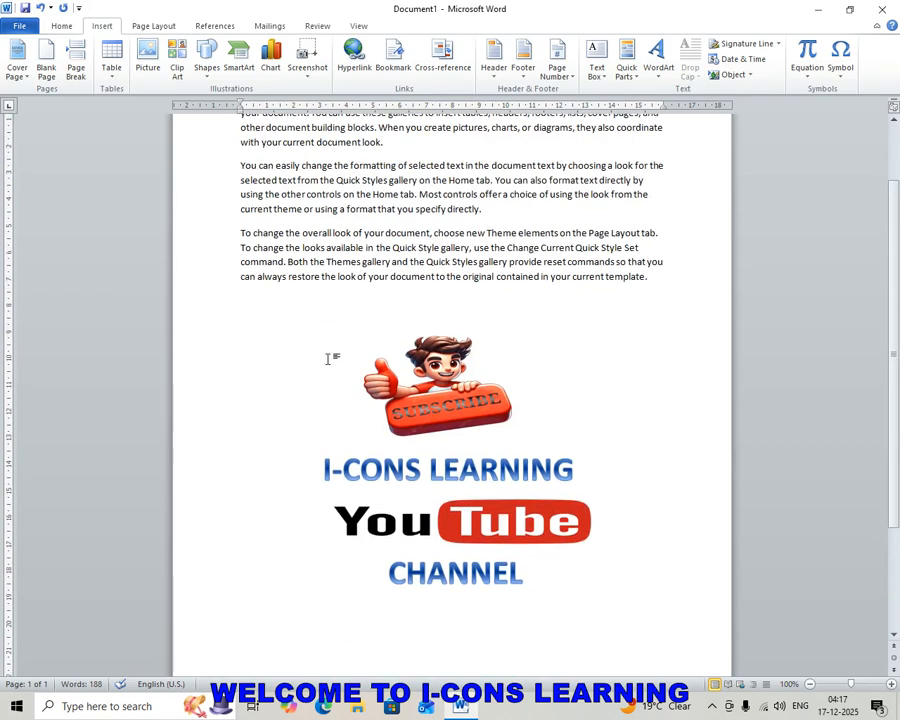
scroll(325, 358, up, 2)
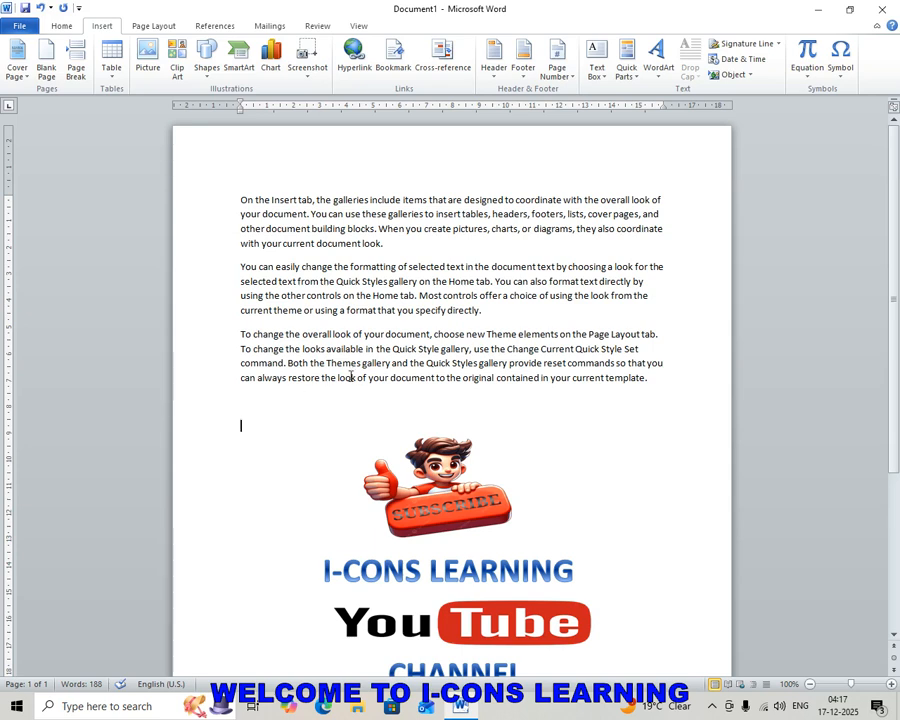
click(744, 75)
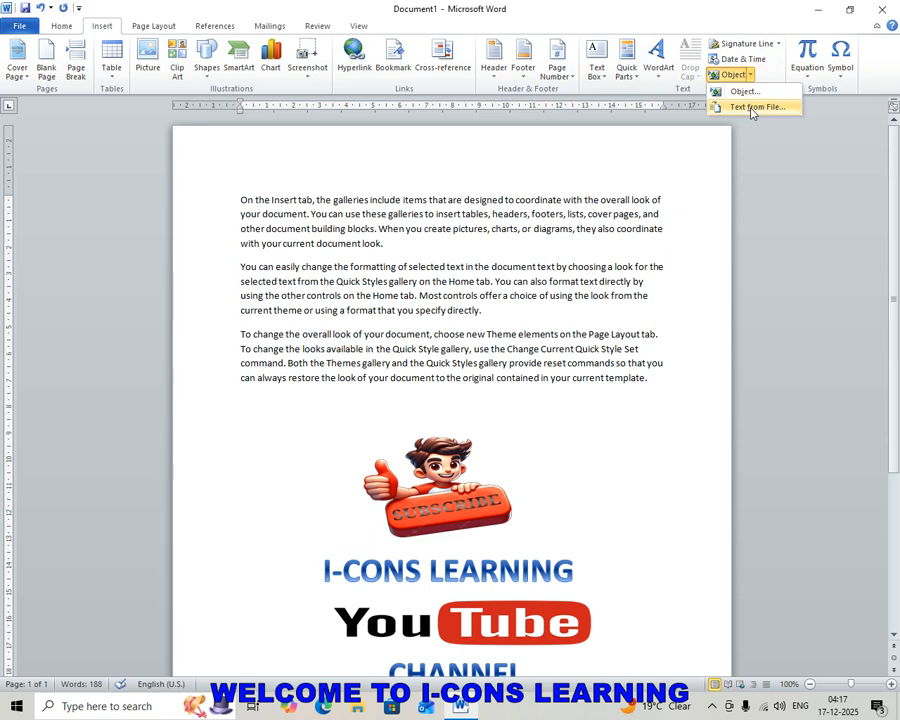
click(591, 285)
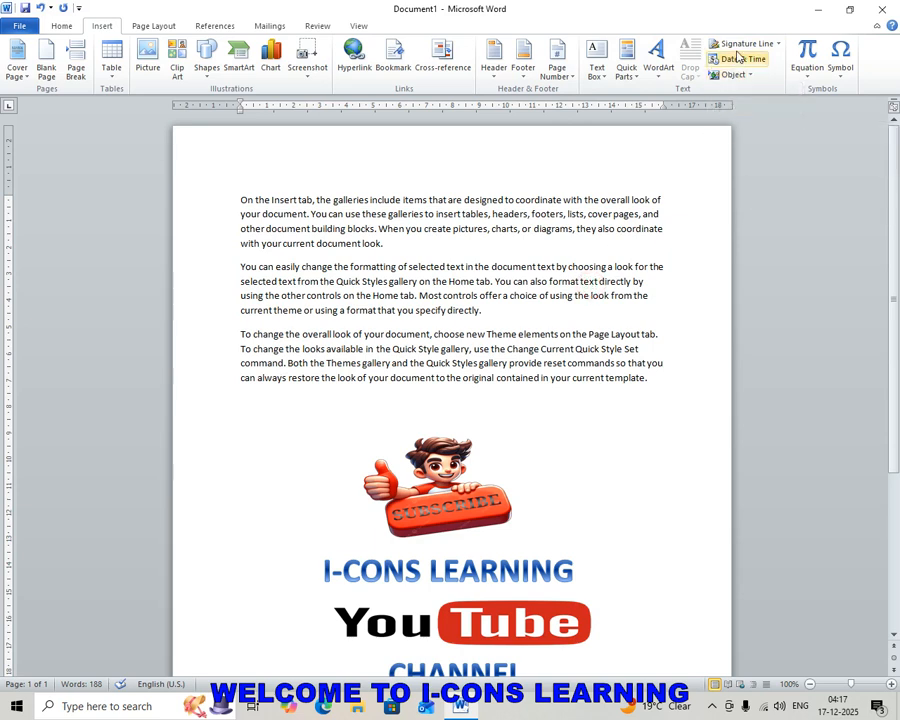